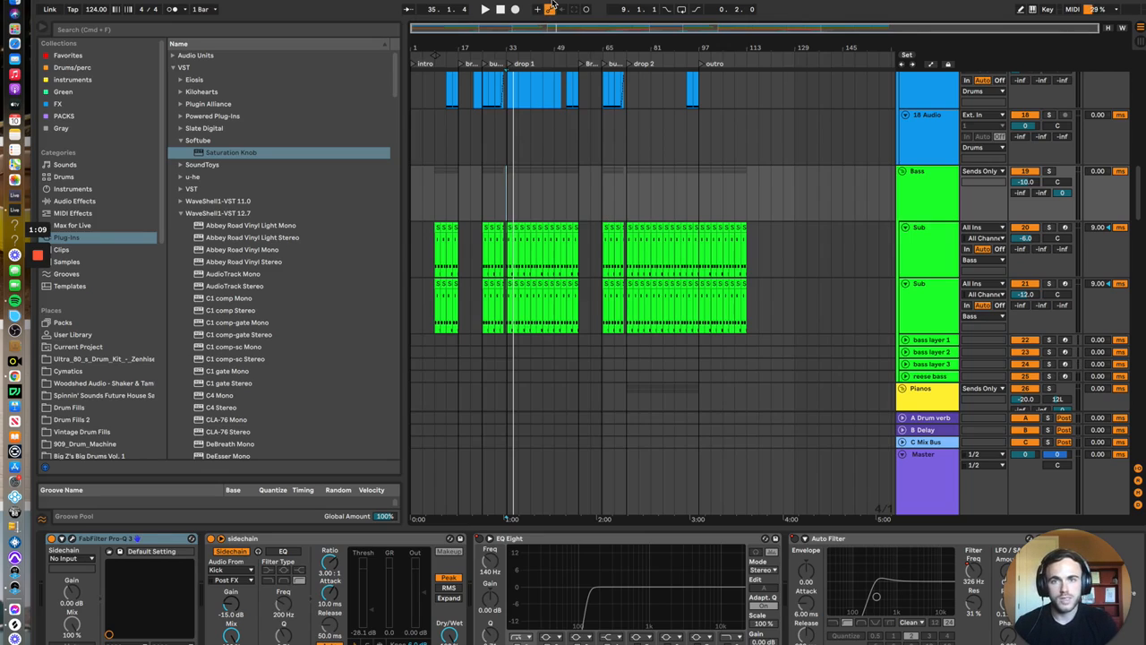
Solo the upper Sub bass track, play it from the start of drop 1, and turn its solo off
key(space)
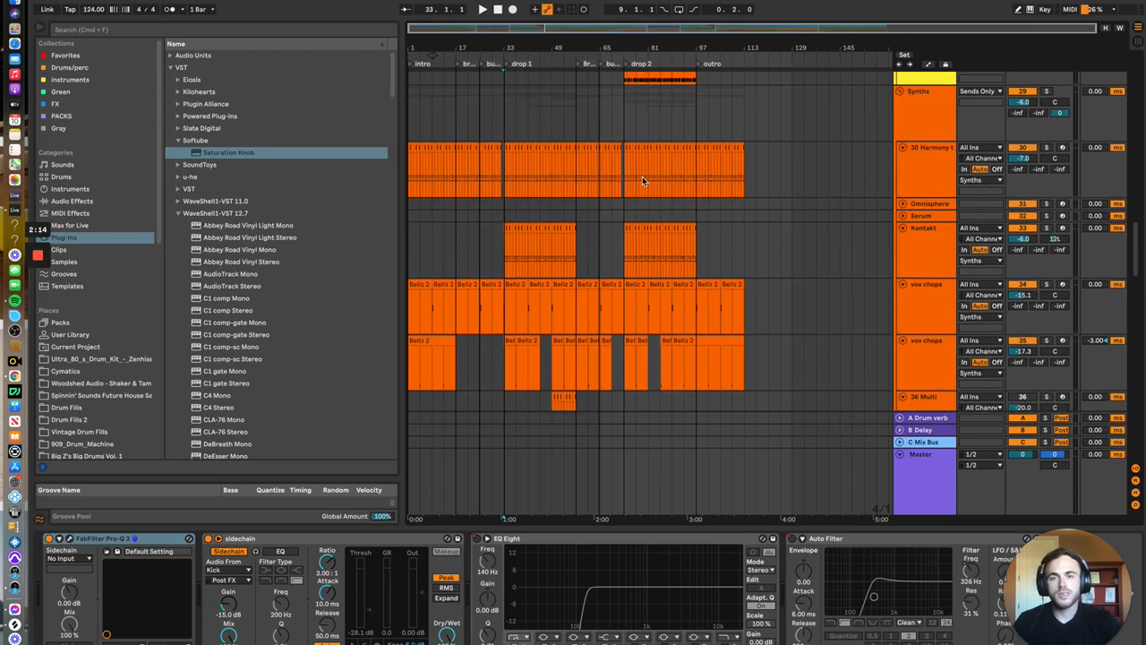
scroll(642, 177, up, 5)
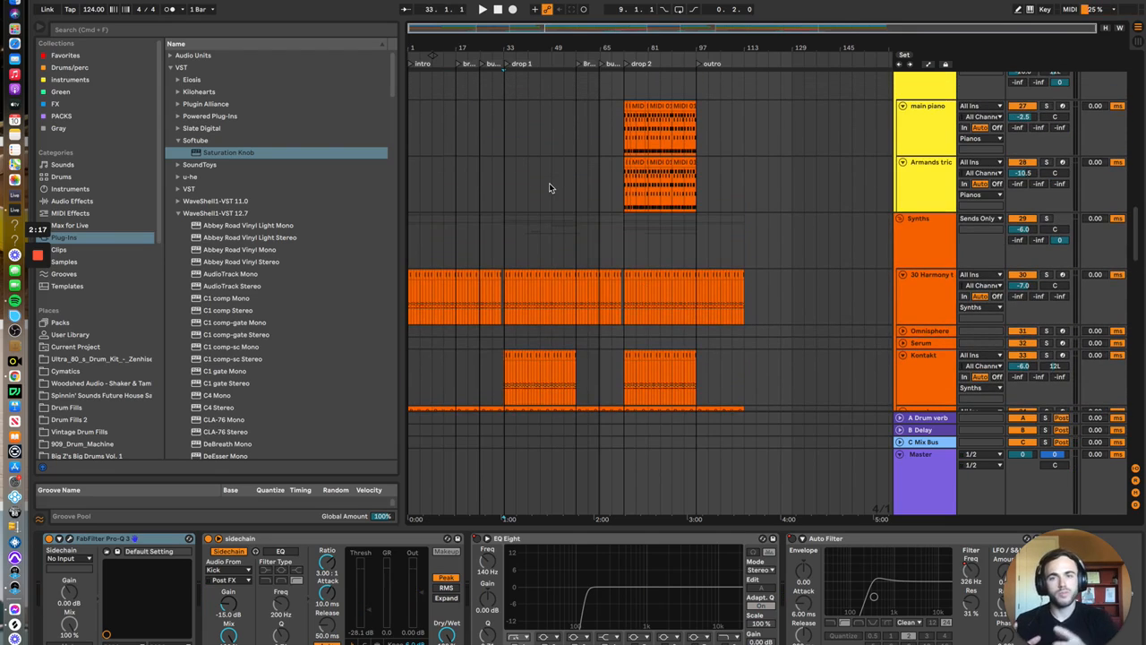
scroll(564, 339, up, 9)
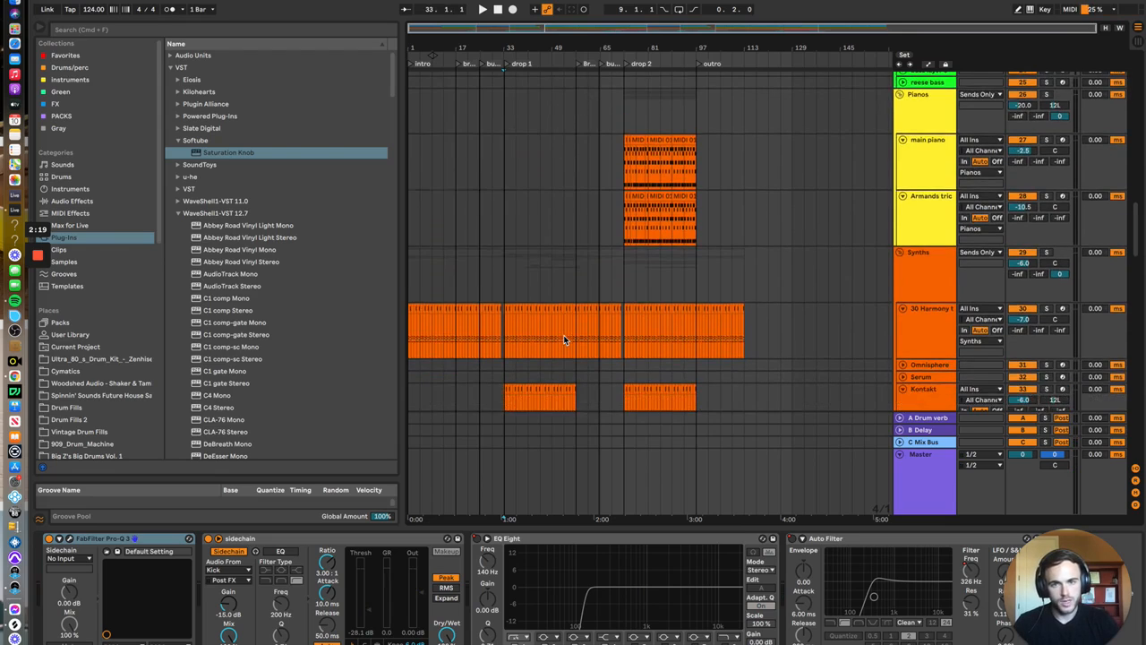
scroll(1055, 178, up, 2)
click(1055, 178)
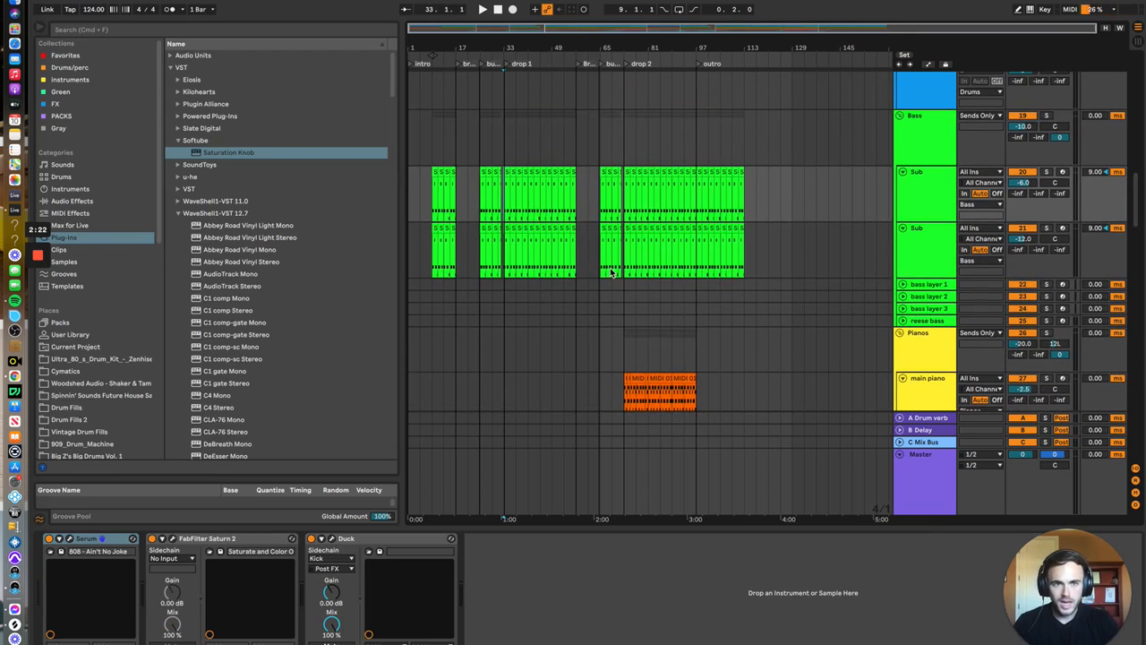
click(1048, 171)
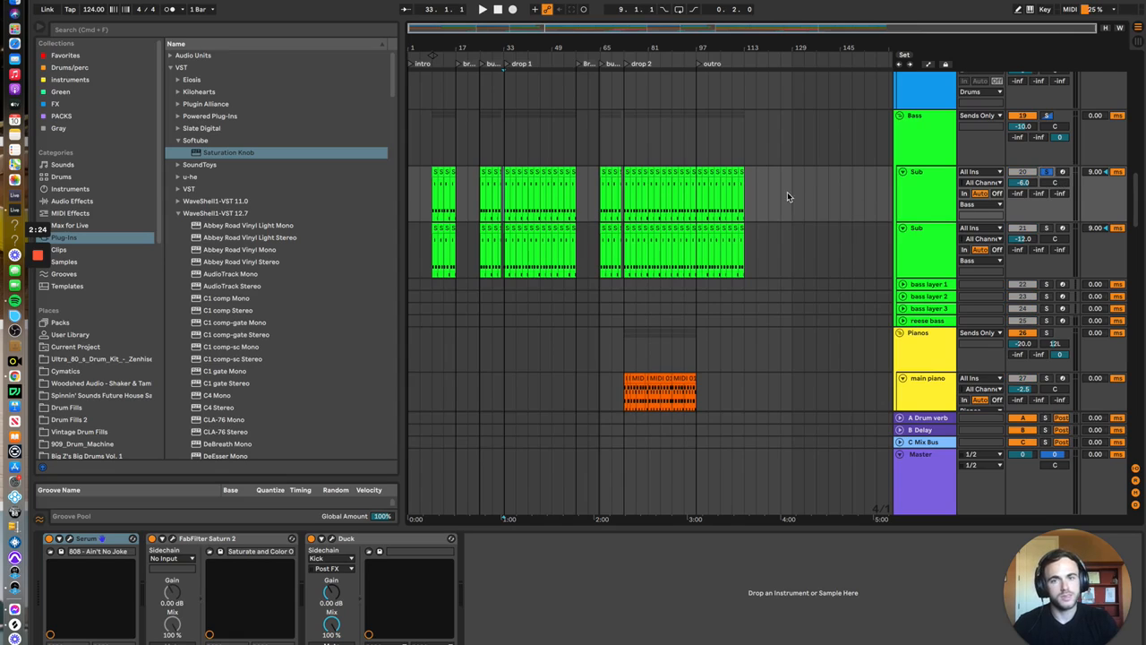
key(space)
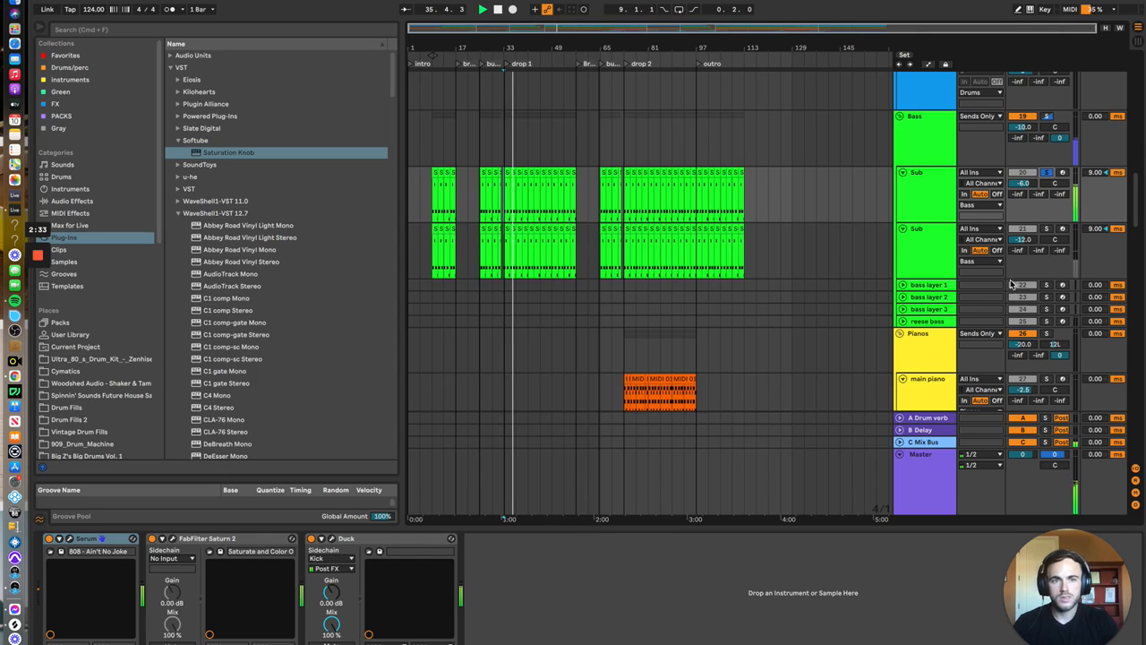
click(1047, 172)
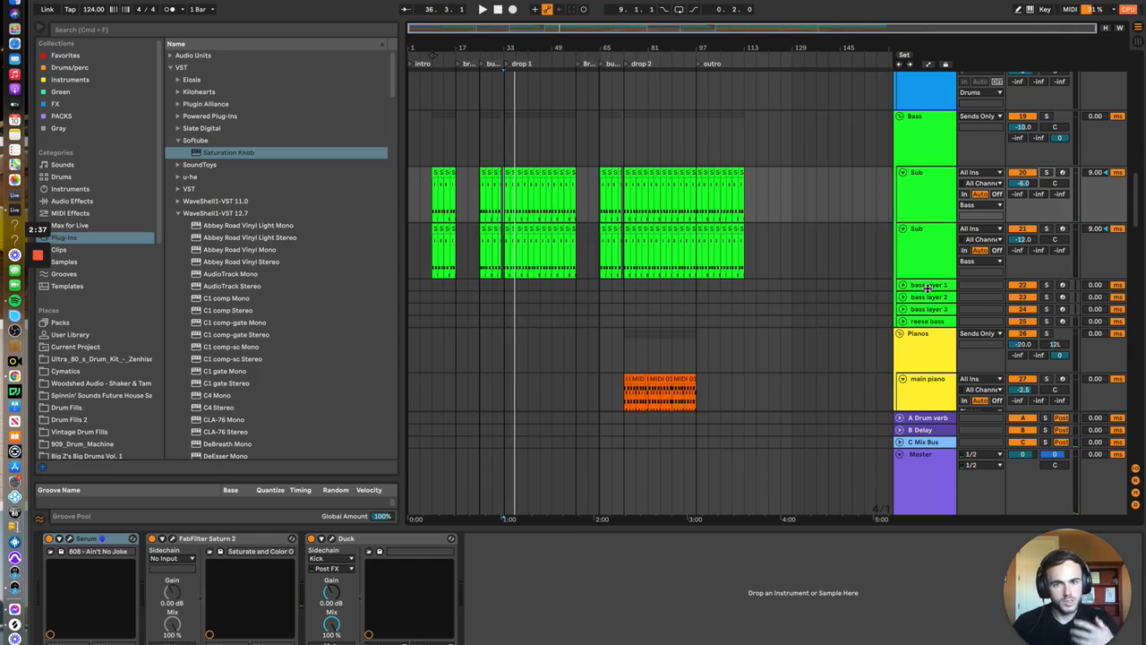
Solo the 30 Harmony synth track, play it from drop 1, and examine the EQ Eight in its device chain
scroll(860, 248, down, 15)
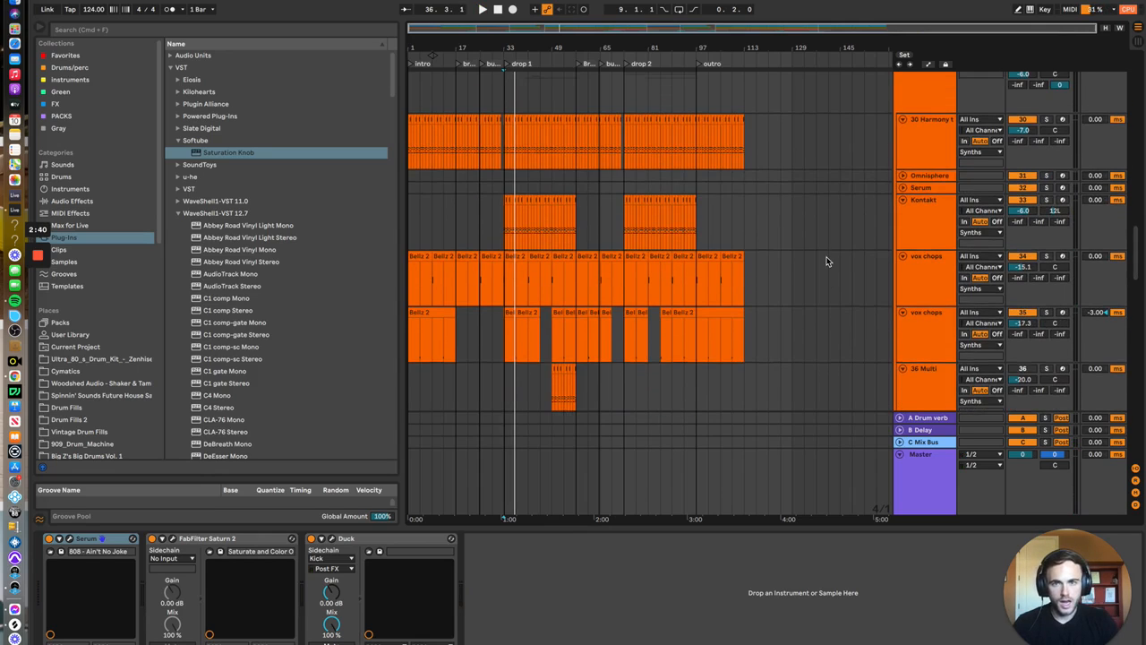
scroll(568, 234, up, 3)
scroll(569, 234, down, 3)
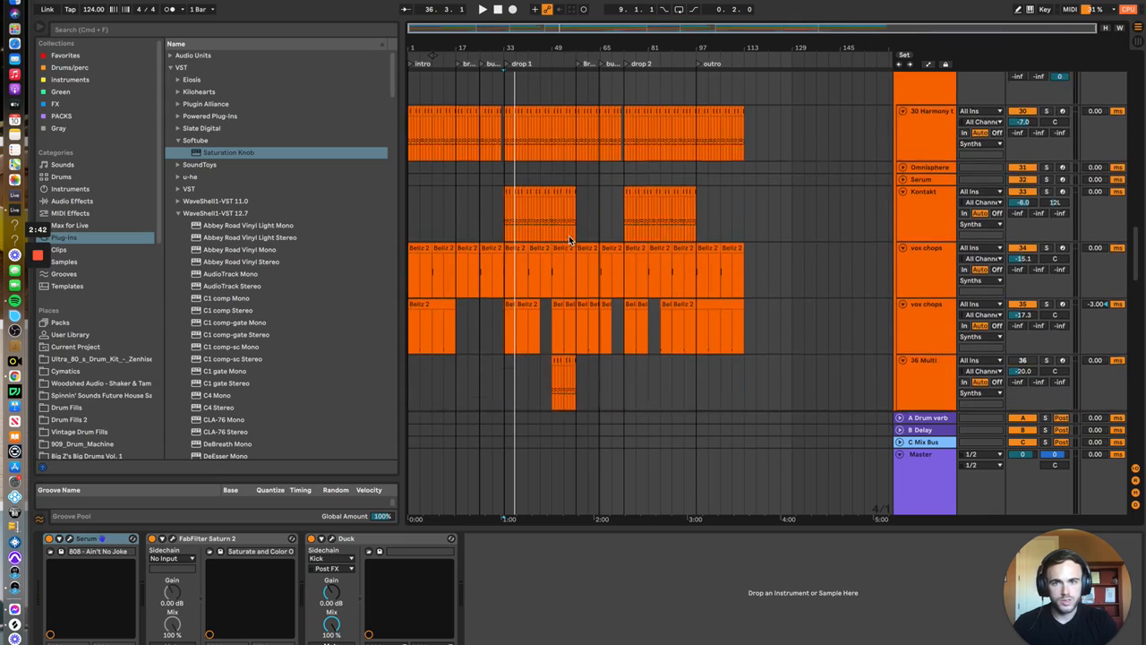
scroll(569, 234, up, 3)
click(1046, 183)
key(space)
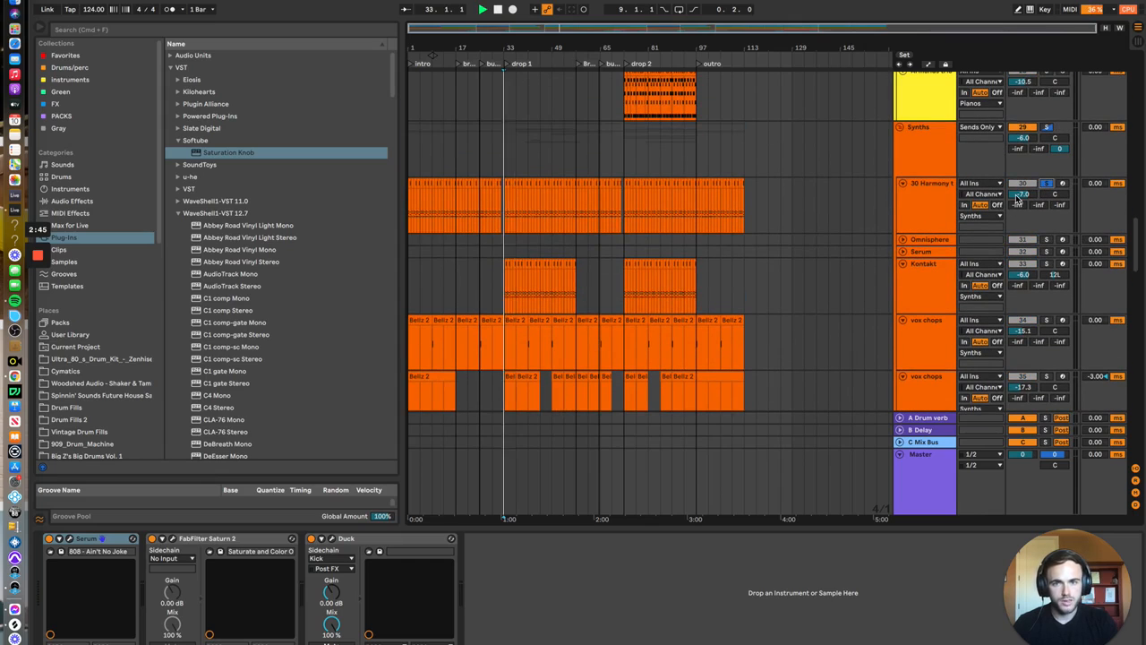
click(940, 204)
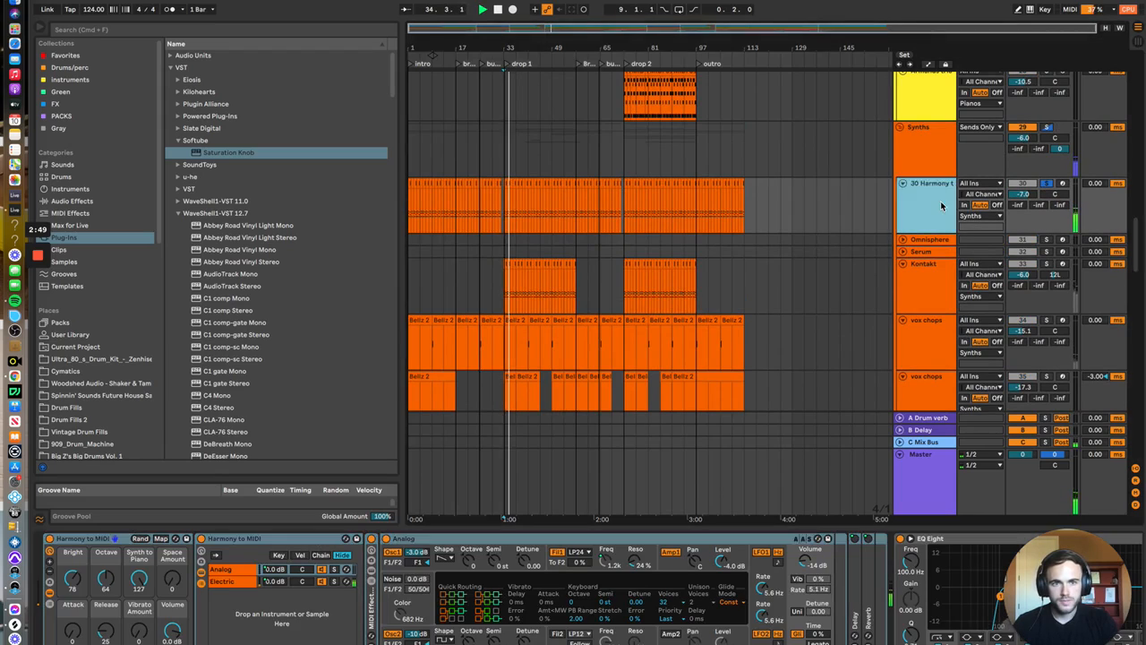
scroll(402, 589, right, 5)
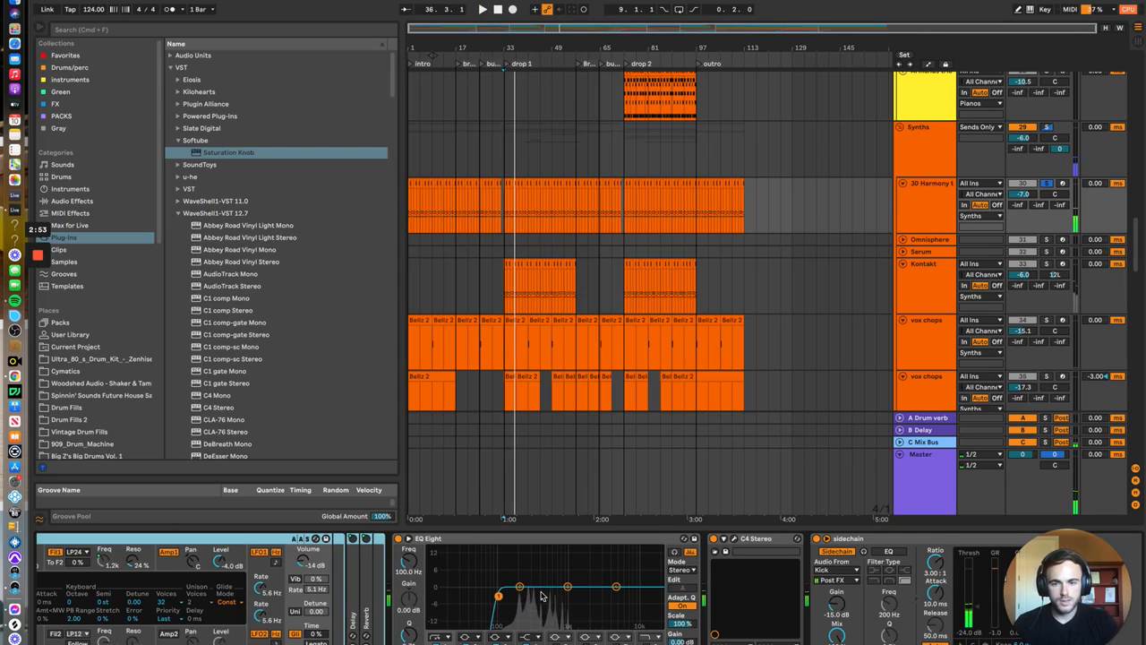
key(space)
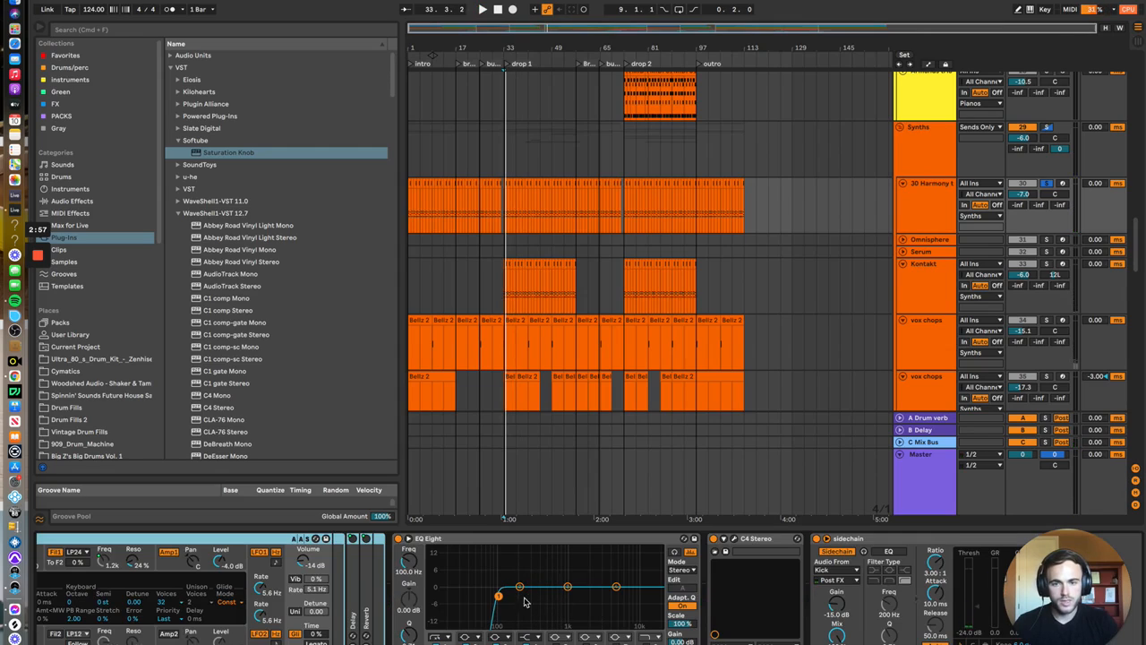
Solo the Kontakt track, play it from drop 1, and examine its device chain with EQ Eight
scroll(618, 303, down, 1)
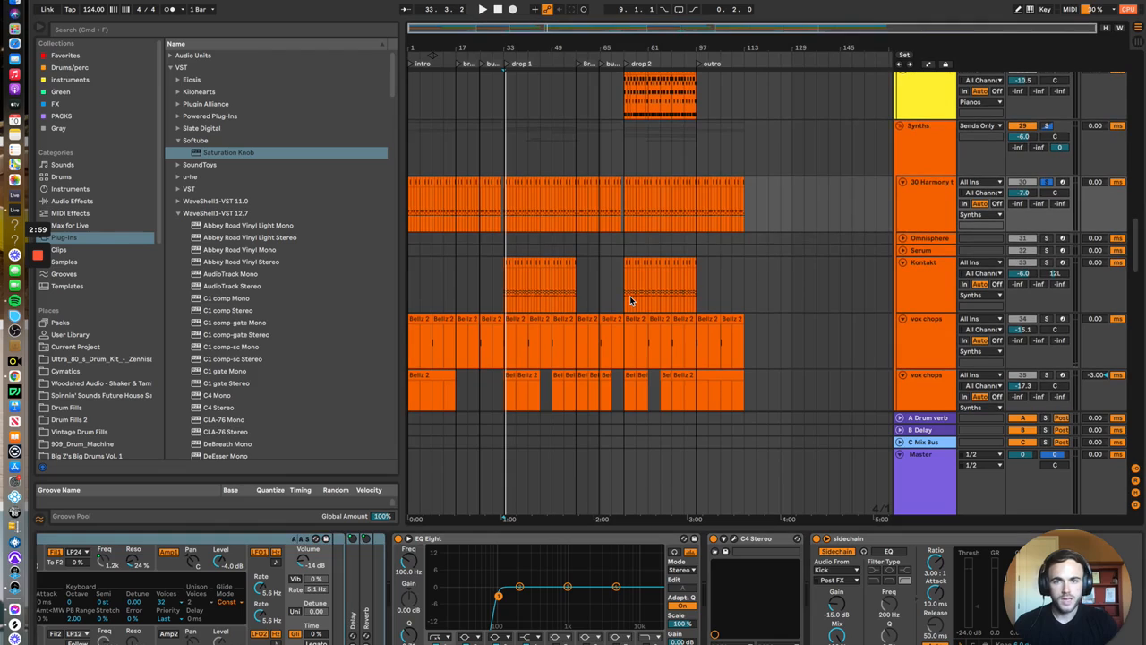
scroll(631, 301, up, 1)
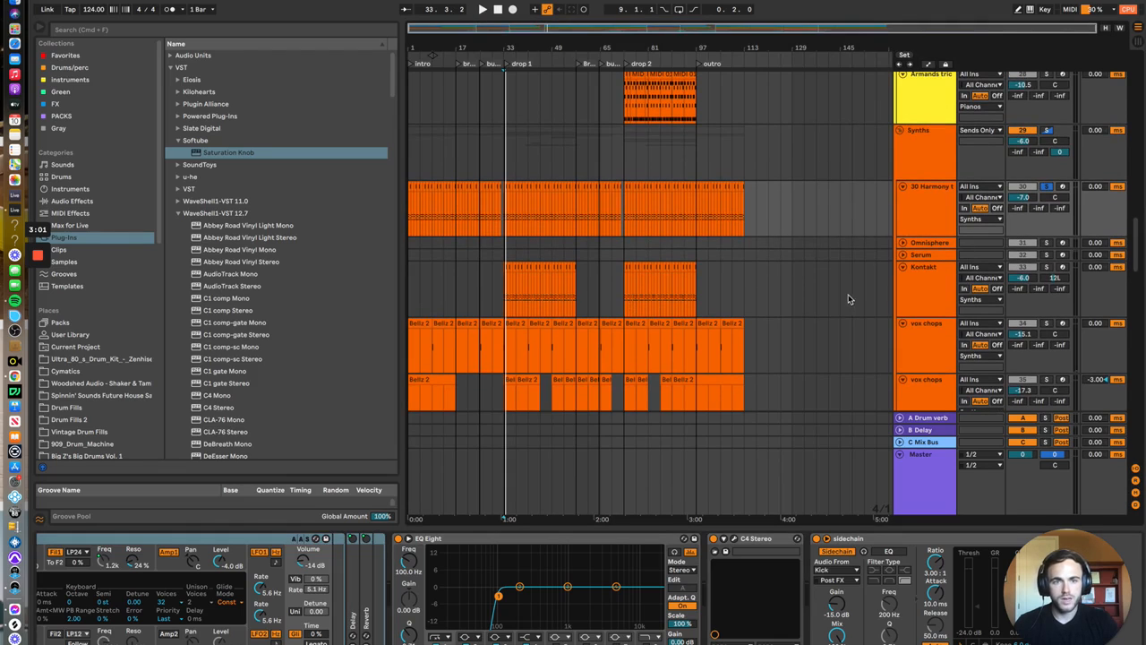
click(1046, 267)
key(space)
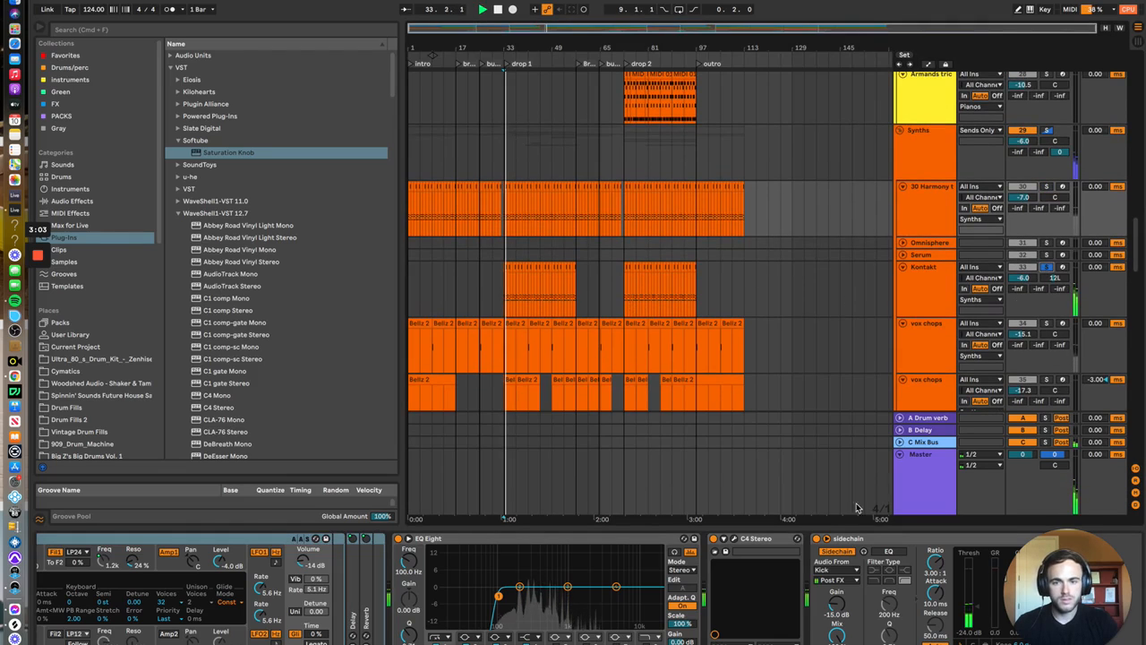
click(926, 287)
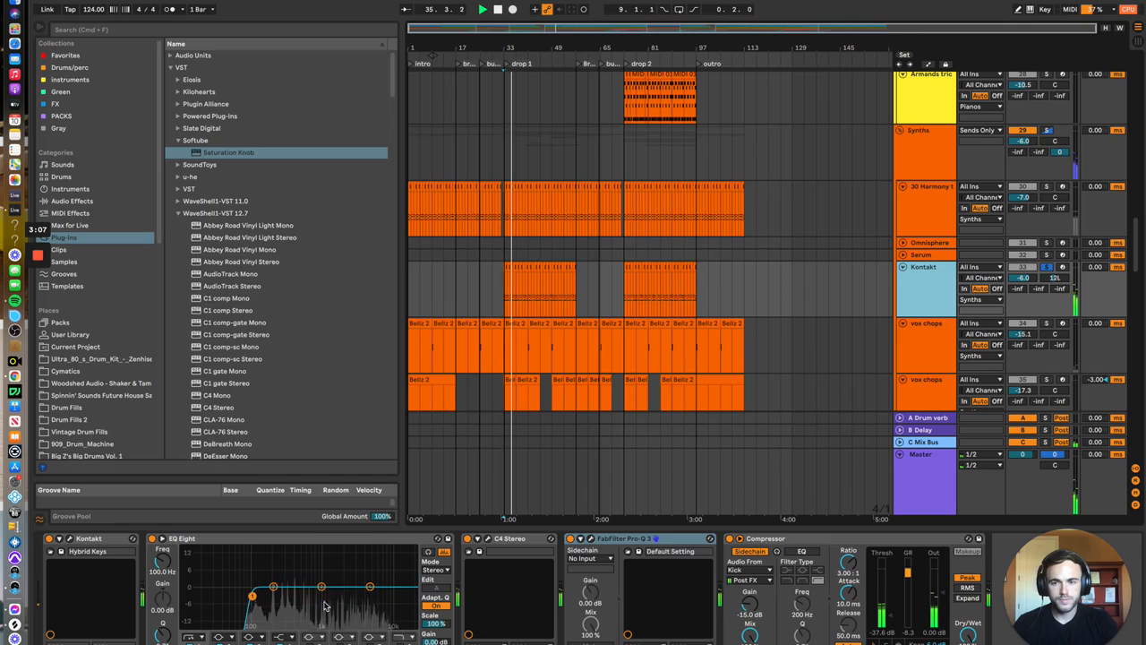
key(space)
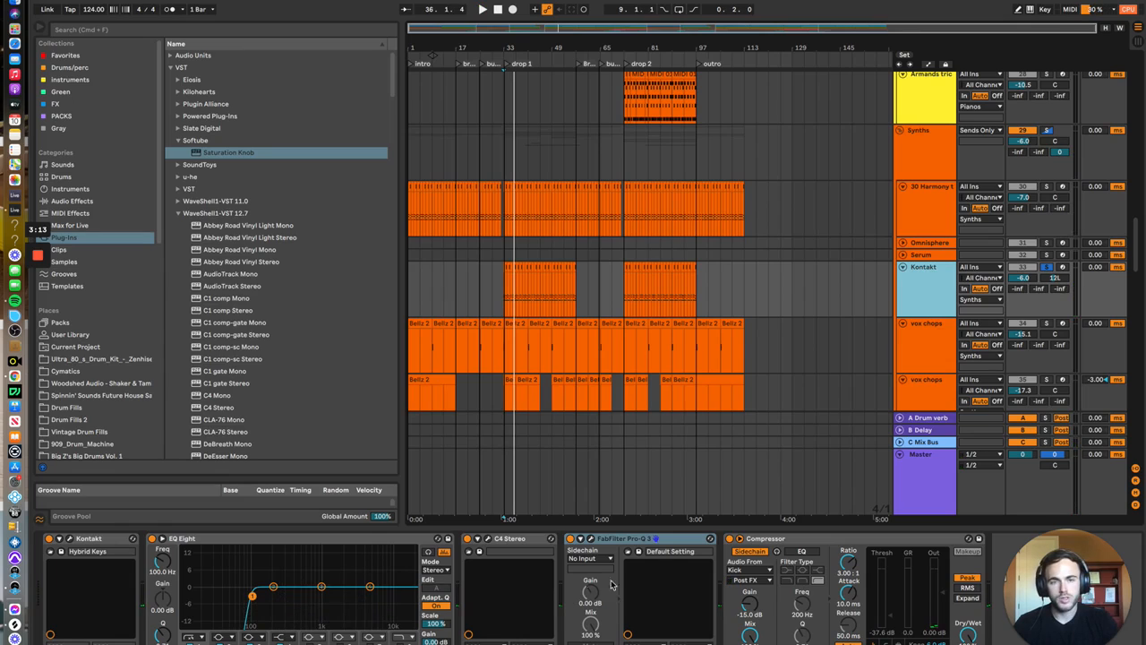
Play drop 1 with the 30 Harmony and Kontakt tracks soloed together to compare their layered sound
click(1048, 187)
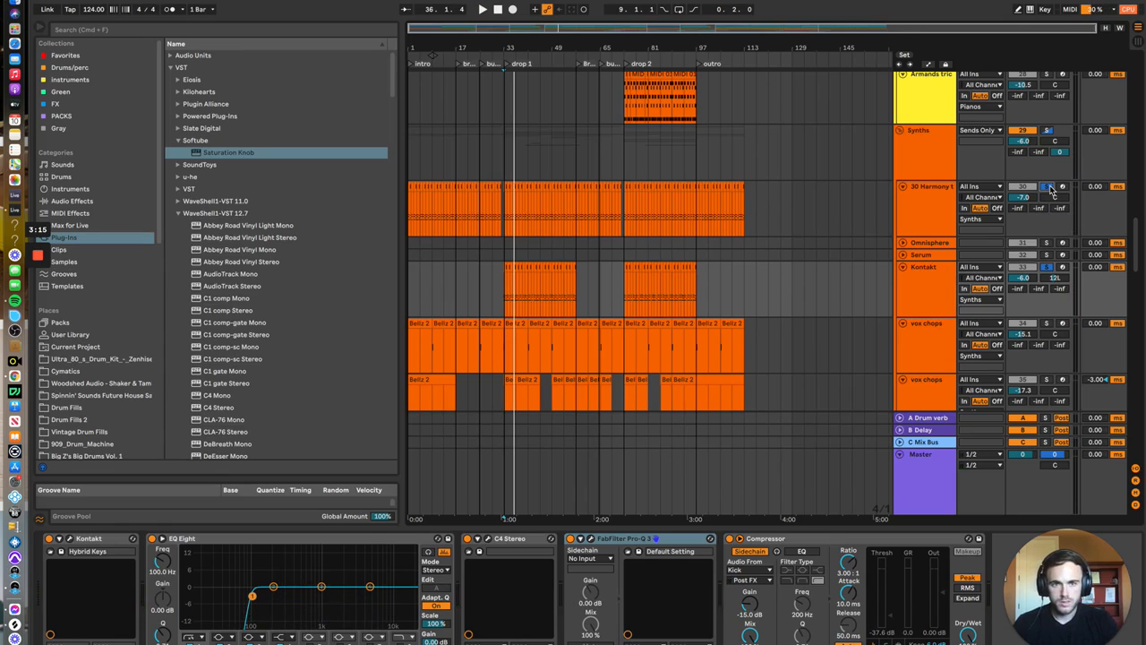
key(space)
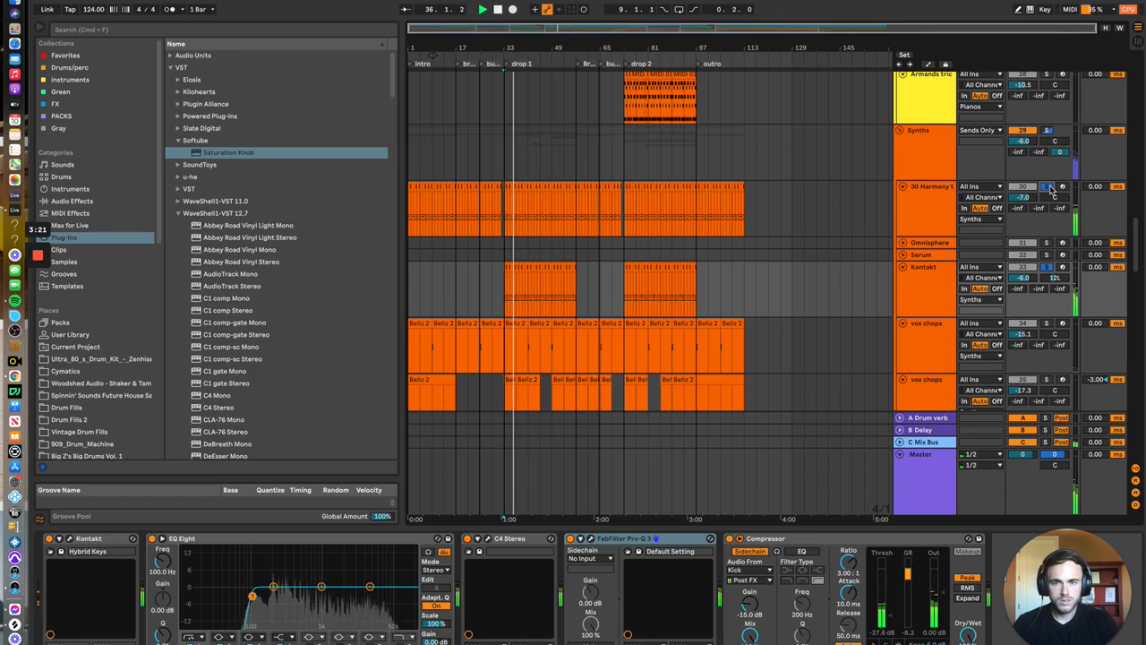
key(space)
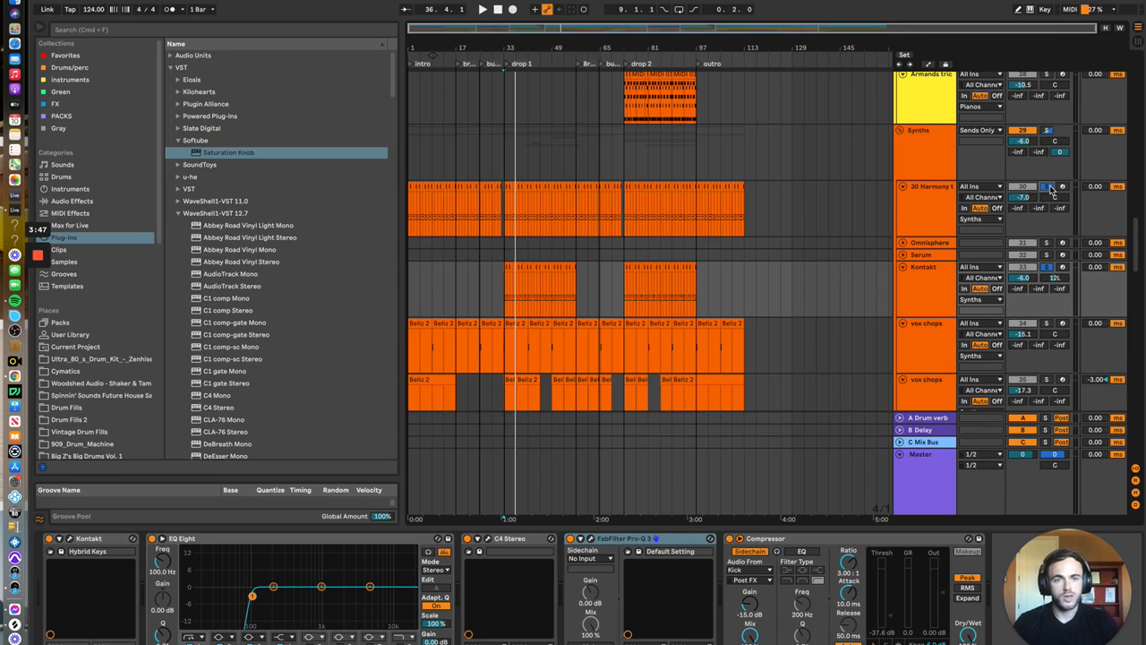
Play drop 2 from bar 73 with the Pianos group soloed together with the 30 Harmony and Kontakt tracks
scroll(629, 268, up, 1)
click(506, 231)
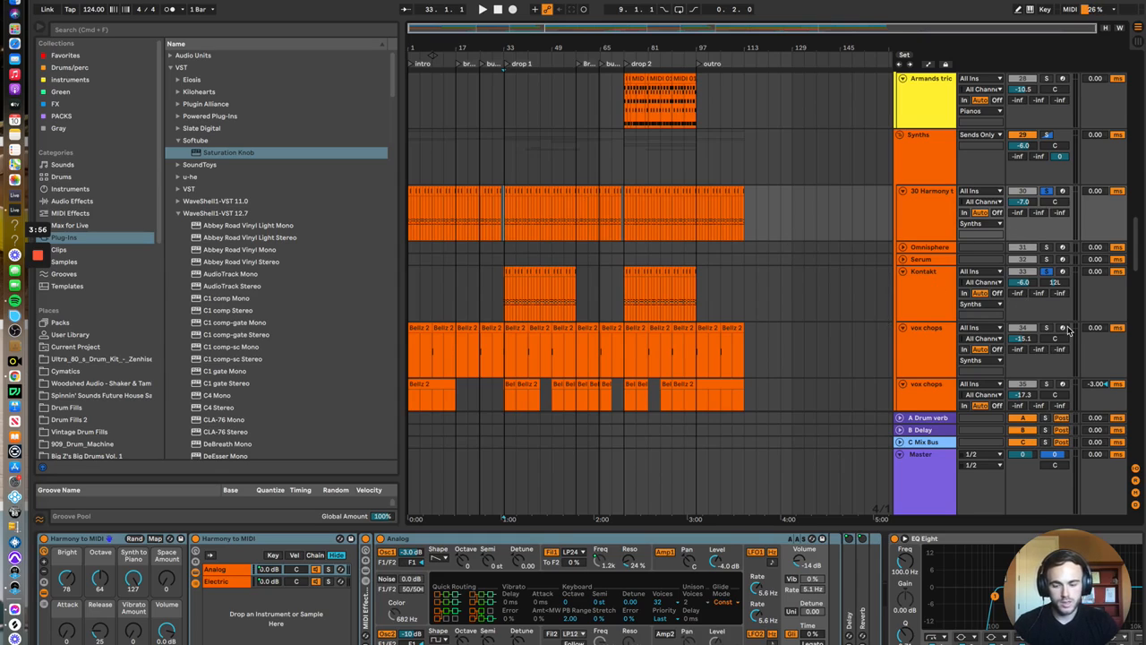
scroll(699, 152, up, 2)
scroll(701, 170, up, 1)
click(1068, 136)
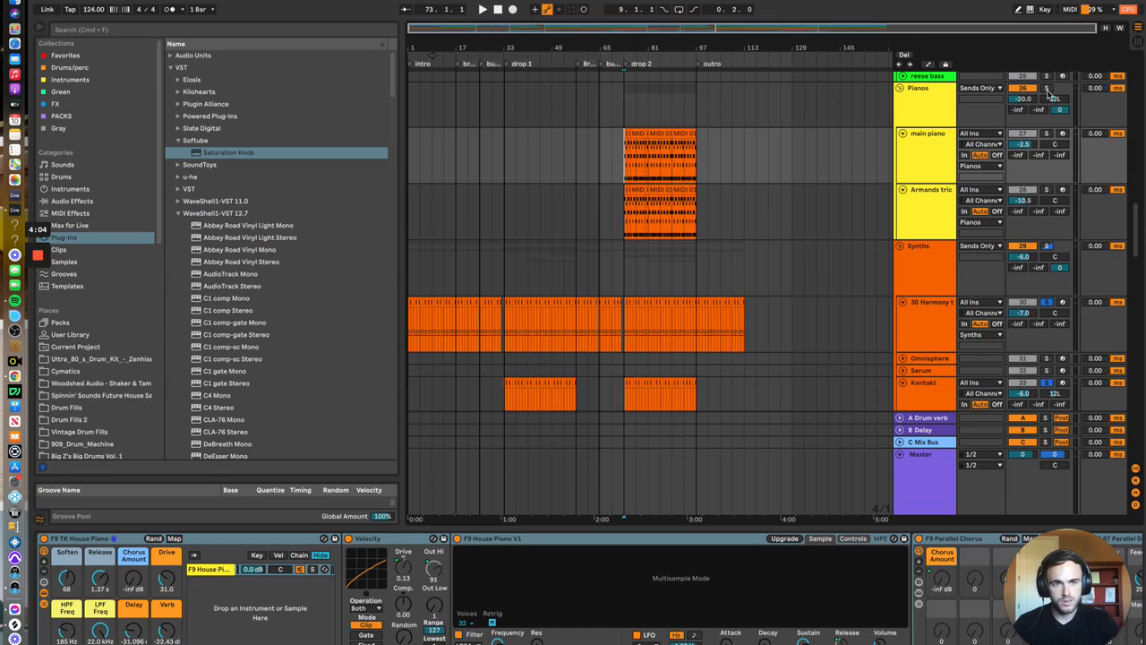
key(space)
scroll(835, 309, down, 1)
scroll(834, 309, down, 3)
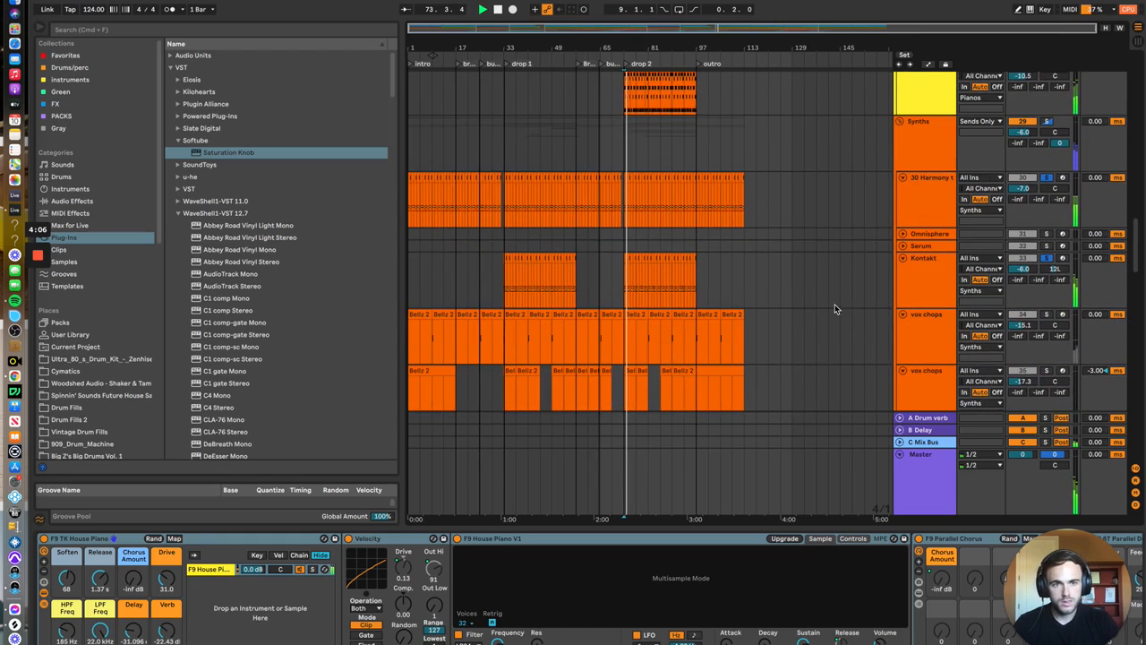
key(space)
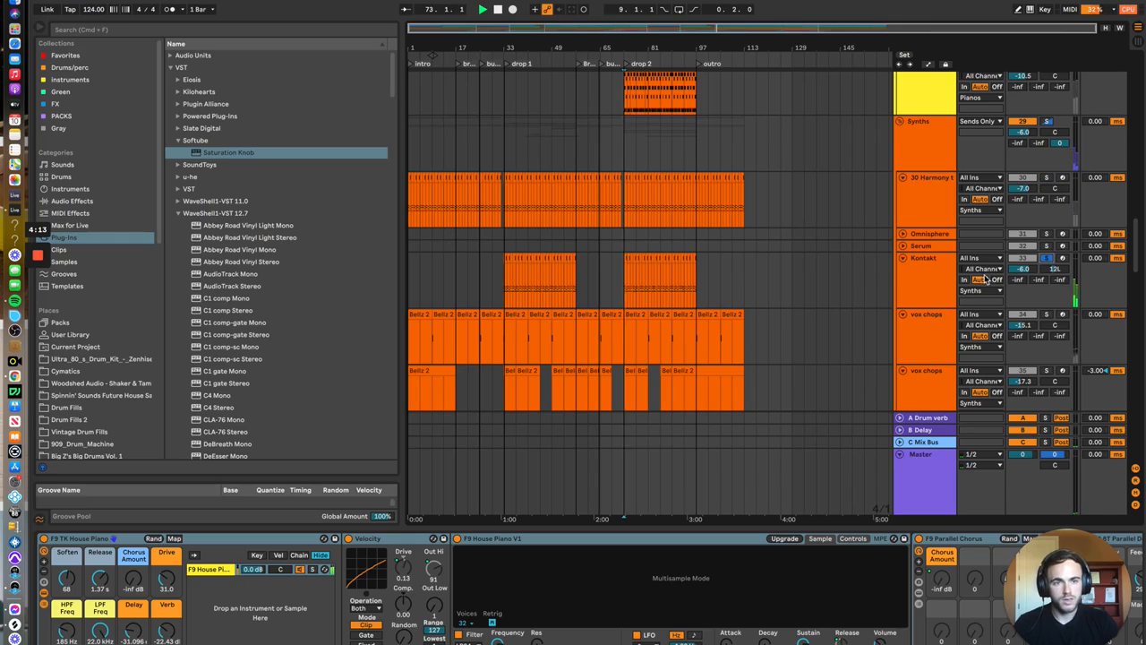
Play drop 2 from bar 73 with only the Kontakt track soloed
key(space)
scroll(950, 308, up, 4)
scroll(949, 308, up, 1)
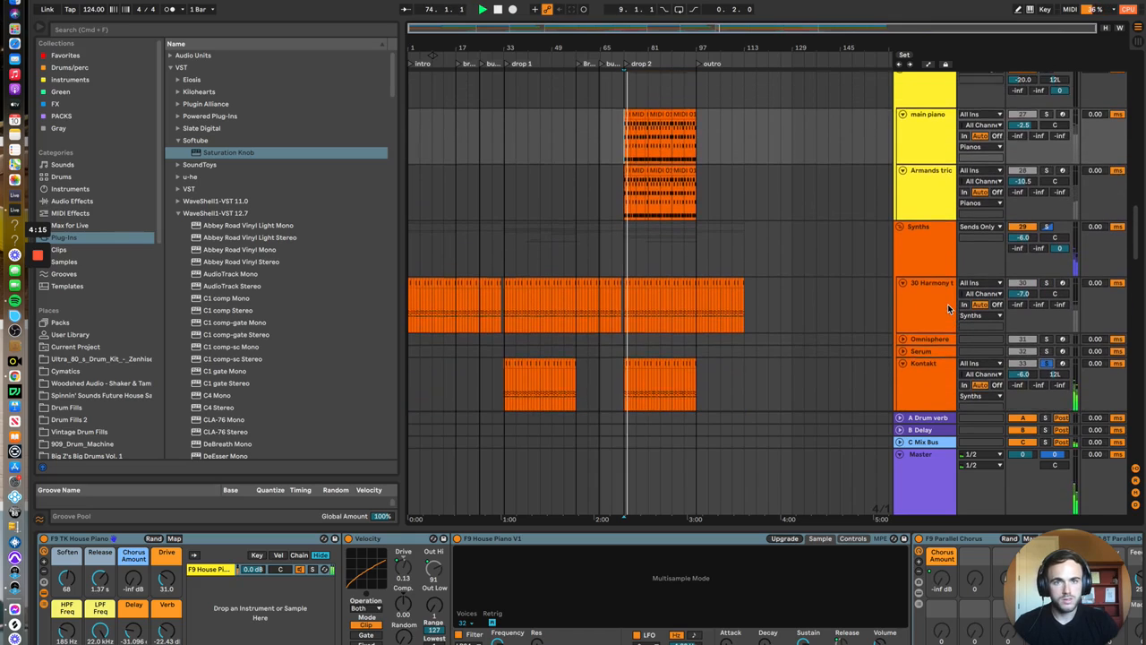
key(space)
Solo only the Pianos group and play drop 2 from bar 73
click(1048, 89)
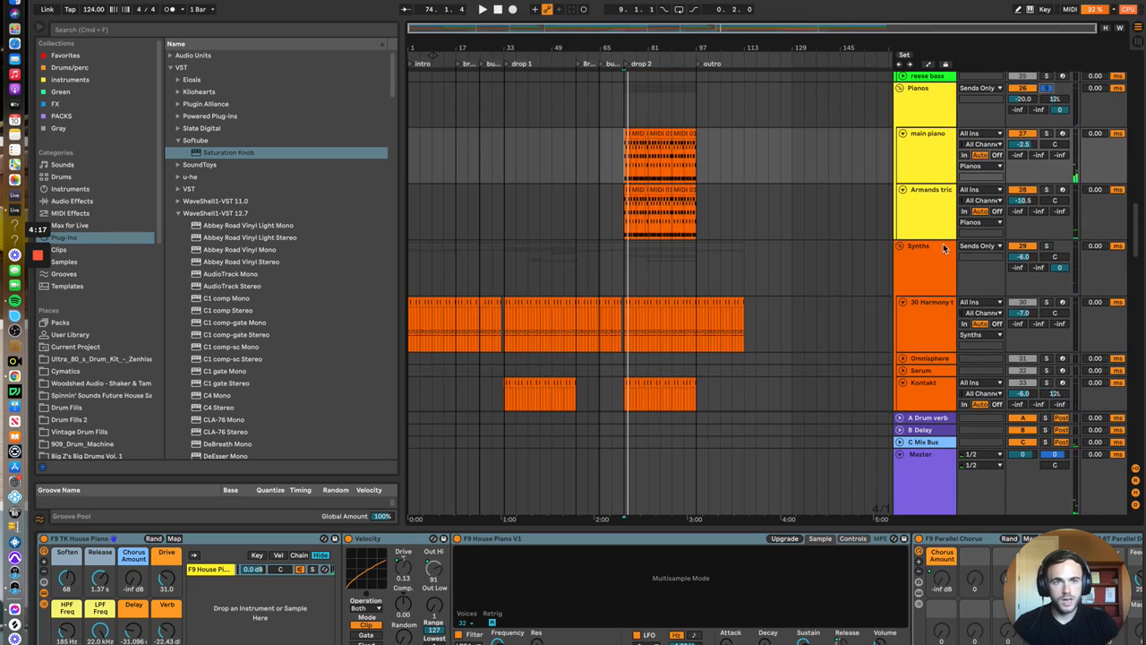
key(space)
scroll(887, 336, down, 5)
scroll(887, 344, up, 7)
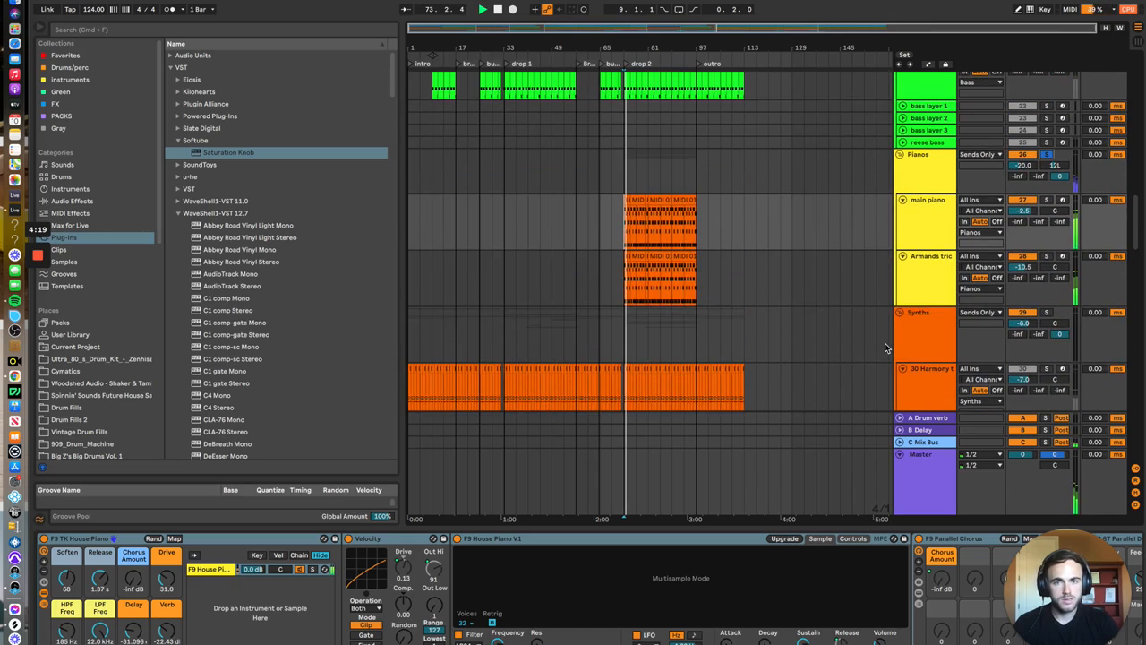
key(space)
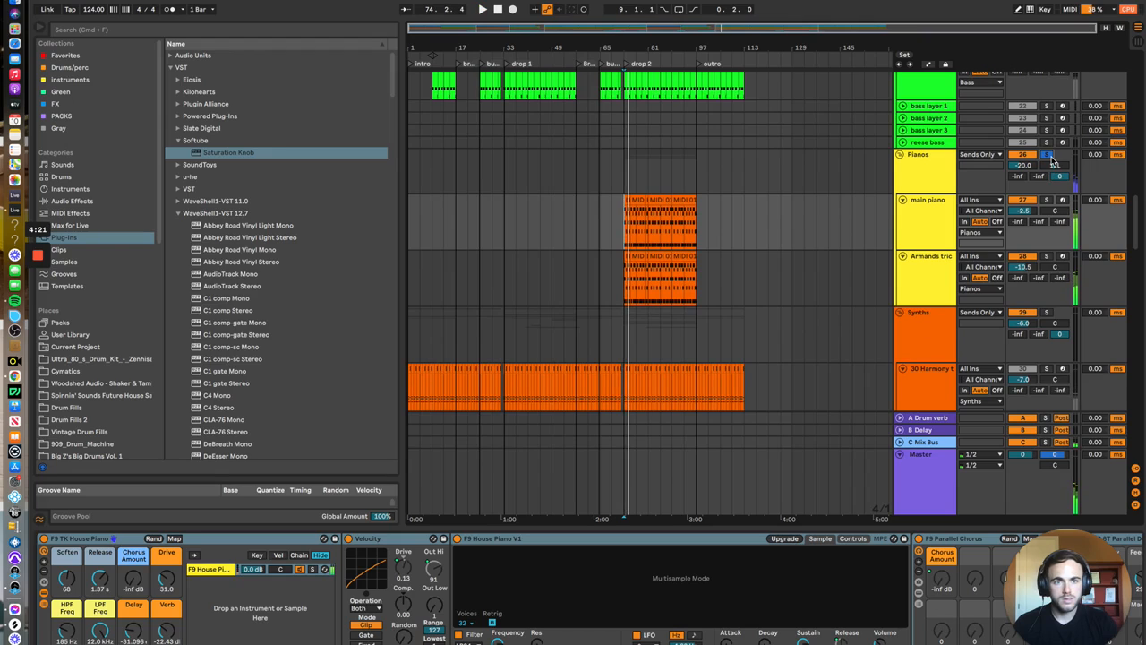
Restore the solos on the Pianos group, Kontakt and 30 Harmony tracks, and play the full chord stack through drop 2
scroll(1054, 343, down, 3)
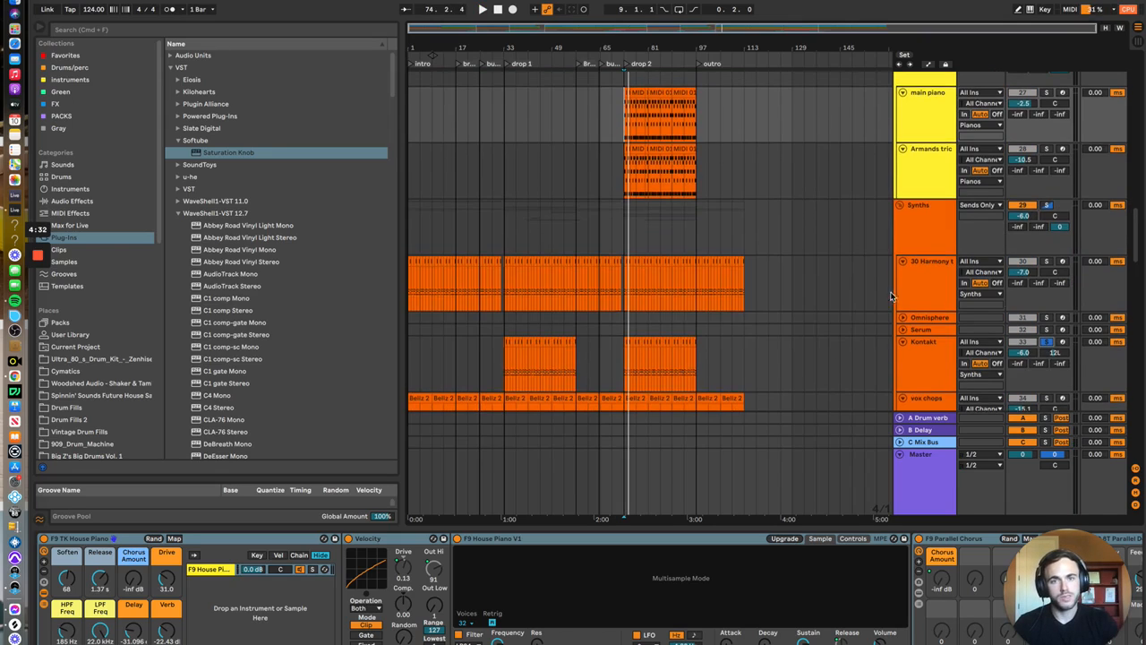
scroll(532, 215, up, 3)
scroll(538, 217, down, 1)
scroll(540, 221, down, 1)
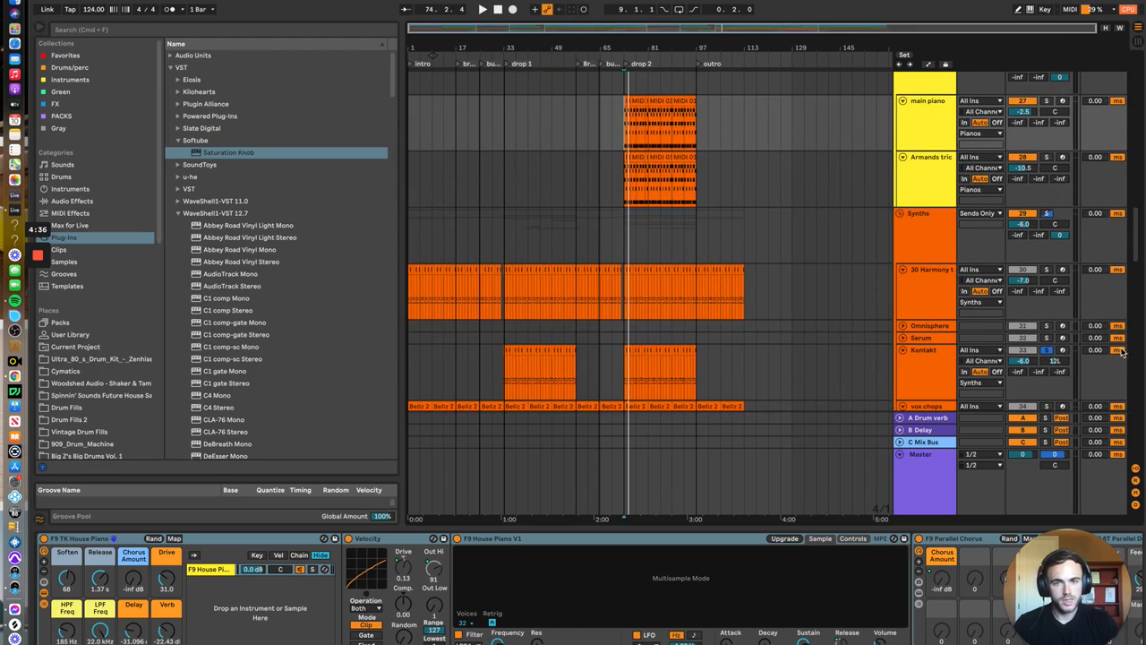
click(1044, 270)
key(space)
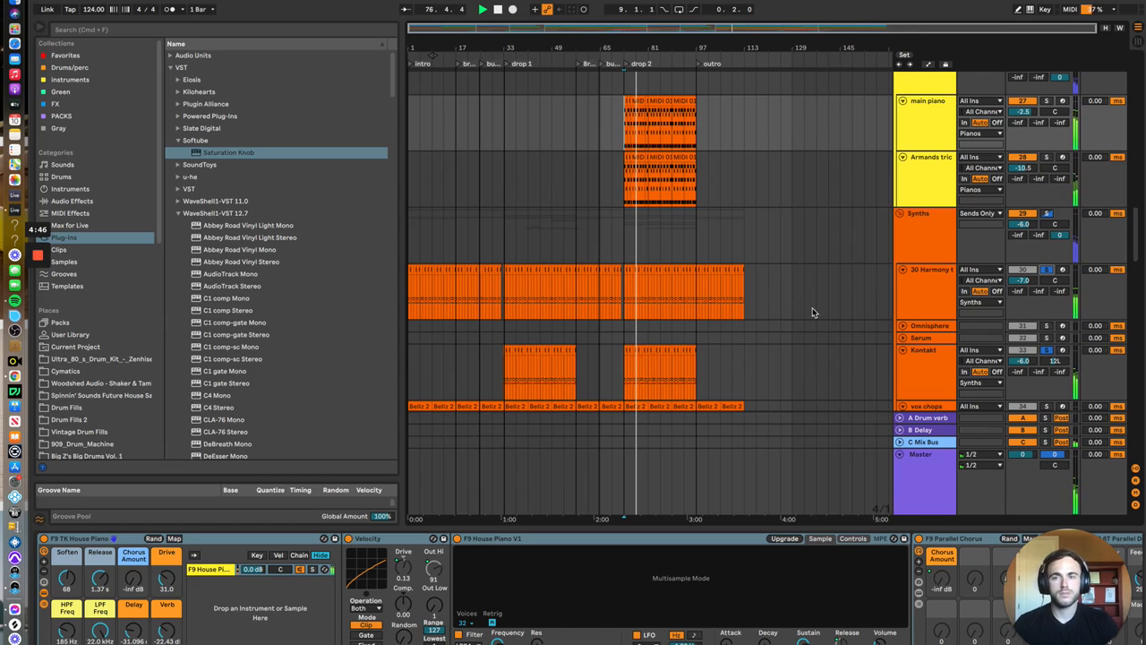
key(space)
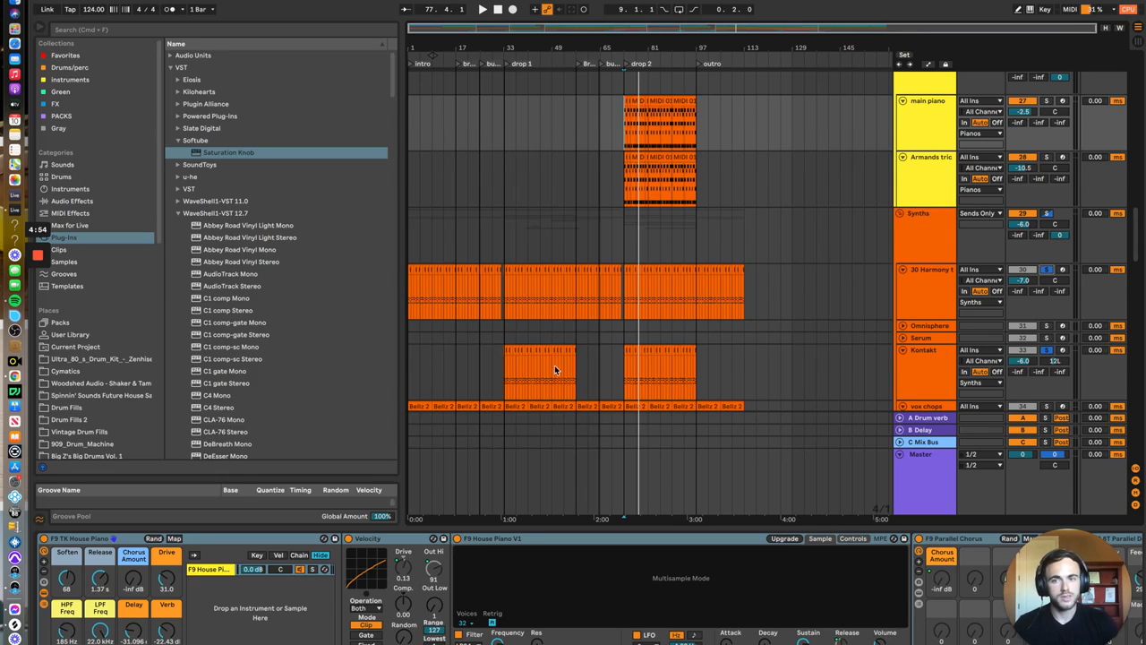
scroll(539, 220, down, 2)
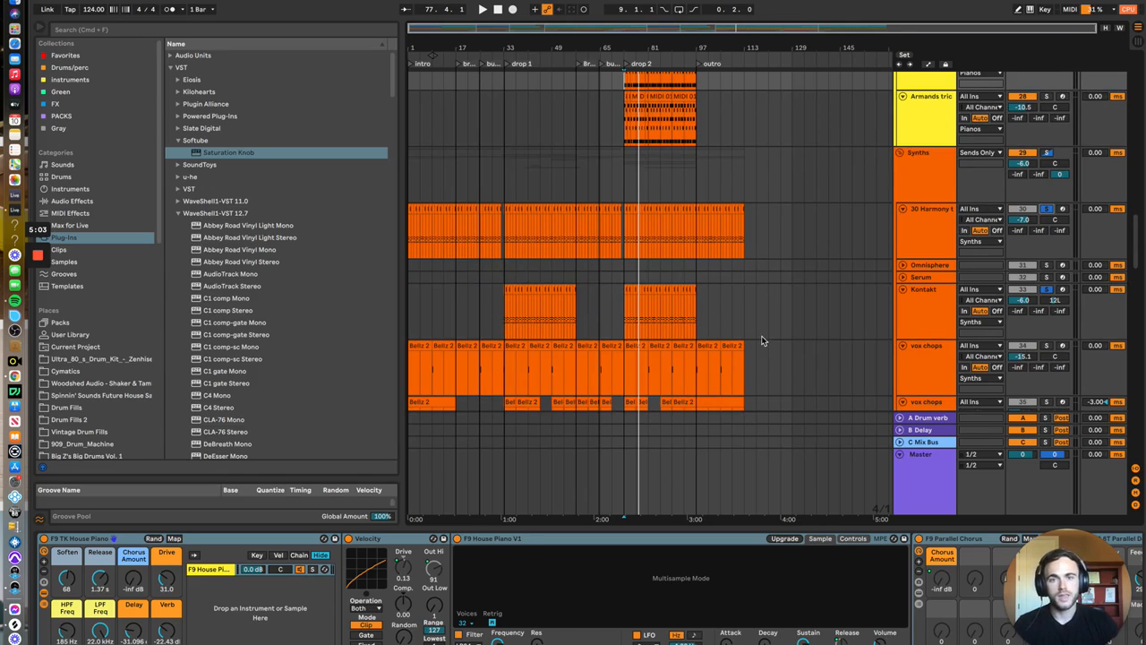
scroll(761, 340, up, 1)
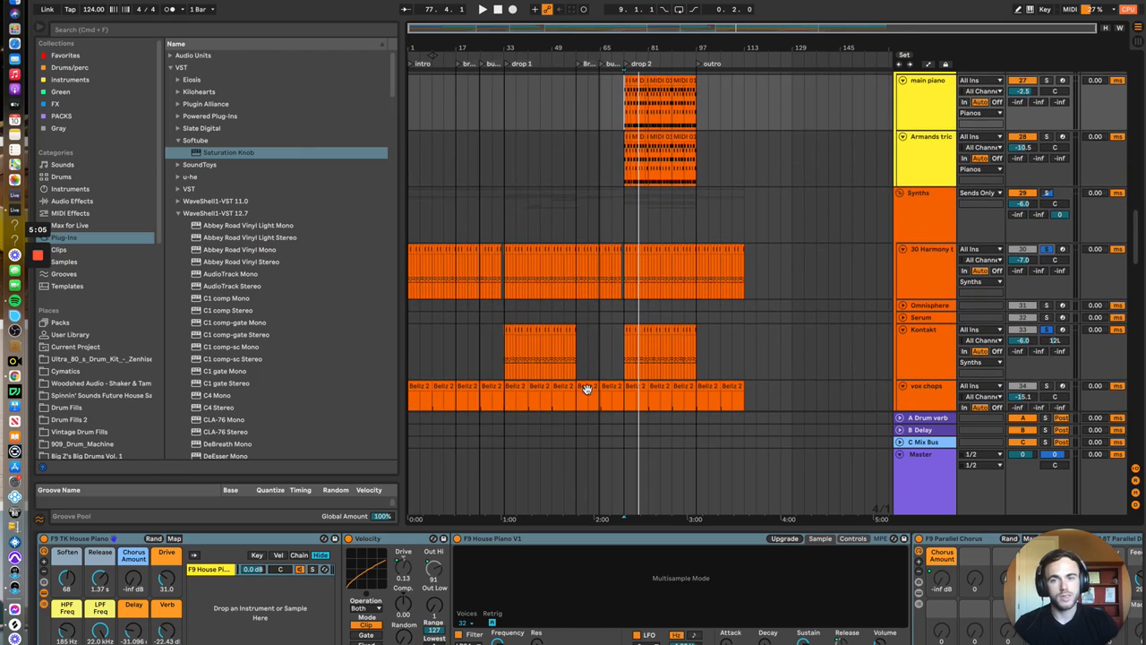
Solo only the Drums group and play drop 1 from bar 33
scroll(641, 328, down, 3)
scroll(641, 327, down, 1)
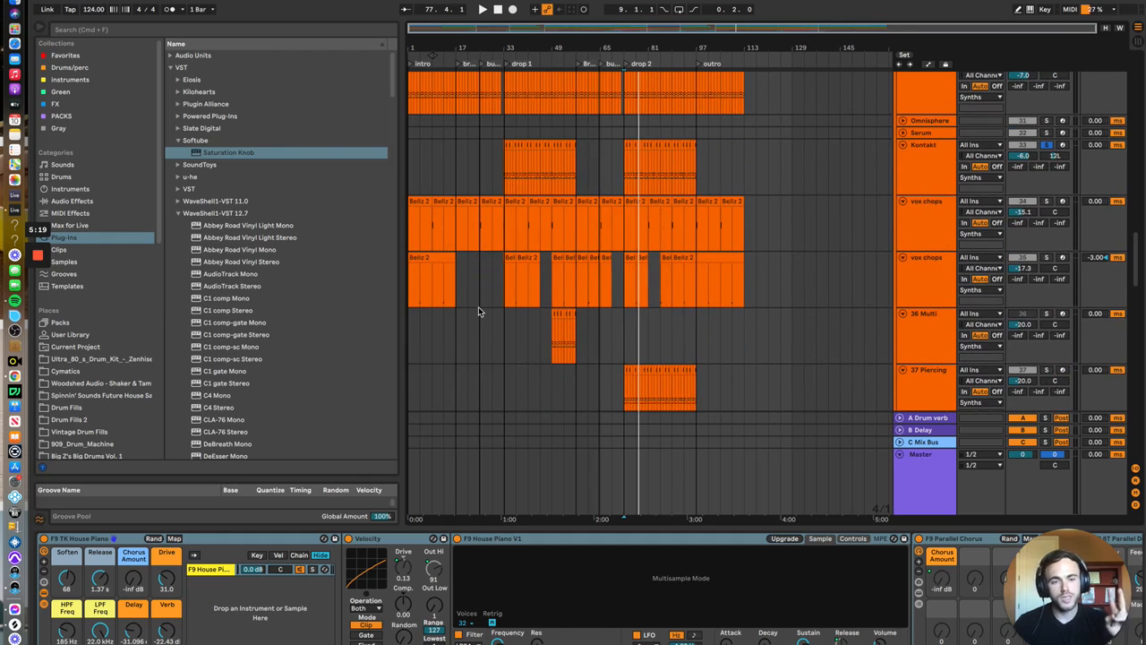
scroll(478, 307, up, 20)
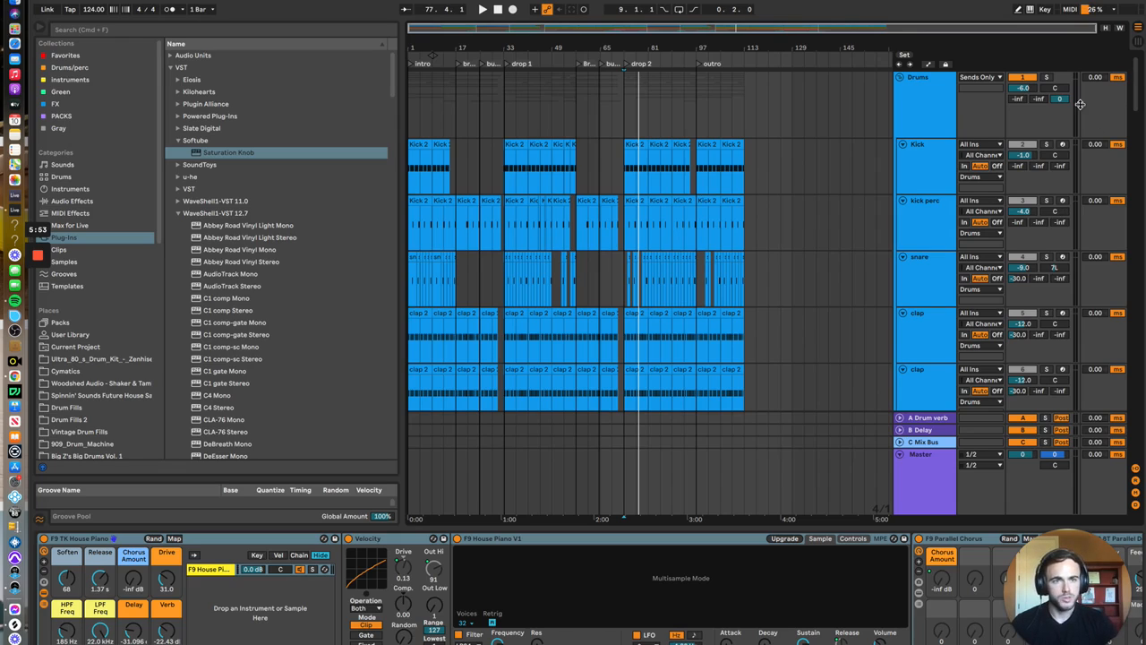
click(1047, 78)
click(505, 180)
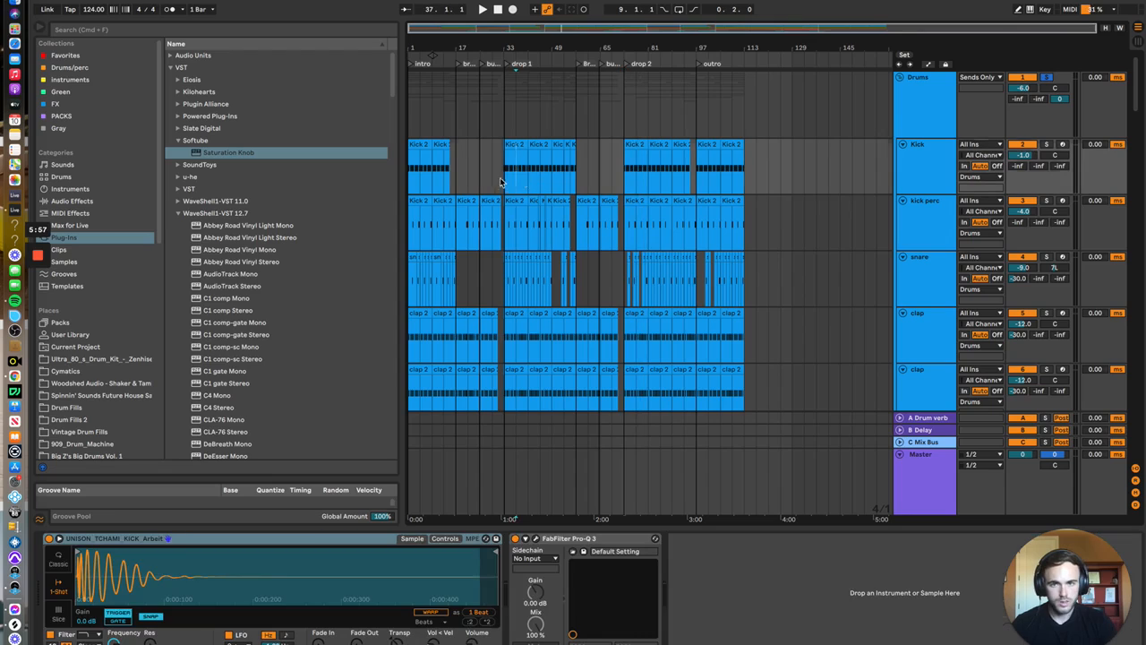
key(space)
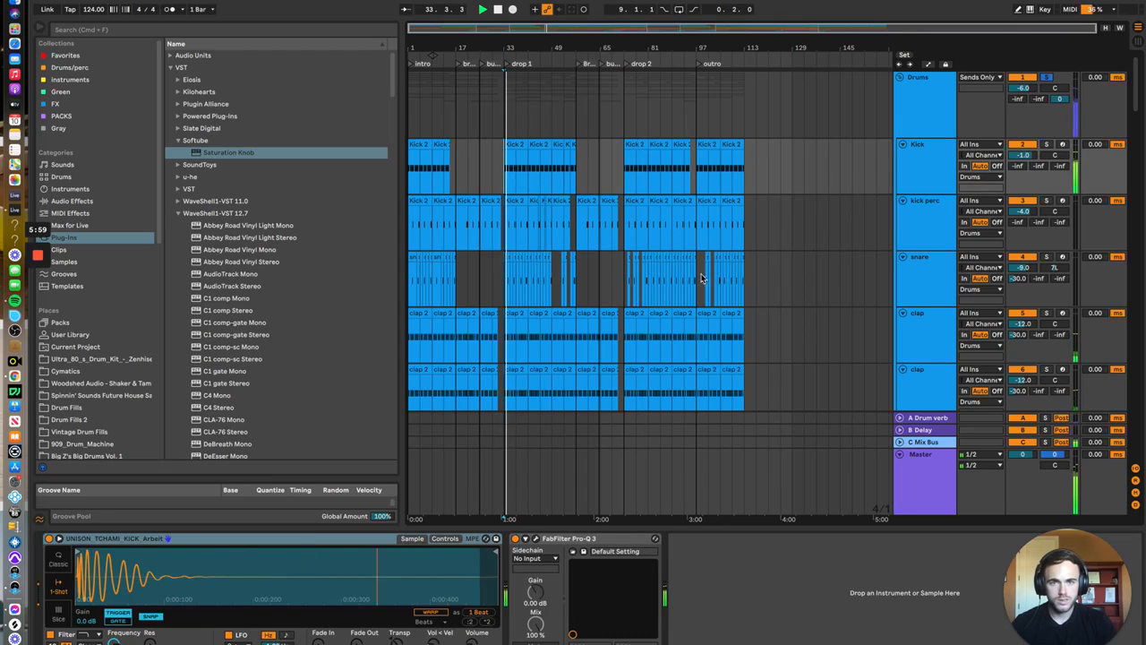
key(space)
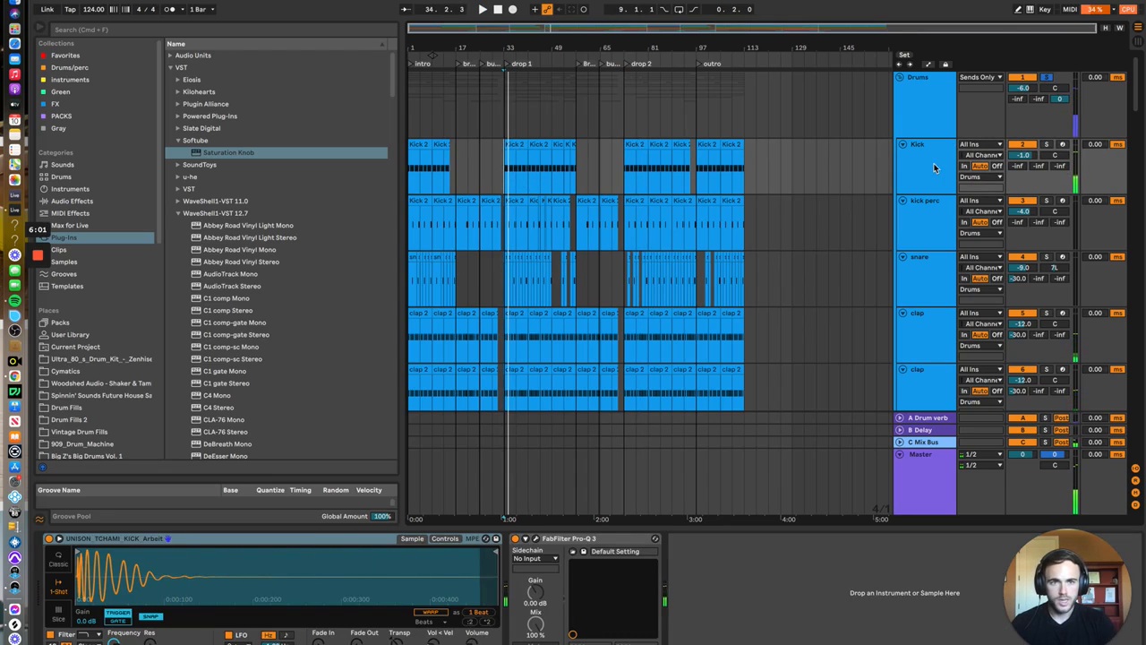
Solo the Kick and the two layered clap tracks and play them through drop 1 from bar 33
scroll(680, 251, down, 3)
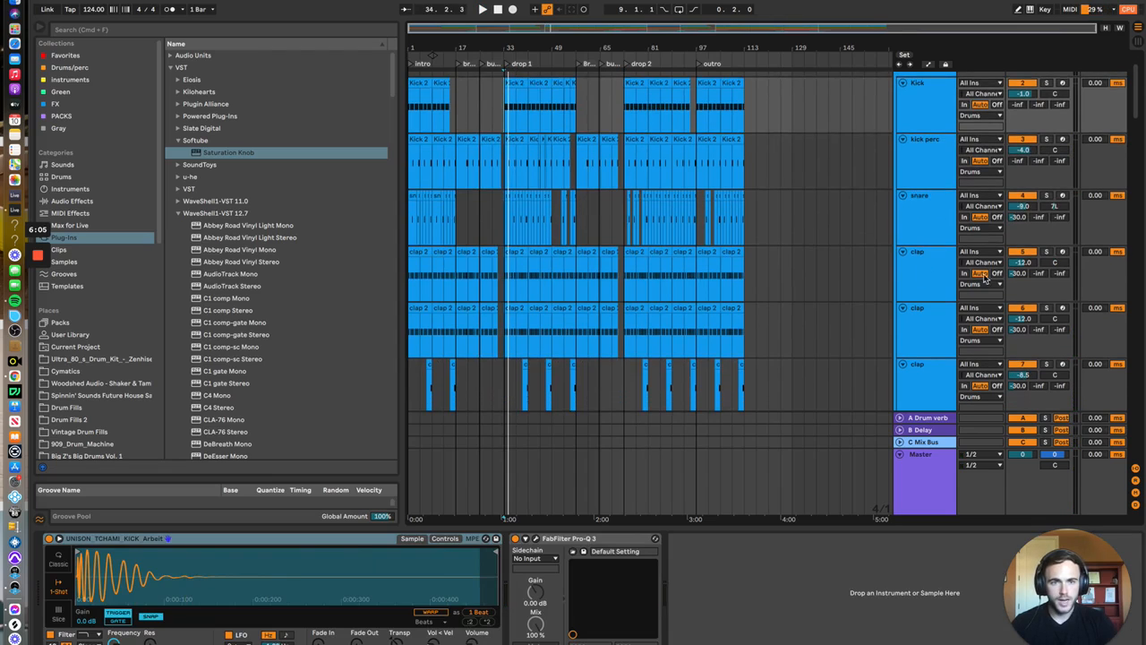
scroll(859, 277, up, 2)
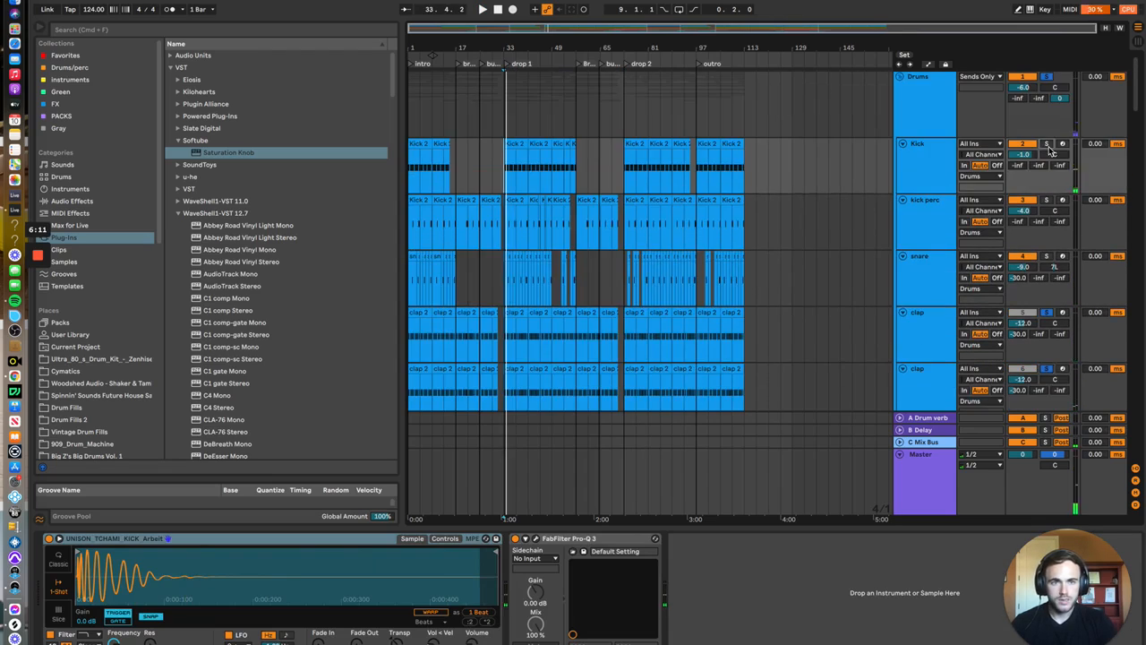
scroll(985, 309, down, 1)
click(1046, 291)
click(1046, 234)
key(space)
scroll(816, 327, down, 3)
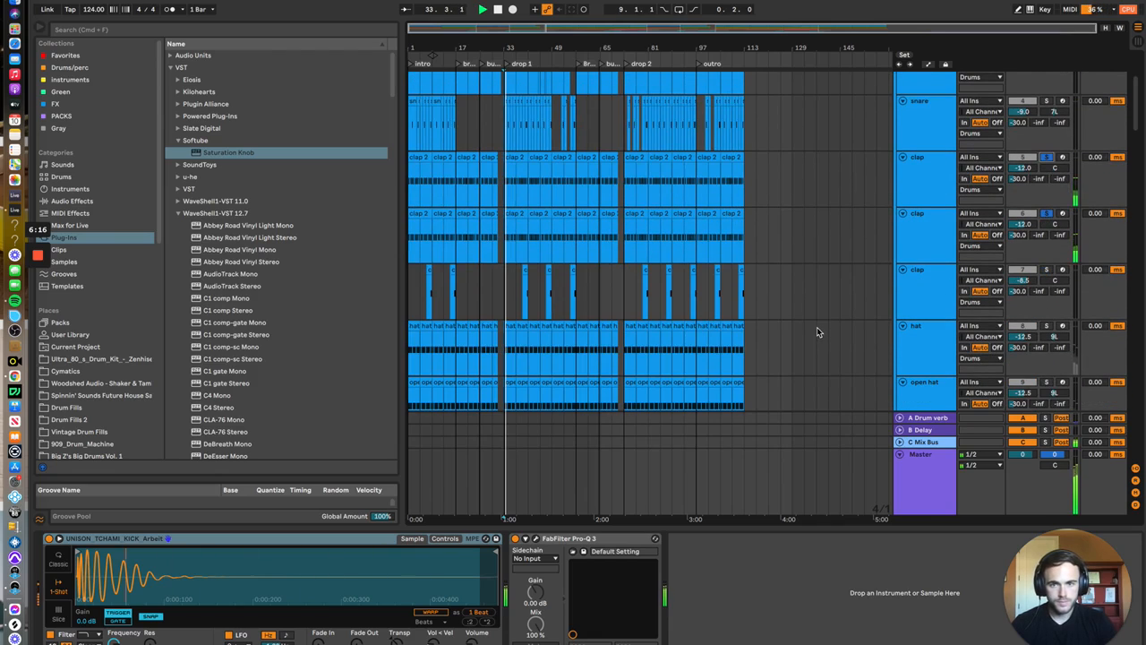
scroll(788, 322, down, 2)
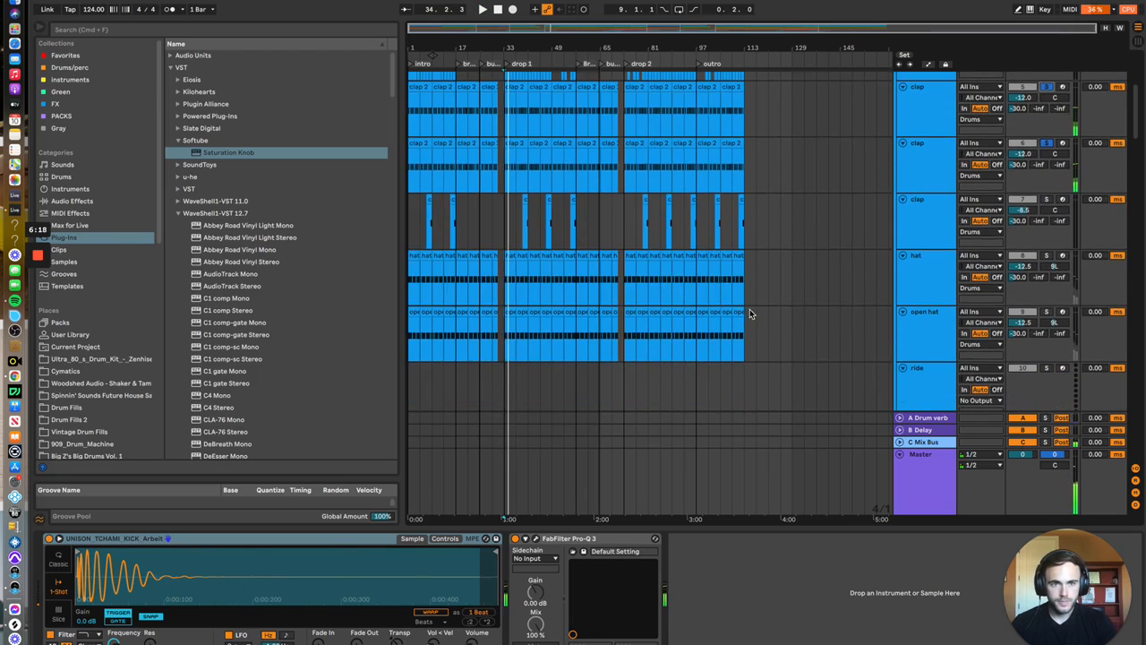
Add the upper Sub track to the soloed kick and claps and play drop 1 from bar 33
scroll(751, 314, down, 15)
click(1048, 208)
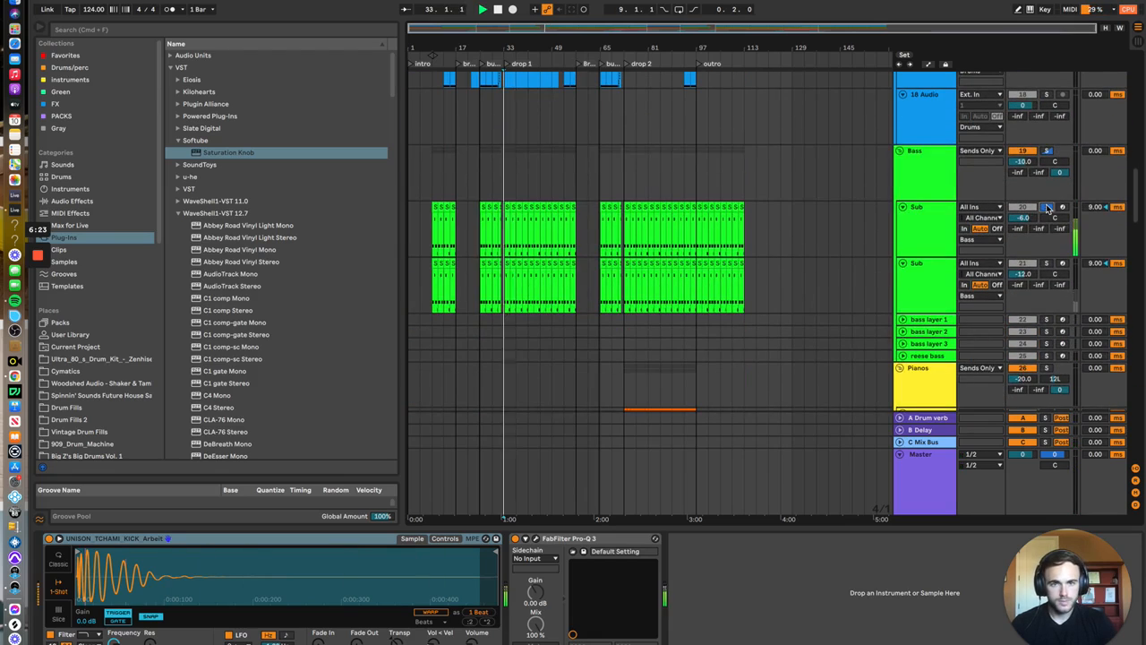
scroll(842, 318, down, 10)
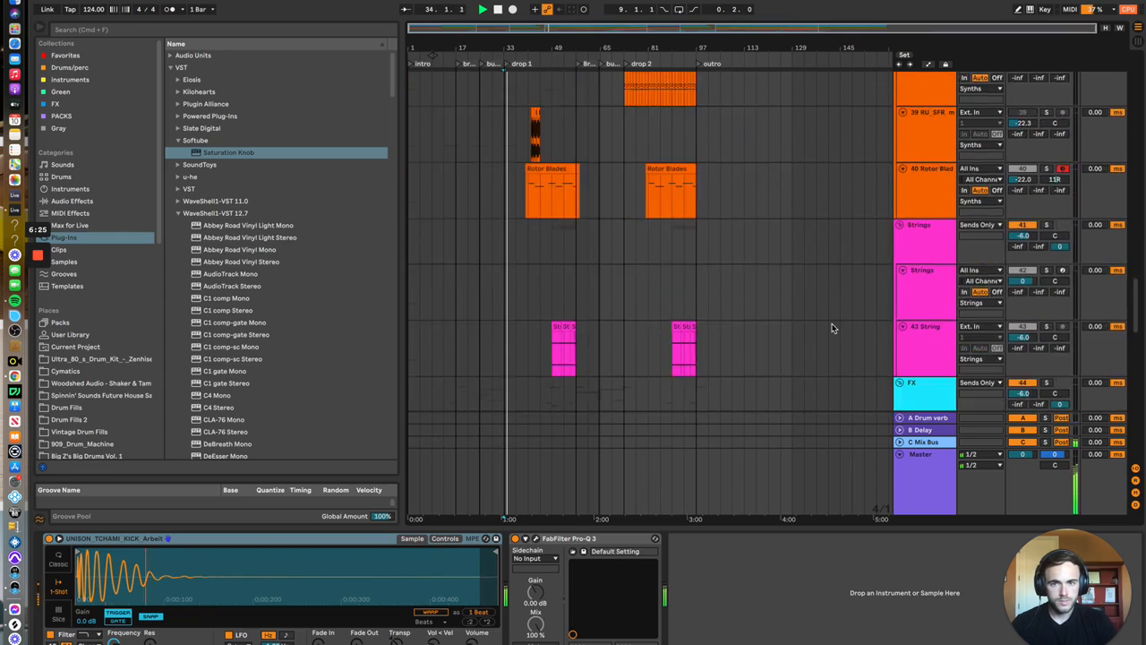
scroll(831, 328, up, 20)
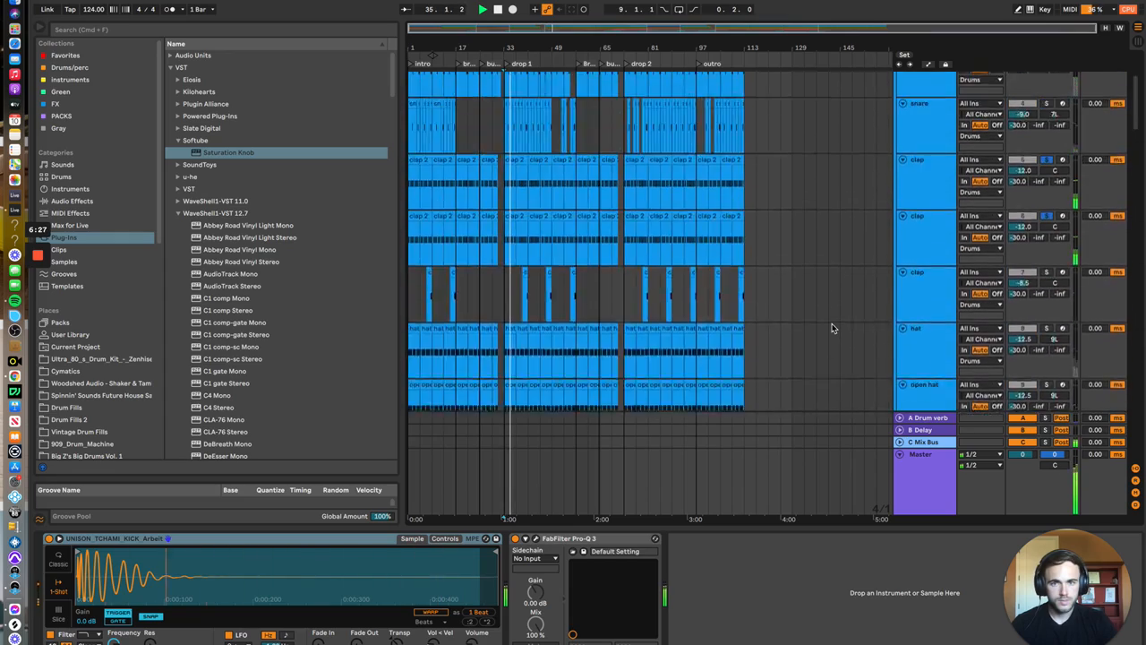
scroll(828, 331, up, 5)
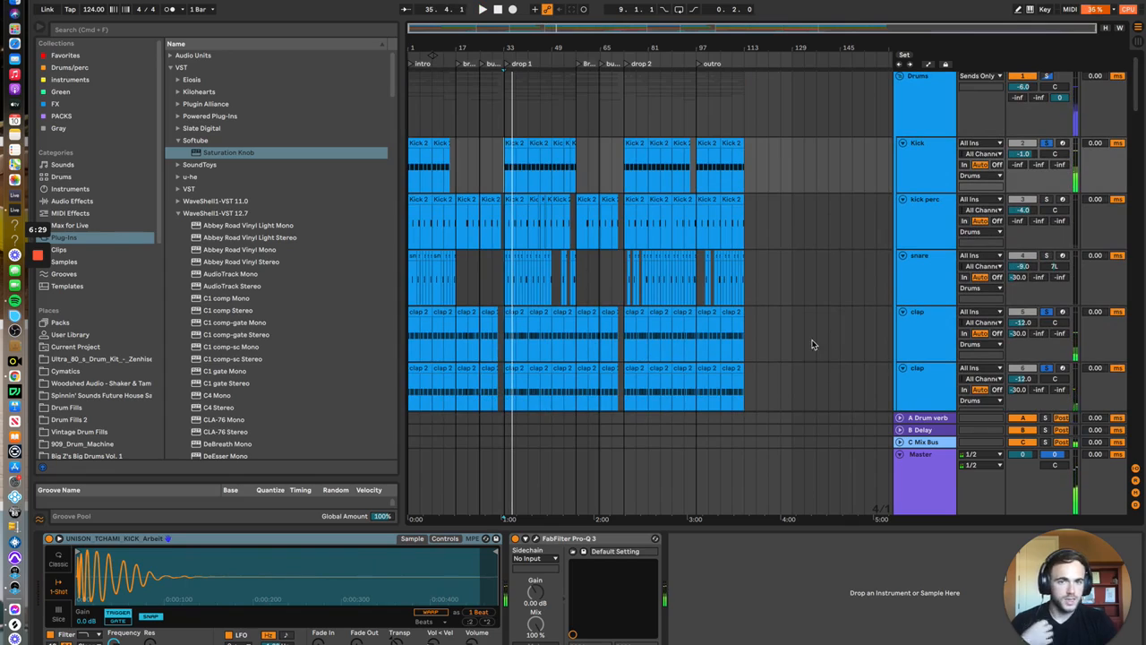
Solo only the snare track in the Drums group
scroll(806, 367, down, 5)
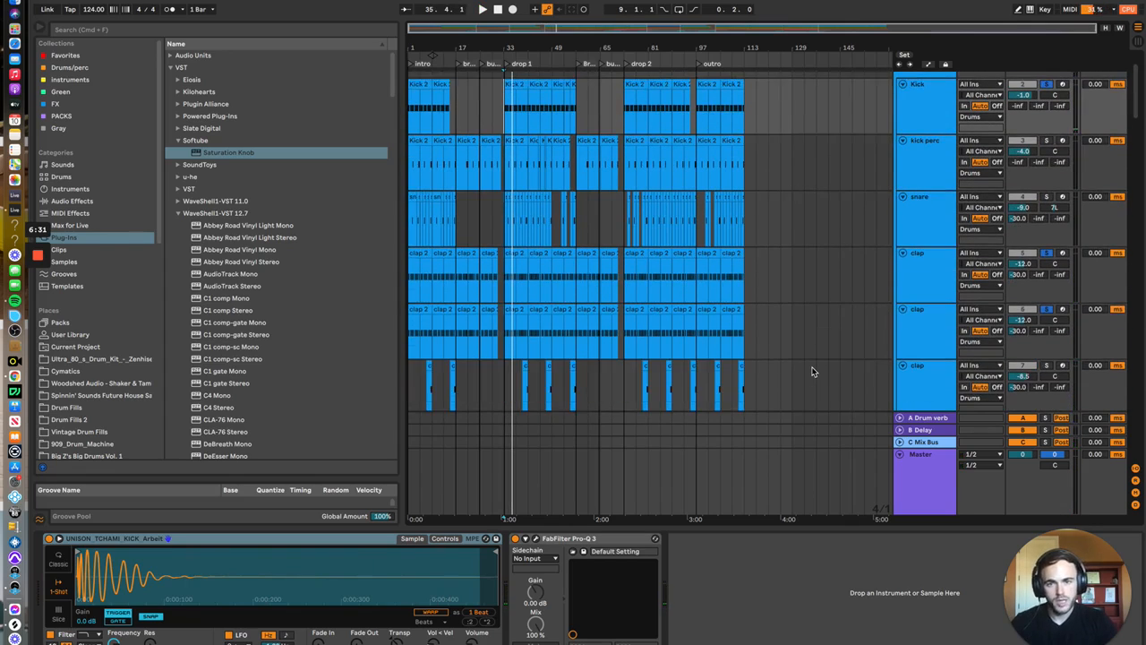
scroll(765, 383, down, 2)
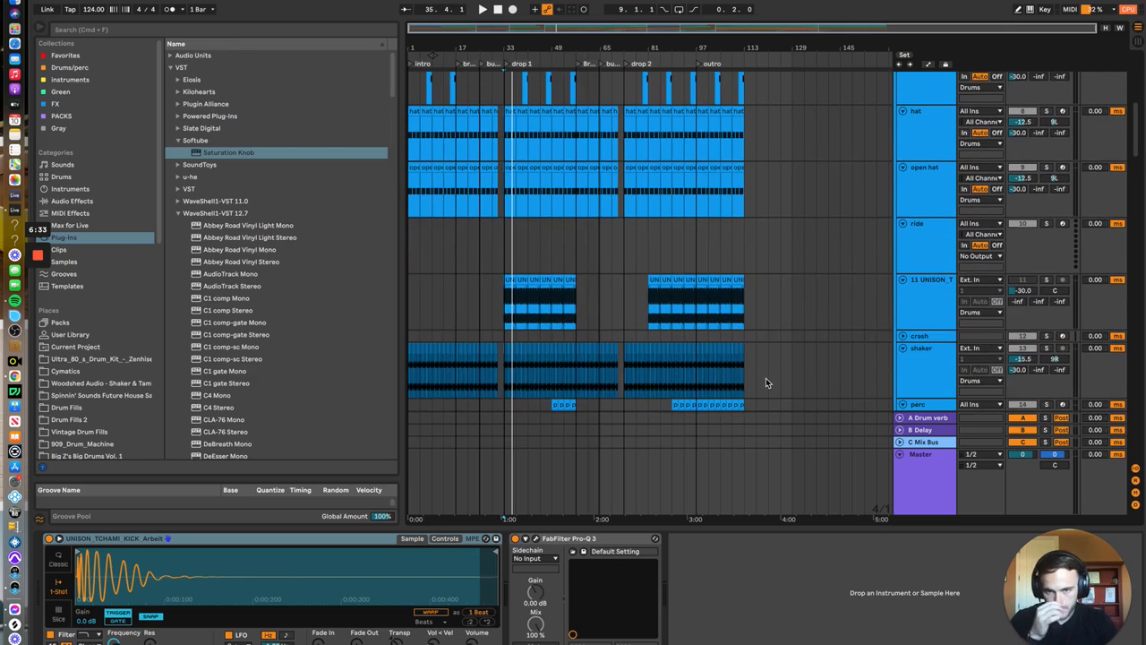
scroll(765, 382, up, 5)
scroll(766, 383, down, 1)
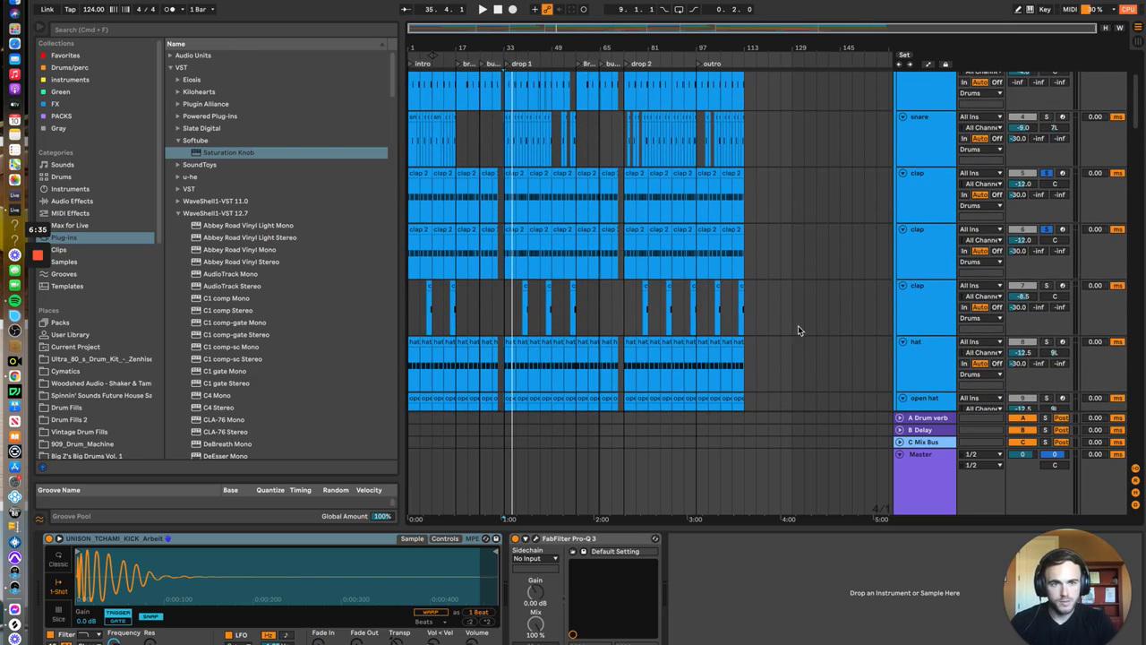
scroll(798, 328, up, 2)
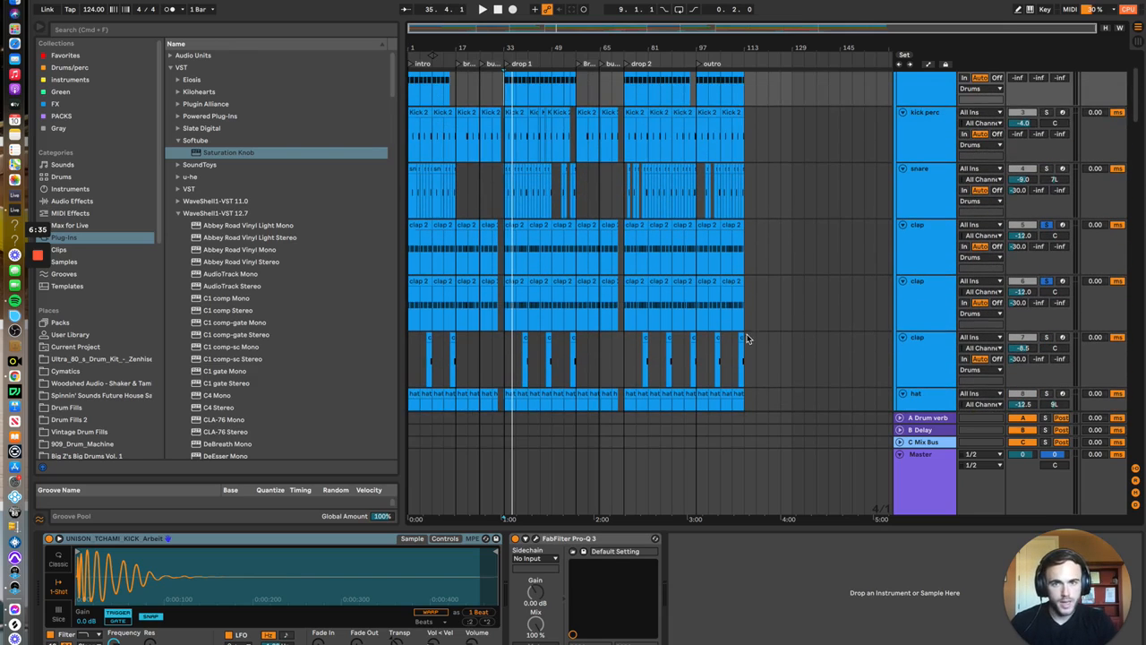
click(1047, 169)
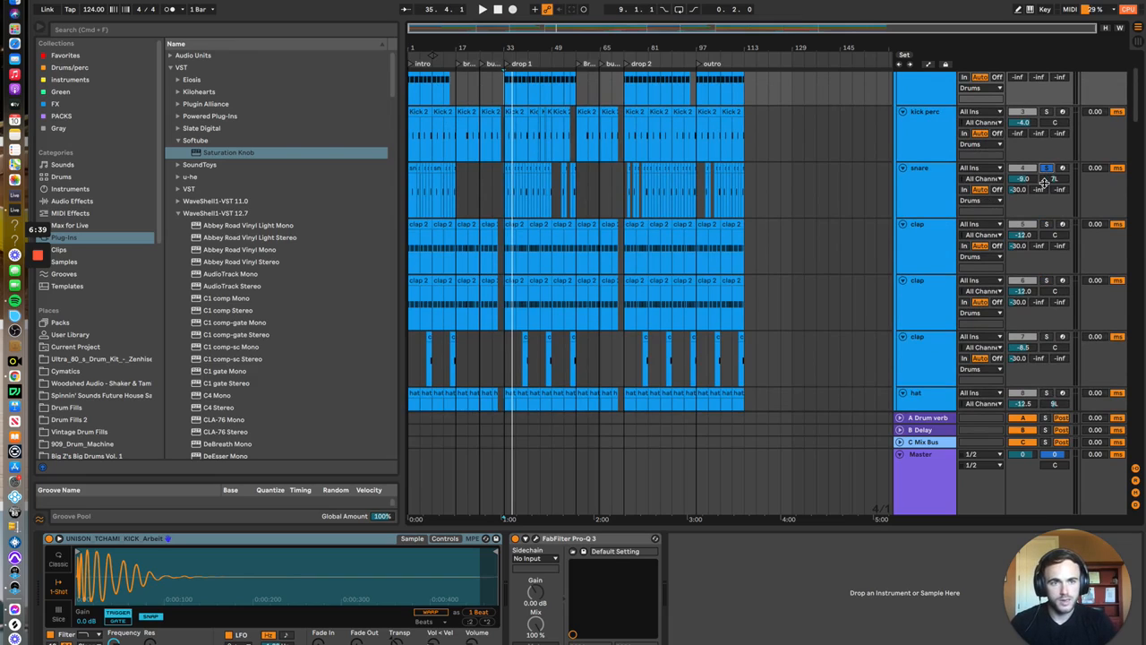
Solo the whole Drums group, continue playing drop 1 from bar 35, and display the snare track's devices
scroll(1044, 183, up, 3)
key(space)
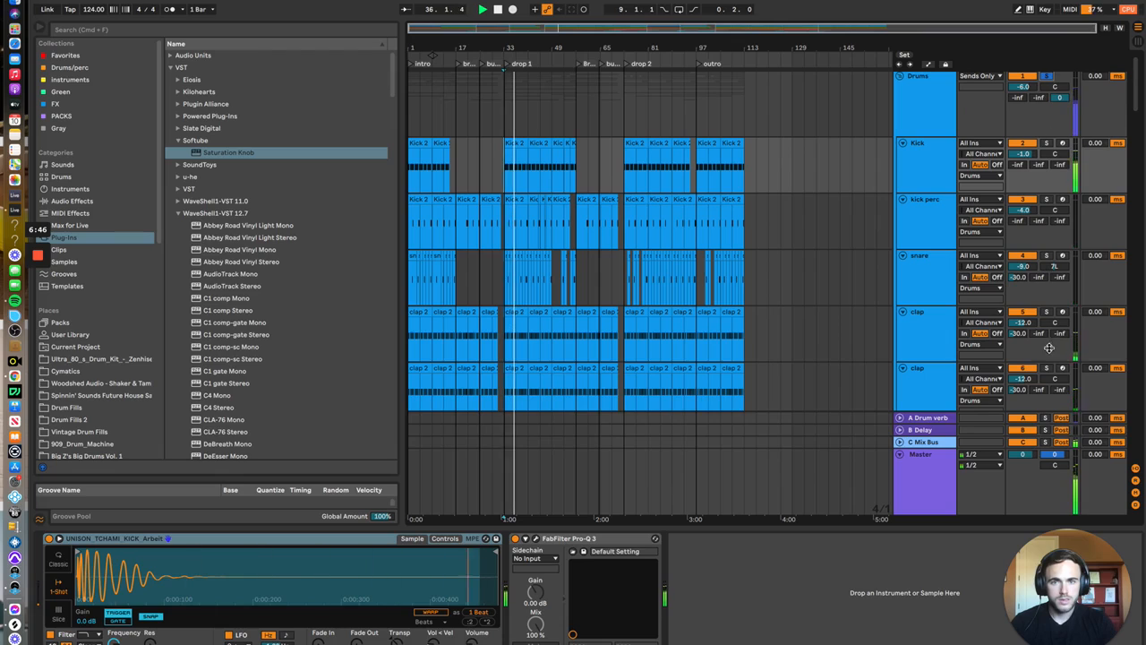
click(937, 276)
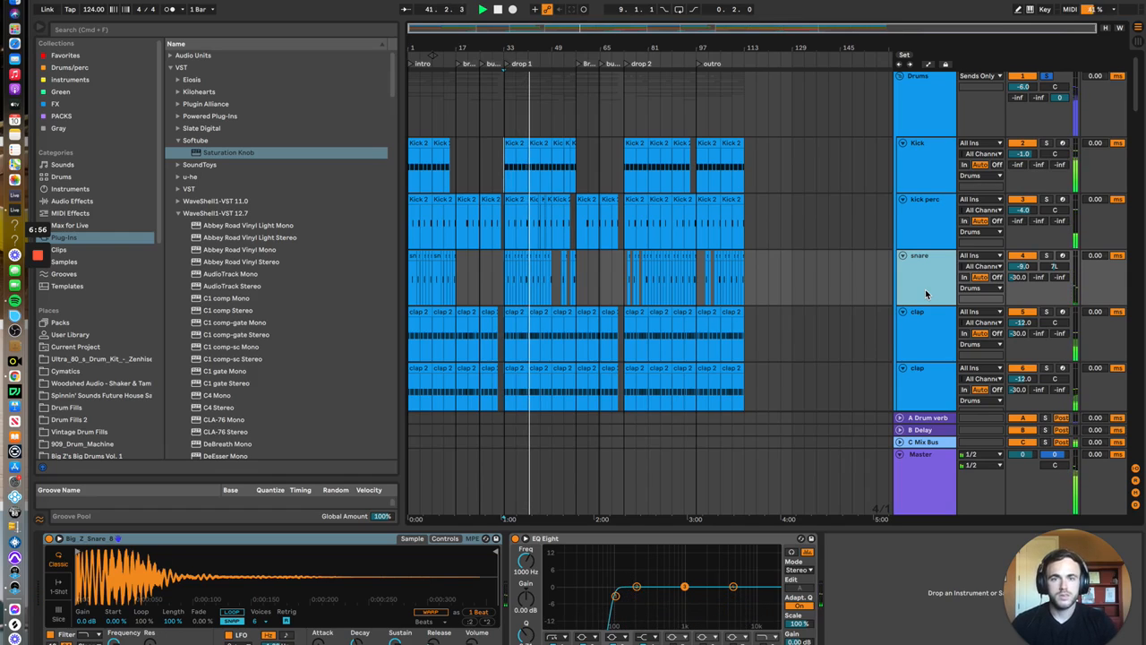
key(space)
Select the hat and open hat tracks, solo both, and play them in drop 1 from bar 33
scroll(926, 296, down, 4)
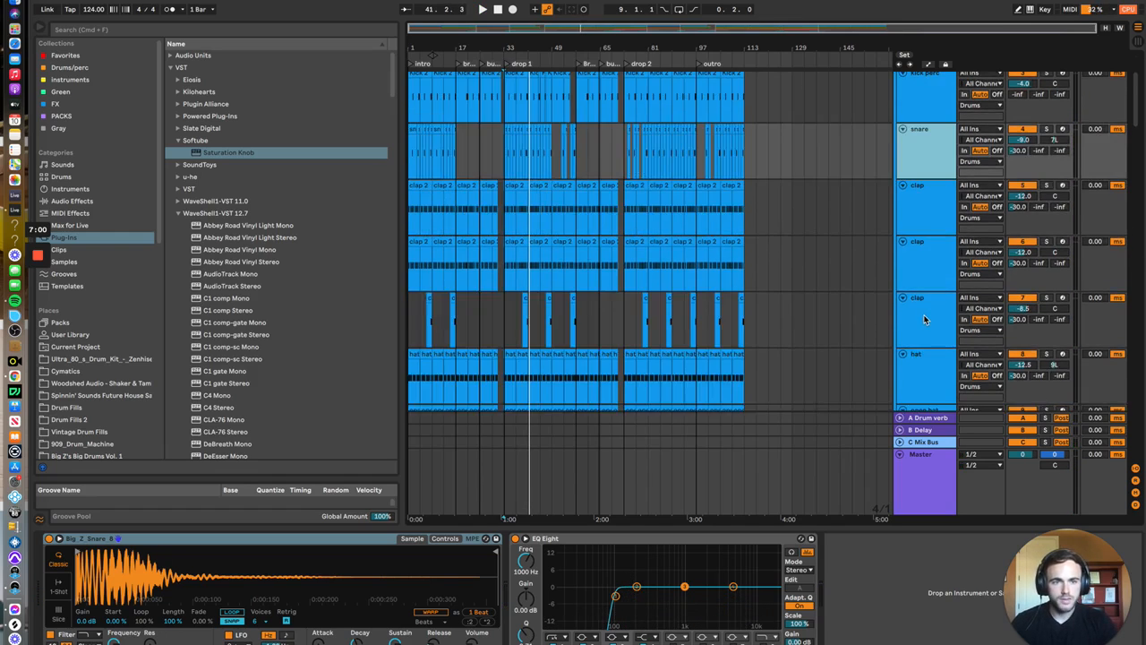
scroll(926, 319, down, 3)
click(1030, 289)
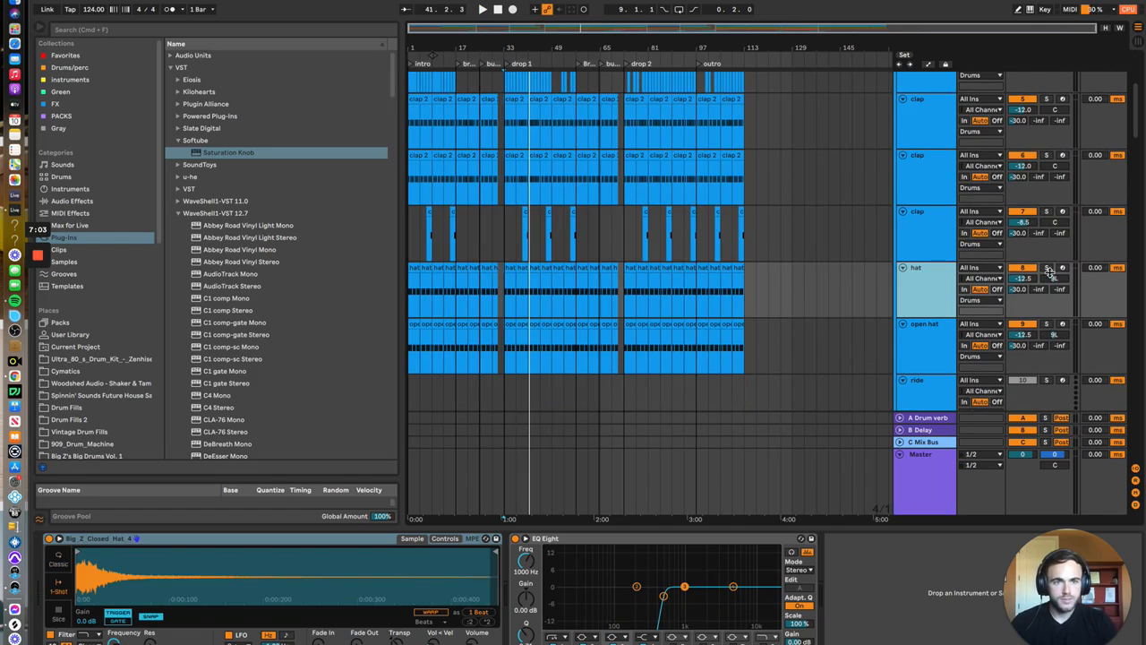
click(943, 344)
click(932, 306)
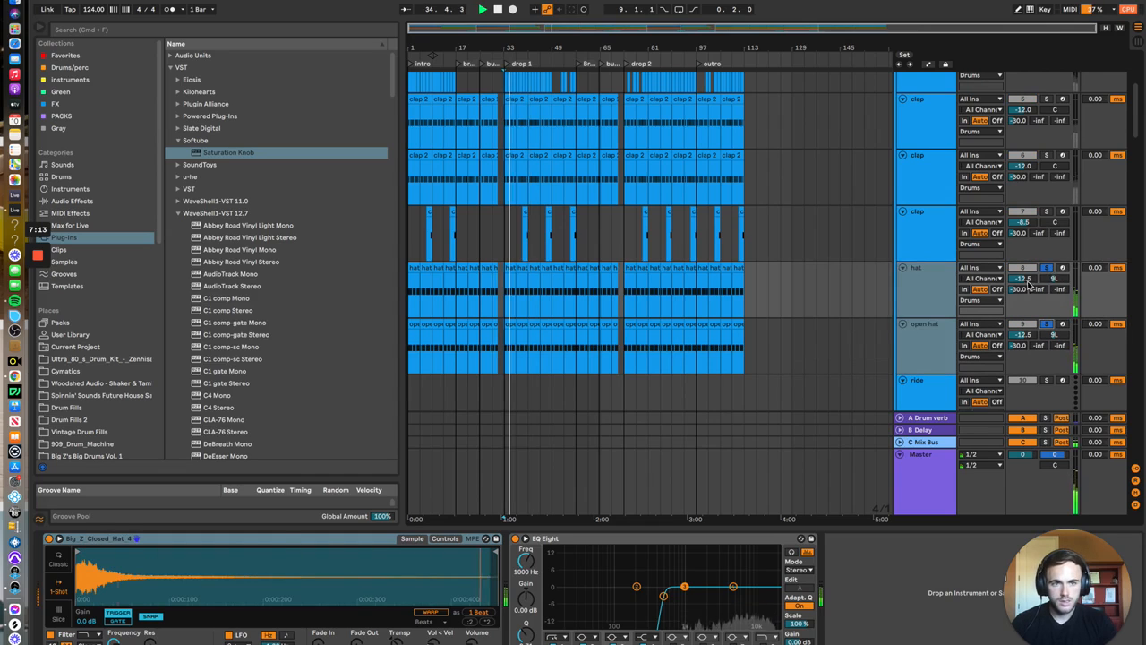
scroll(805, 318, down, 3)
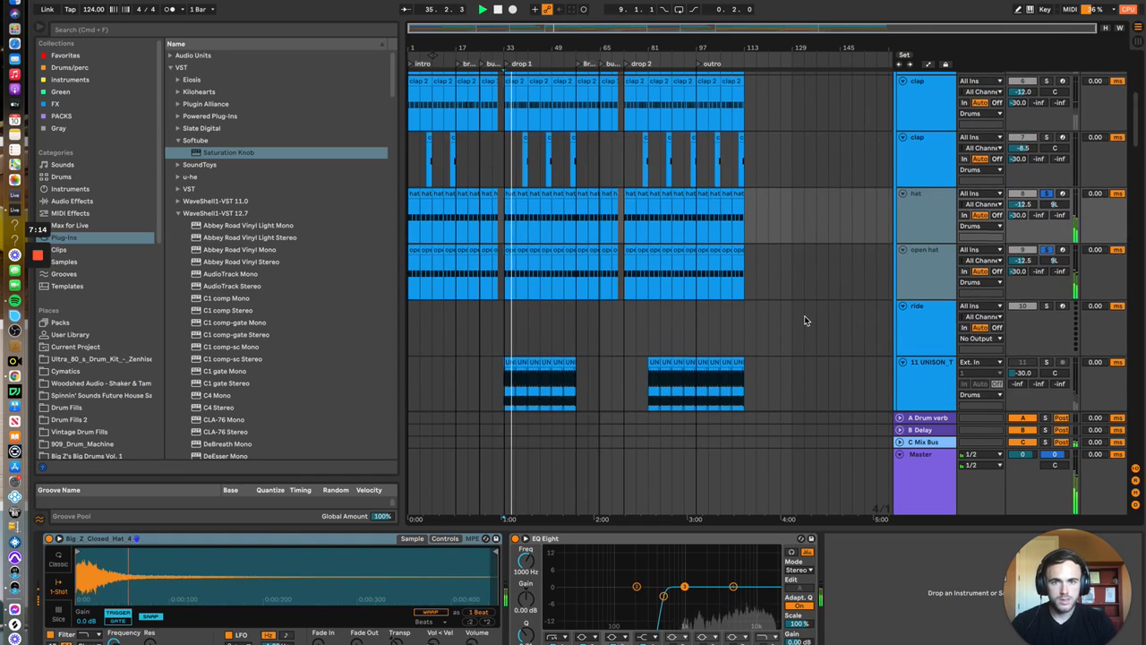
Solo only the shaker track and play it in drop 1 from bar 46
scroll(829, 321, down, 2)
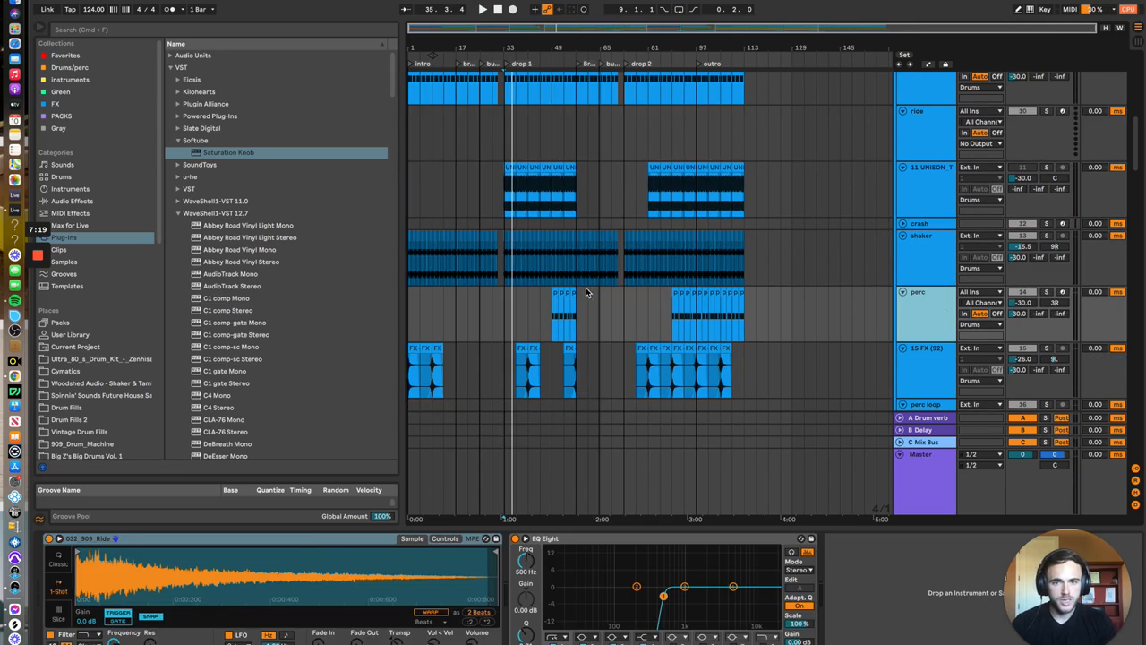
click(714, 257)
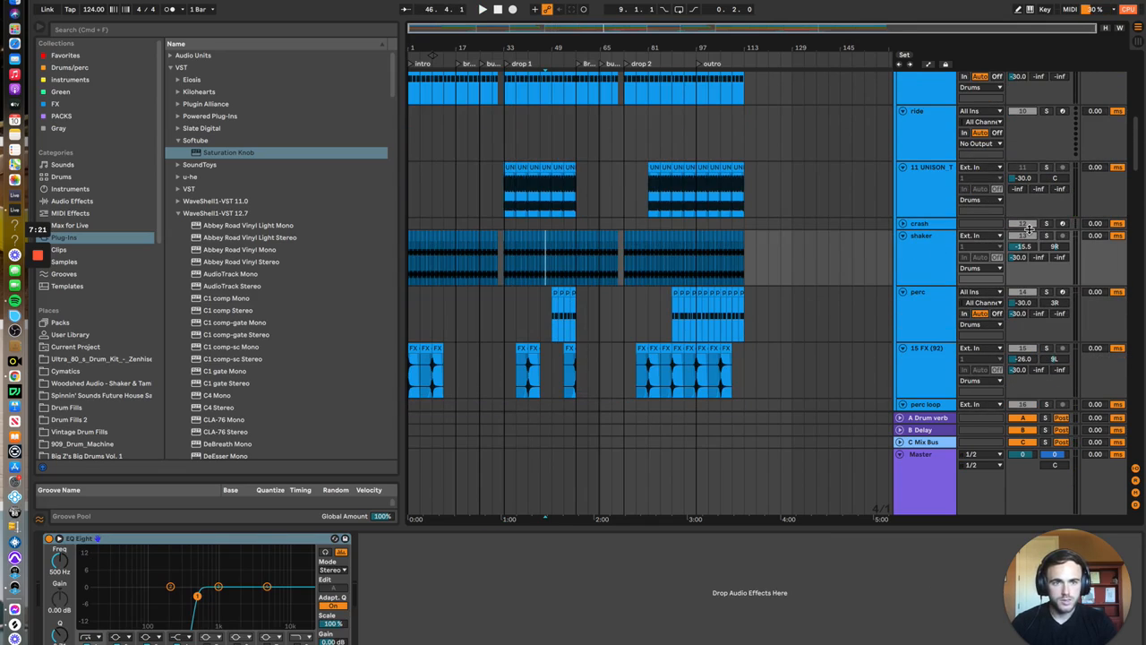
key(space)
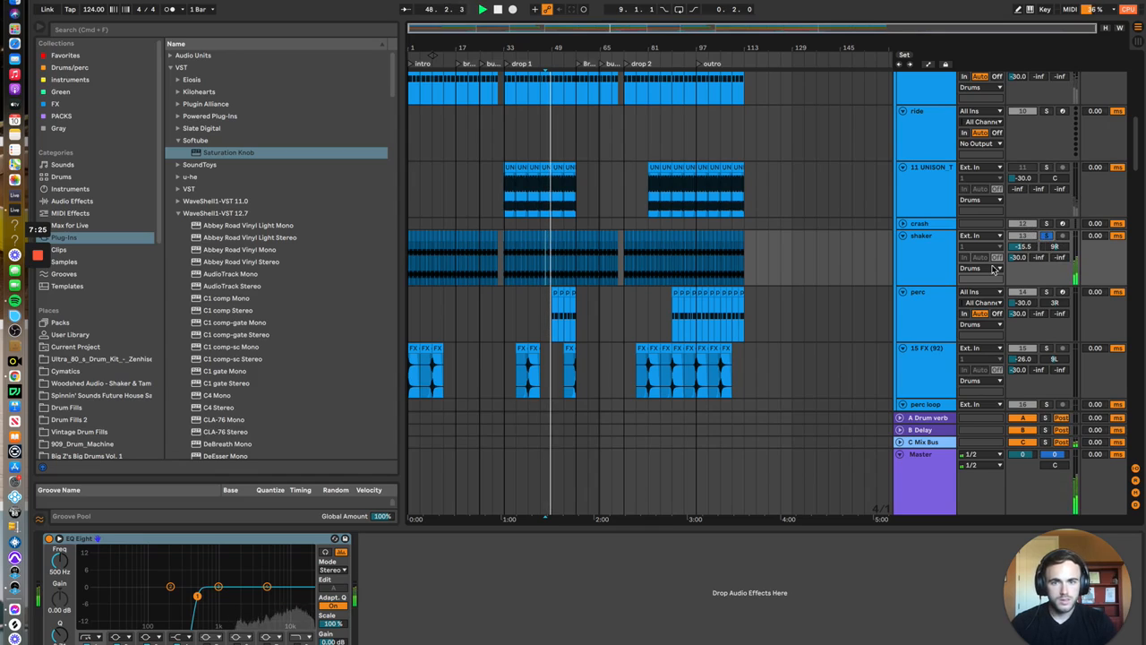
key(space)
Solo only the perc track and play its clips in drop 1 from bar 49
scroll(994, 269, down, 2)
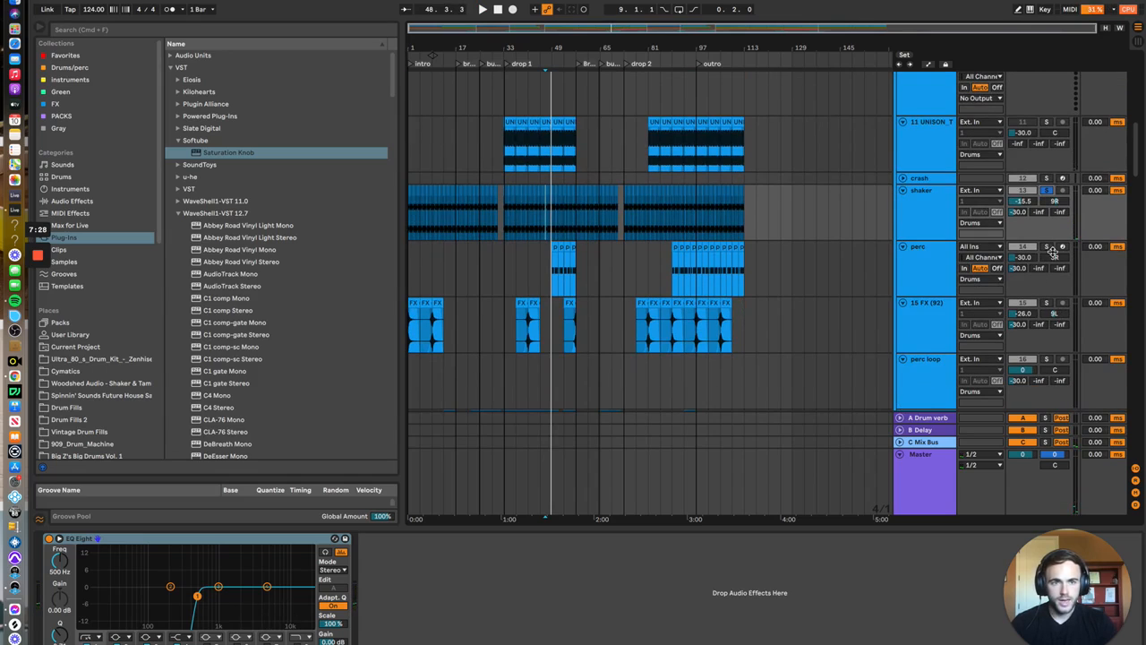
key(space)
click(556, 283)
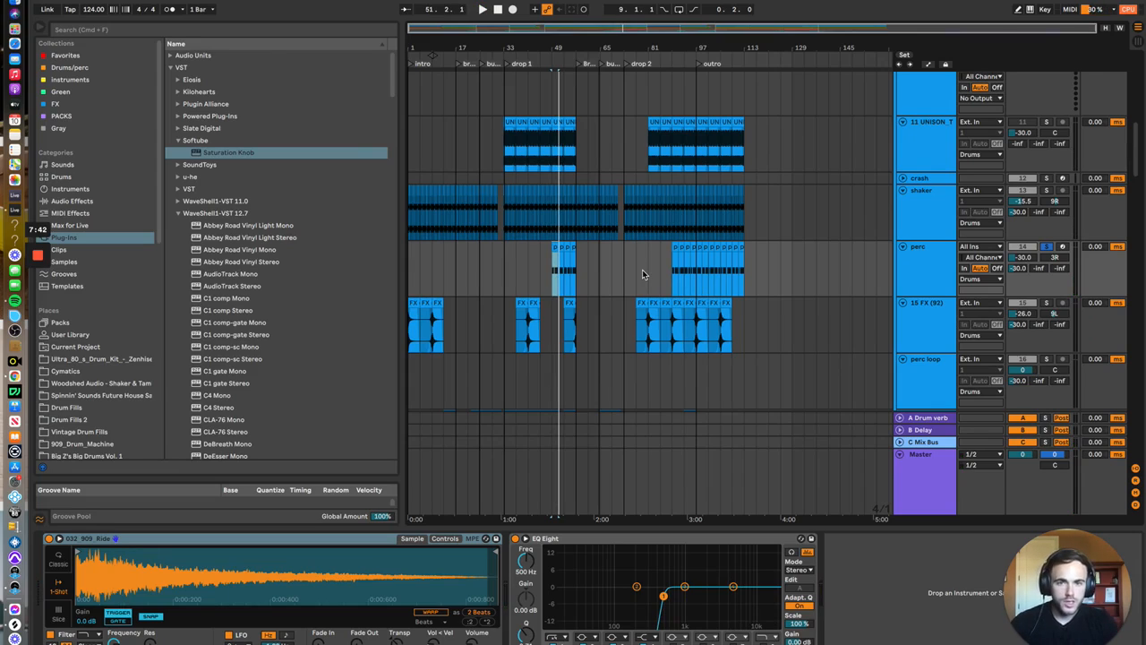
Try panning the shaker hard right to 50R, and return its pan to 9R
scroll(1021, 267, up, 1)
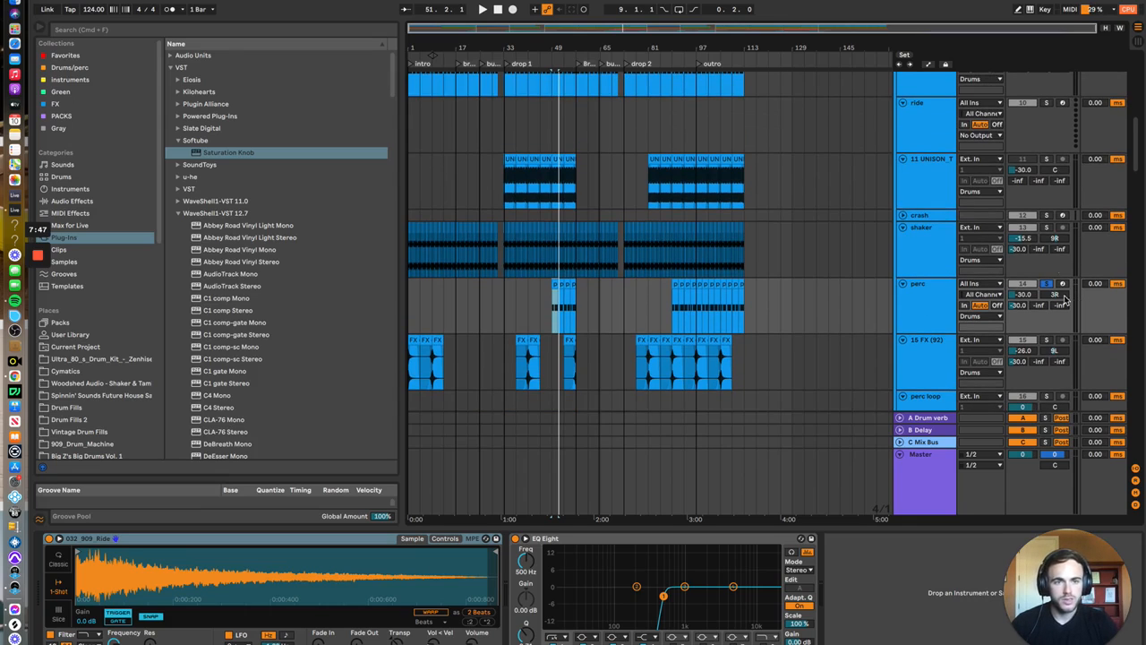
drag(1060, 245, 1059, 237)
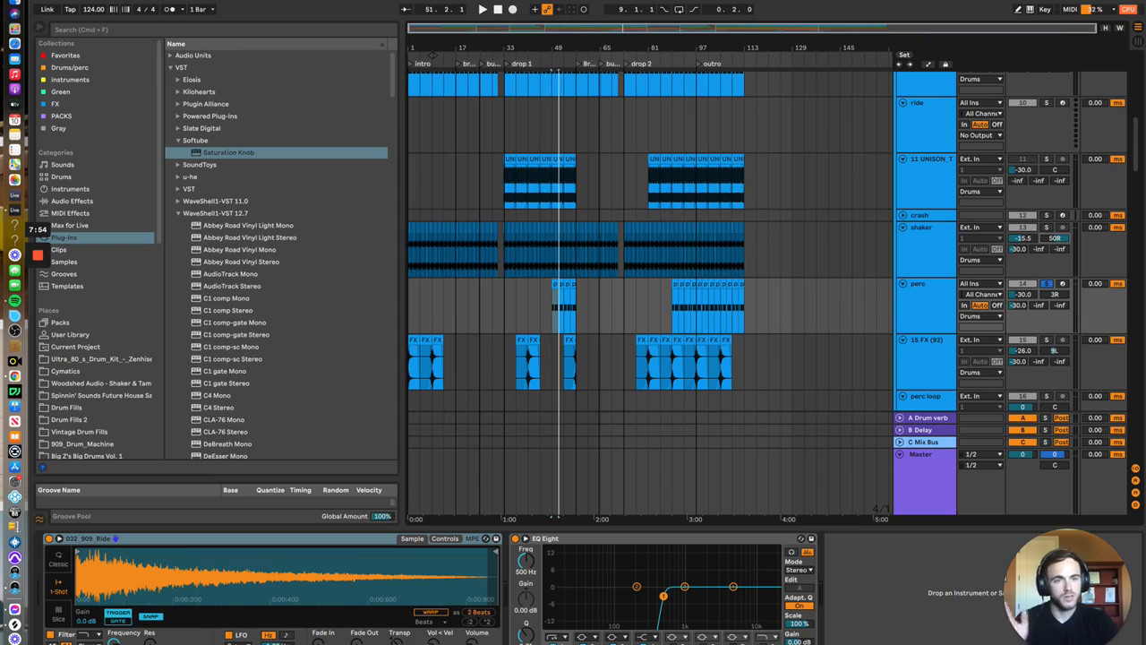
drag(1060, 237, 1059, 240)
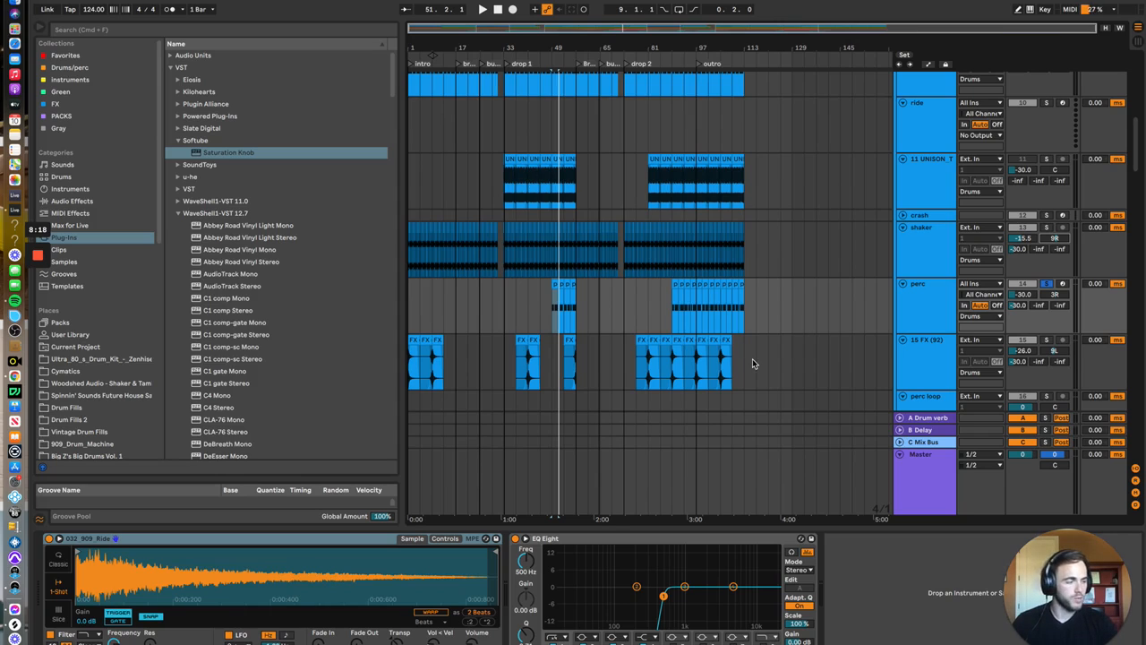
Zoom the arrangement in on drop 1 to examine the layout of the snare, clap and hat clips
scroll(650, 322, up, 2)
scroll(650, 317, up, 6)
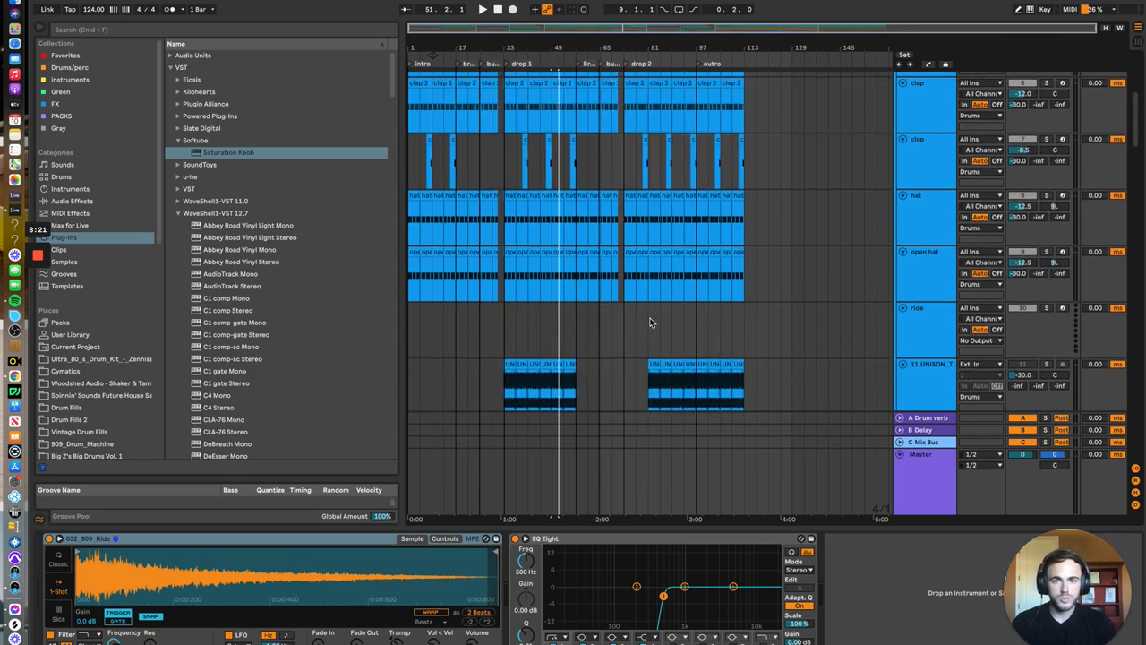
scroll(650, 317, down, 1)
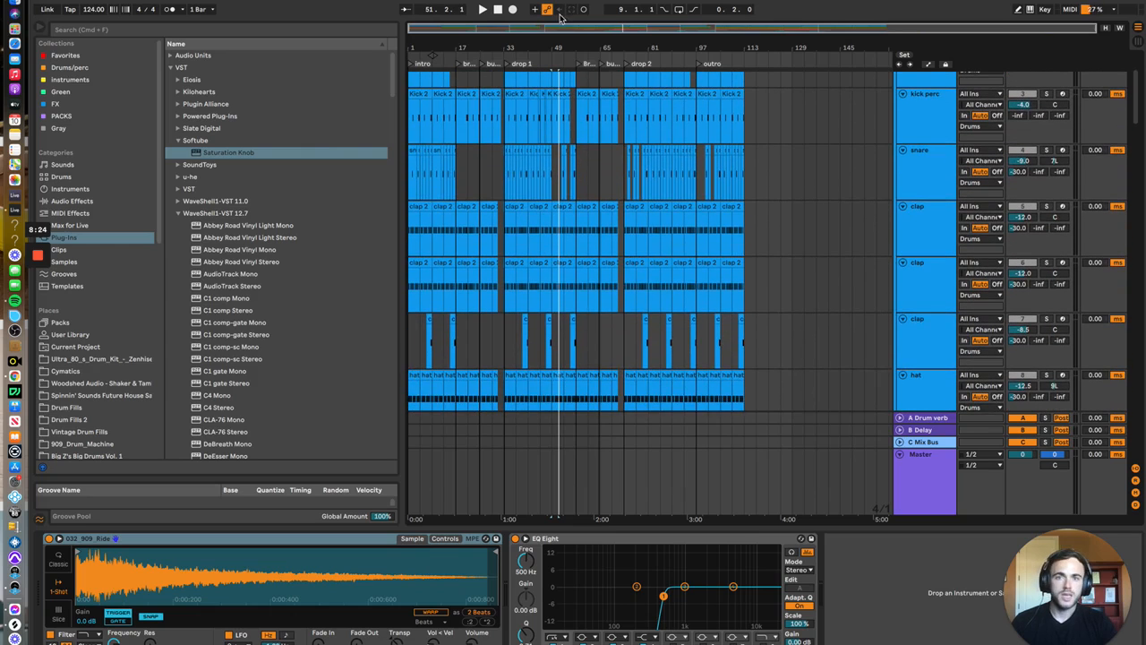
drag(561, 26, 568, 112)
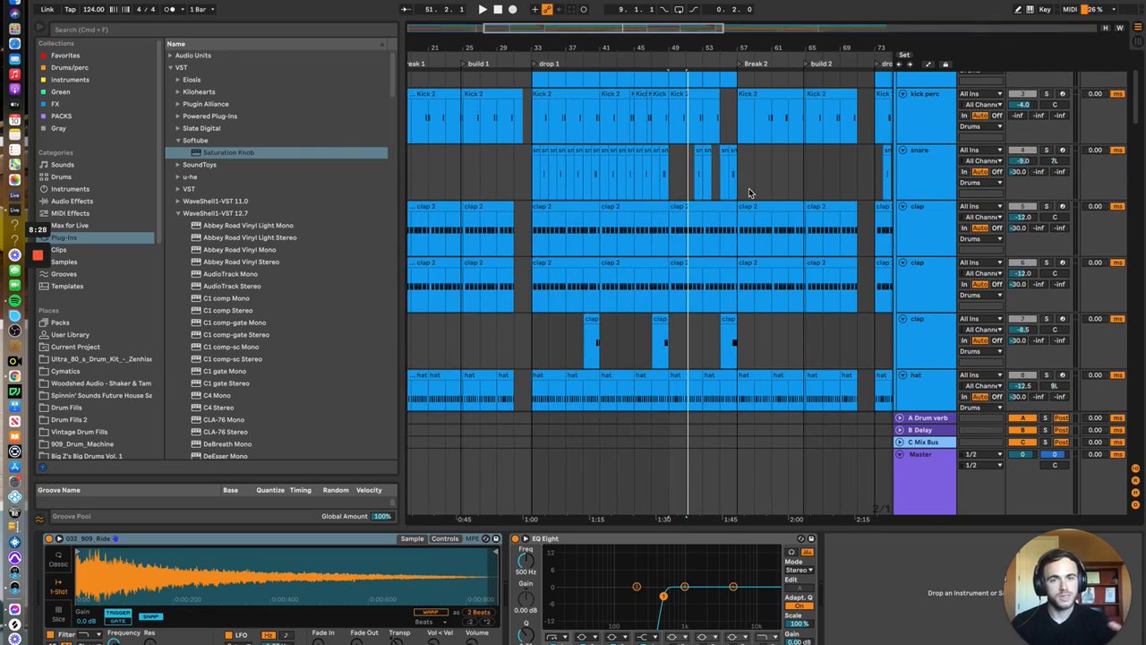
Solo only the third clap track, open its PanMan panner and play its clap fill in drop 1 from bar 40
click(583, 356)
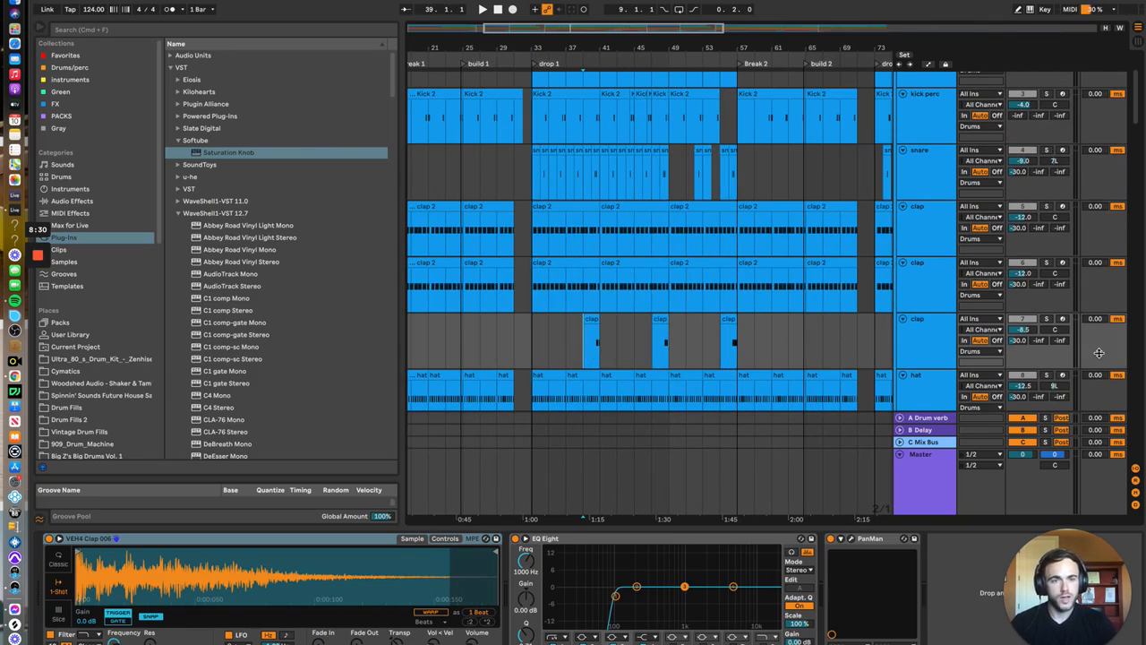
drag(634, 25, 631, 107)
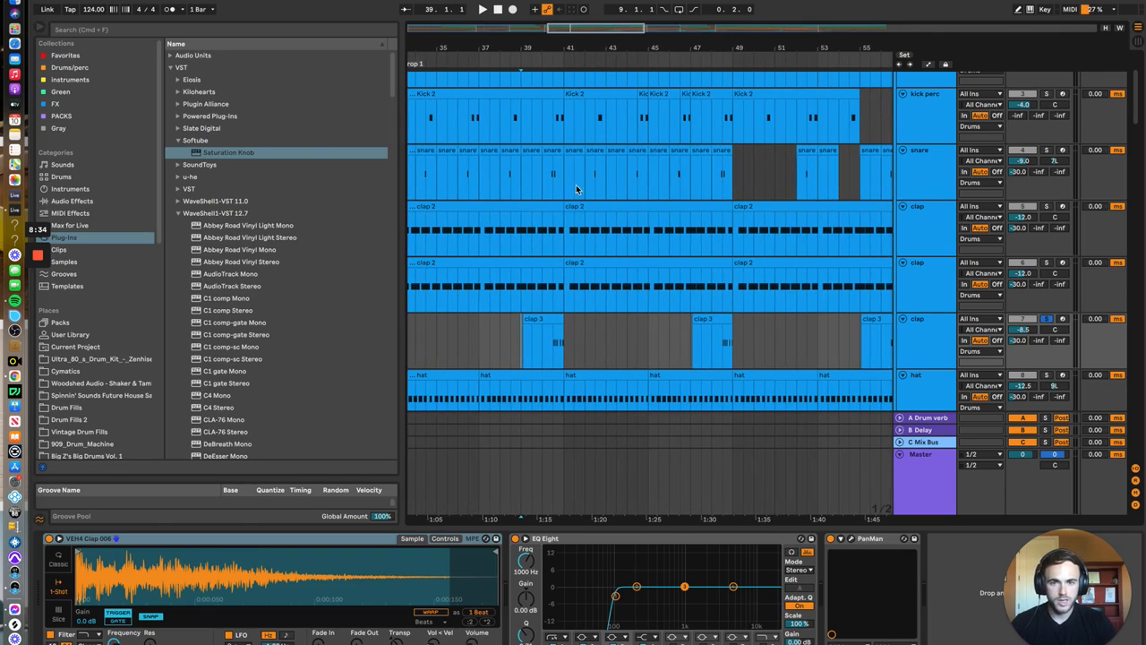
click(850, 540)
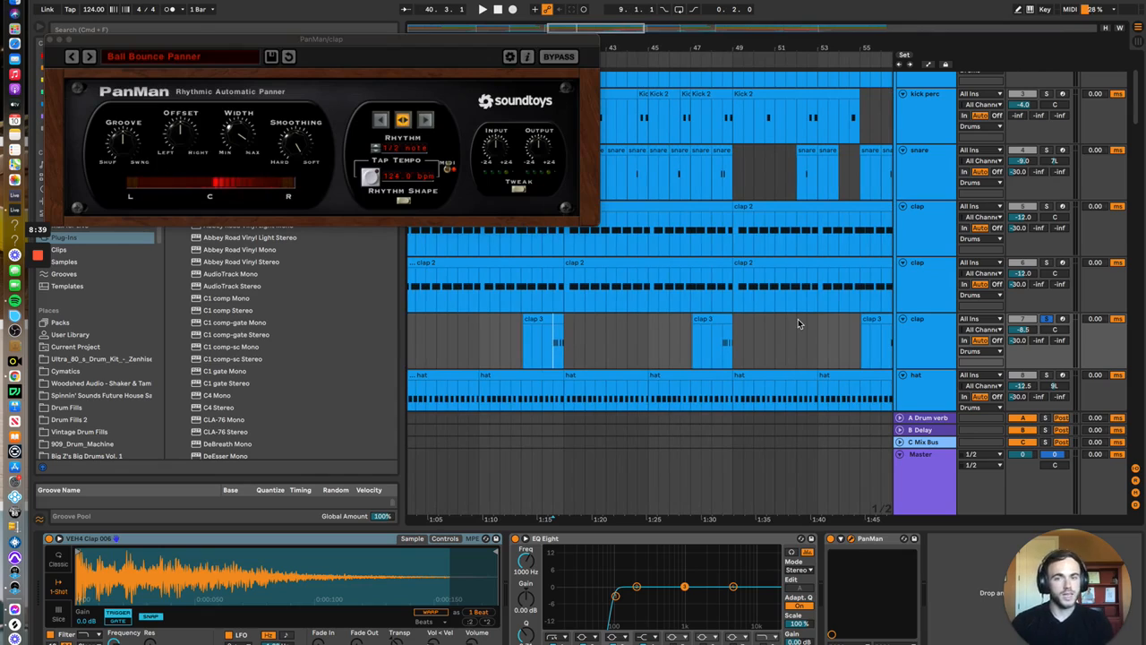
key(space)
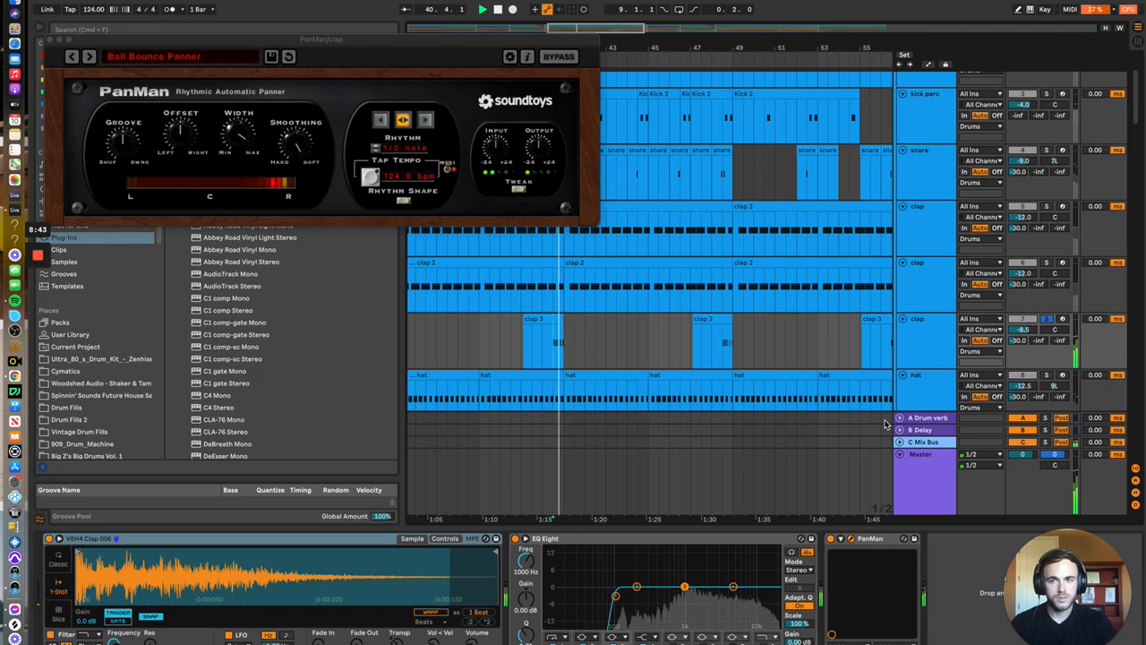
key(space)
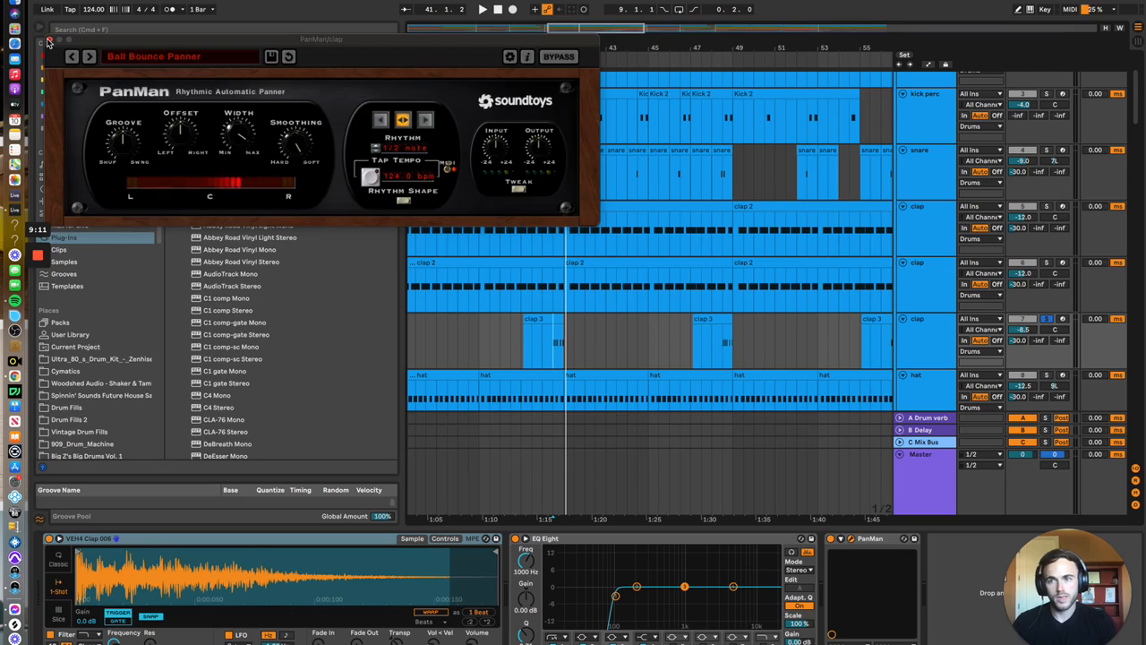
key(super+alt+p)
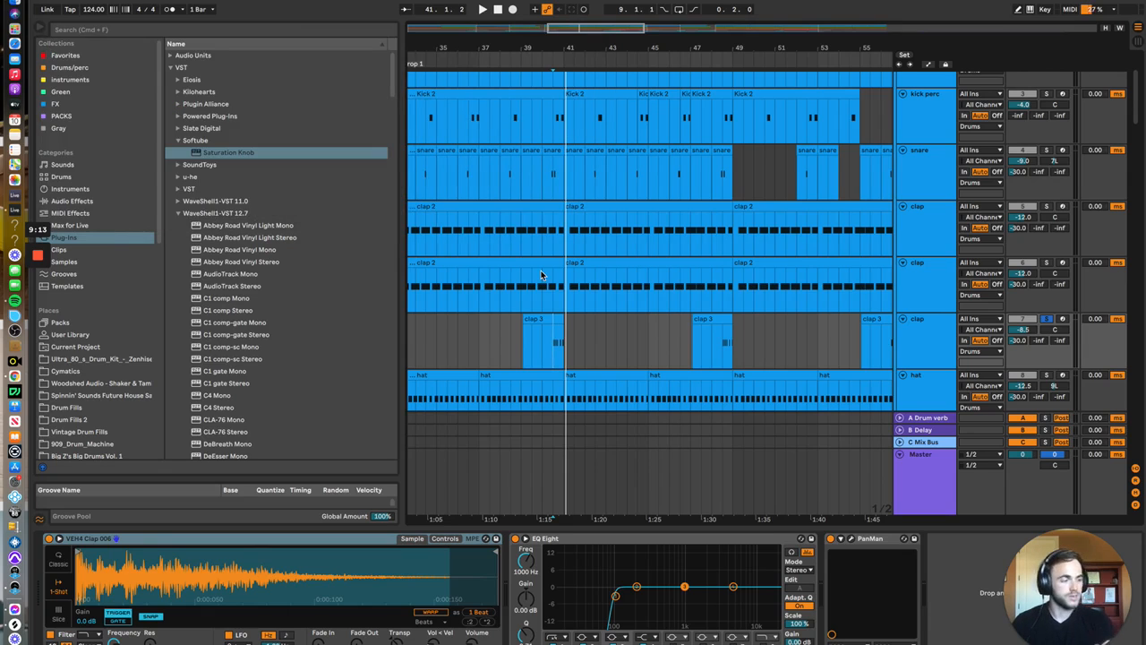
Examine the sample and EQ Eight filter on the snare, clap and closed hat tracks one after another
scroll(579, 324, down, 2)
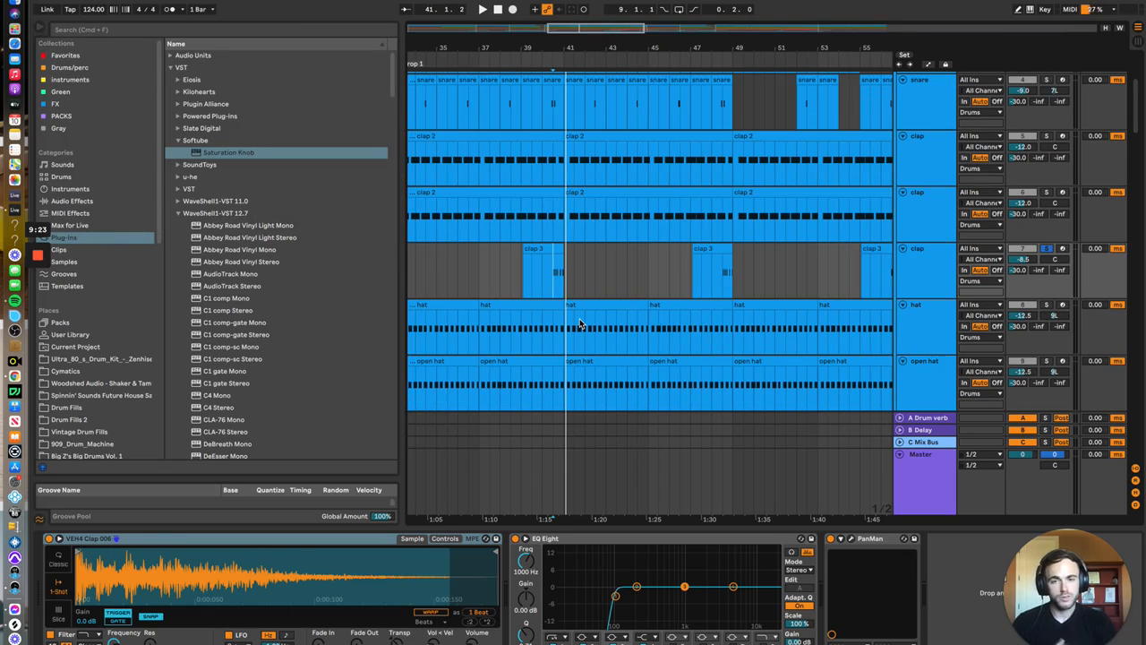
scroll(648, 282, down, 5)
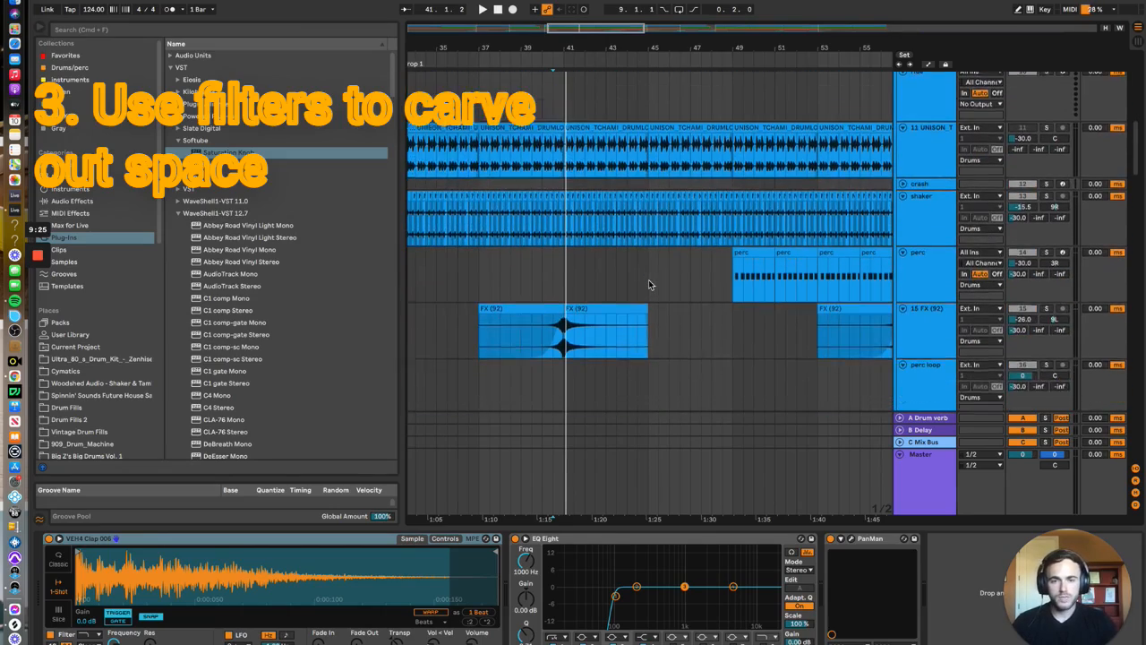
scroll(648, 279, up, 8)
drag(600, 32, 555, 94)
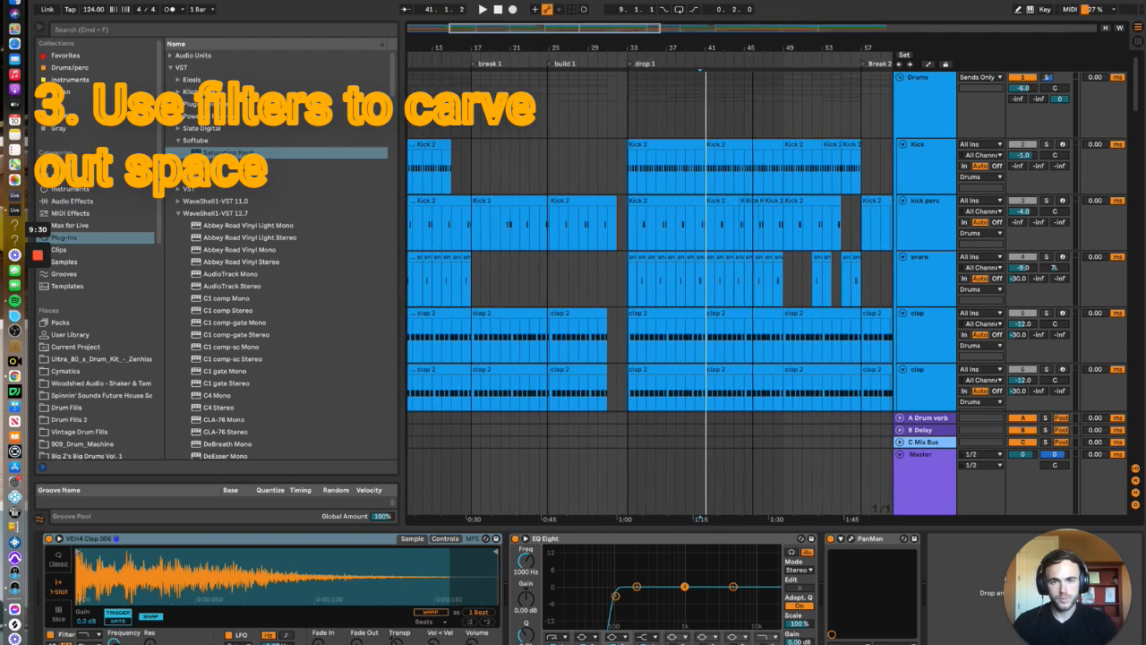
click(907, 173)
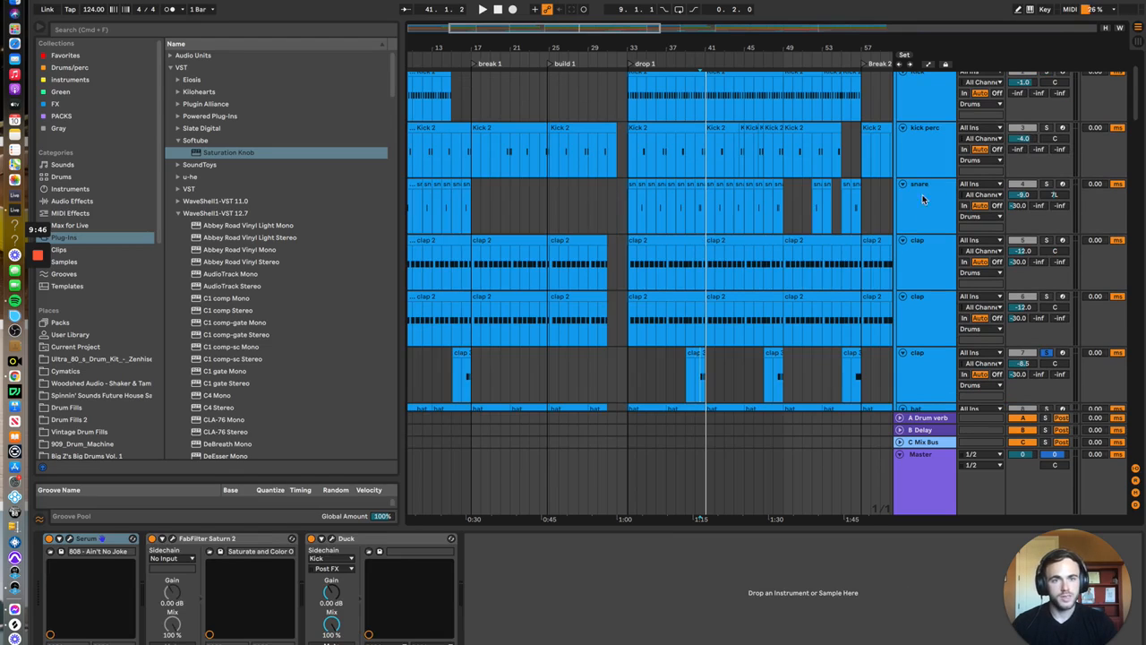
click(922, 199)
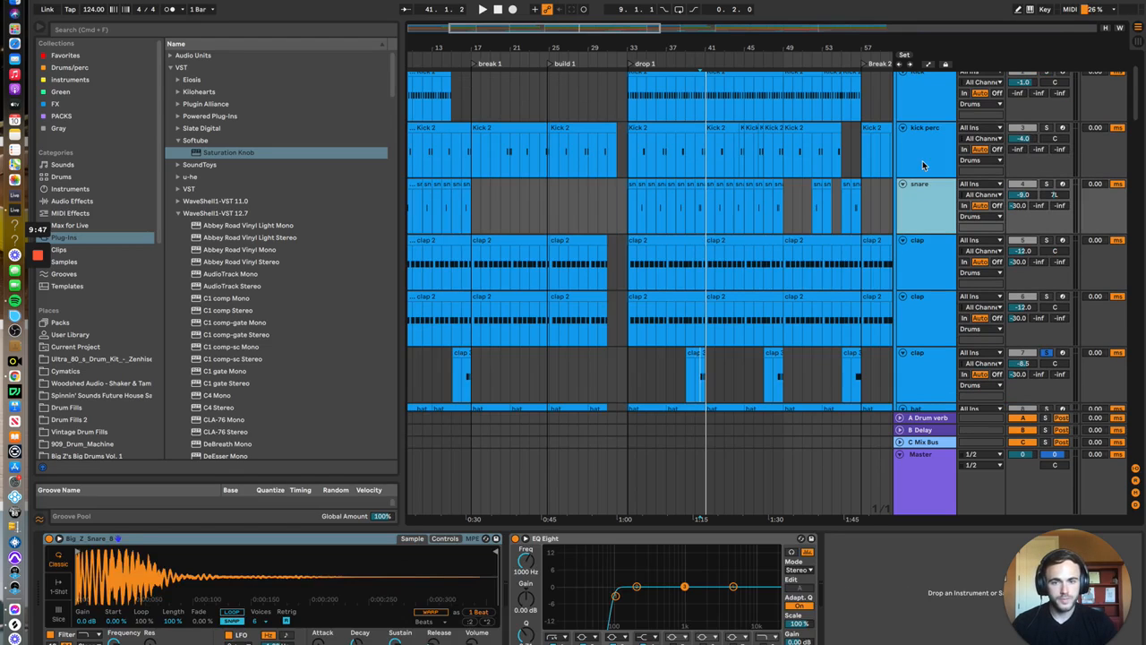
click(925, 168)
click(937, 209)
click(924, 259)
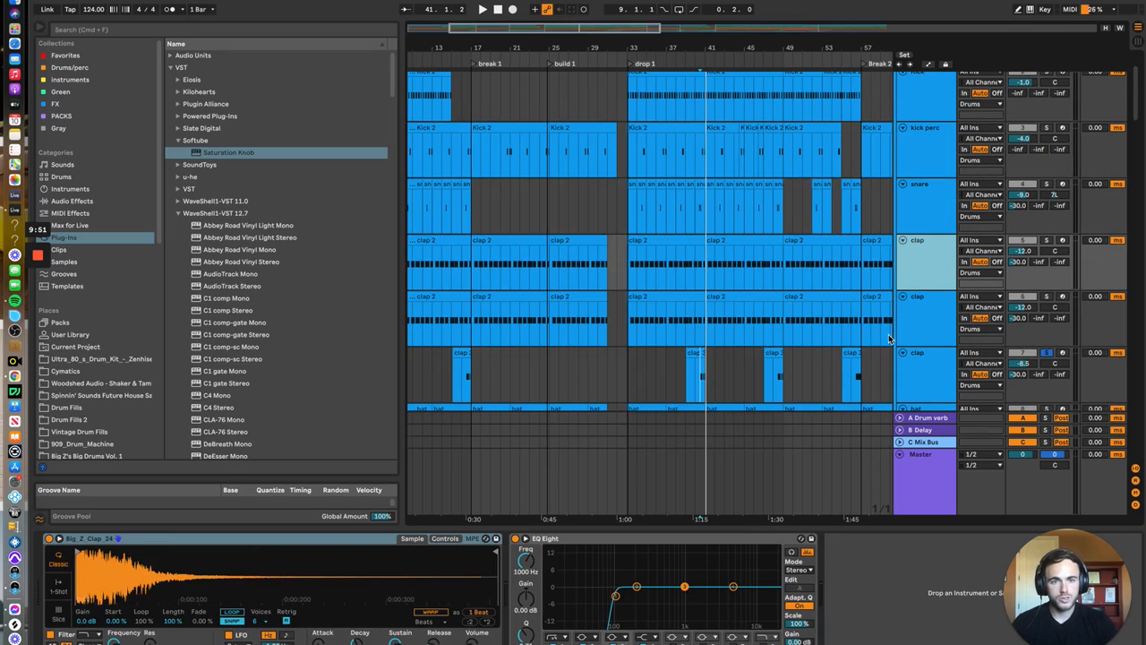
scroll(913, 326, down, 1)
click(917, 326)
click(927, 380)
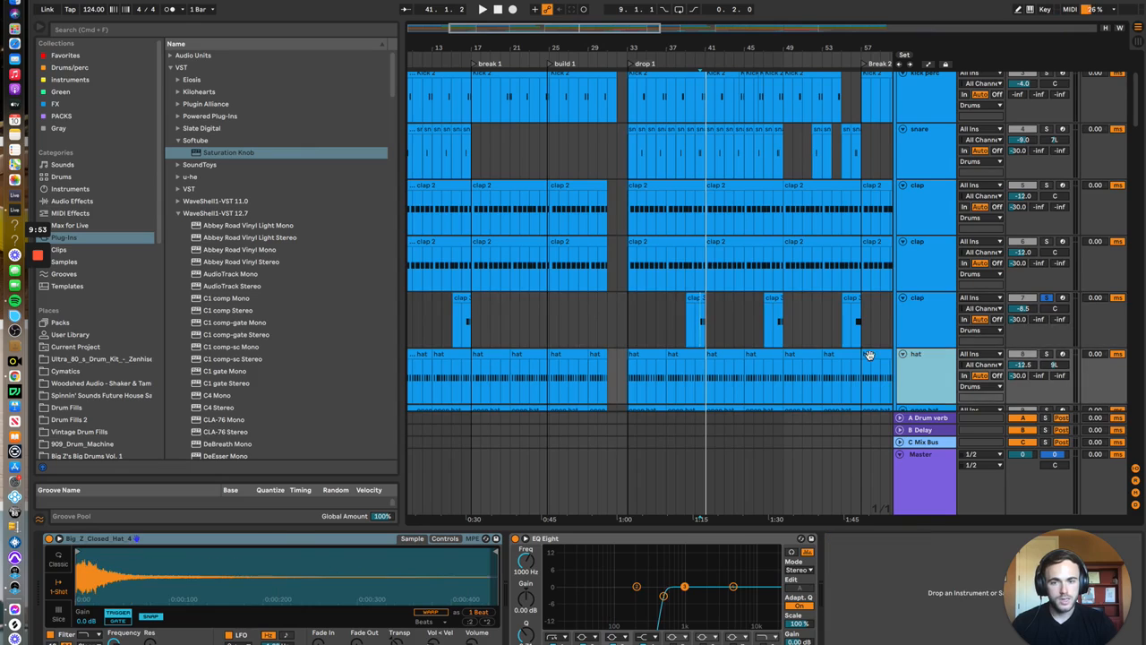
Examine the EQ Eight low-cut filters on the open hat, shaker and remaining percussion tracks
scroll(868, 356, down, 1)
scroll(922, 340, down, 1)
click(924, 309)
scroll(927, 352, down, 1)
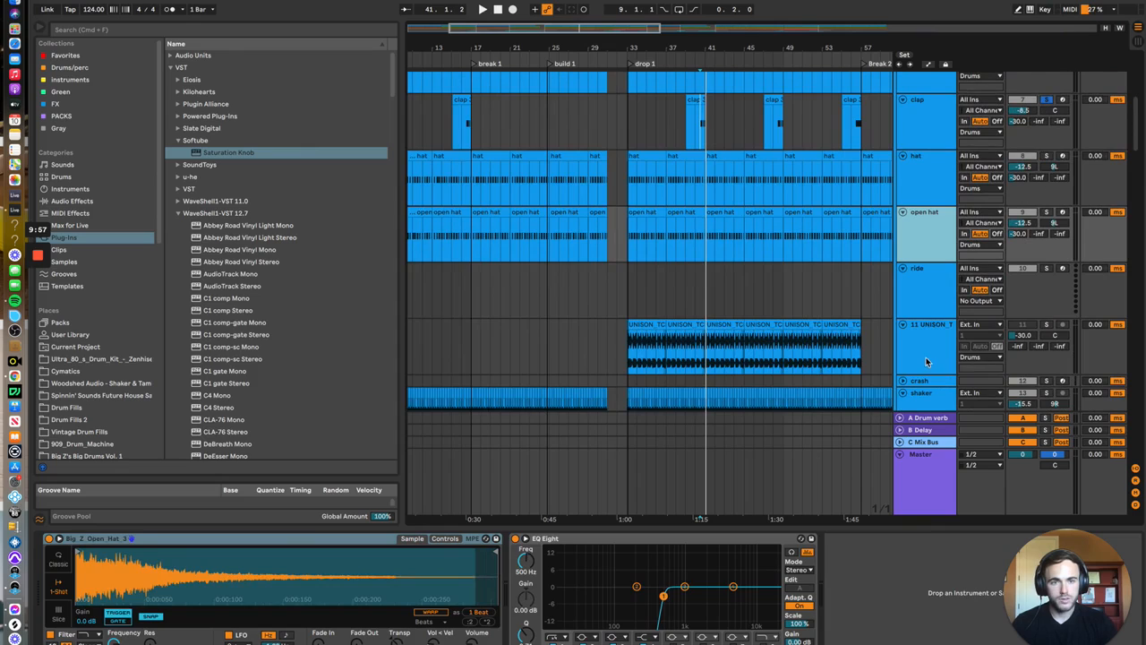
click(926, 351)
scroll(926, 358, down, 1)
click(926, 367)
scroll(932, 358, down, 7)
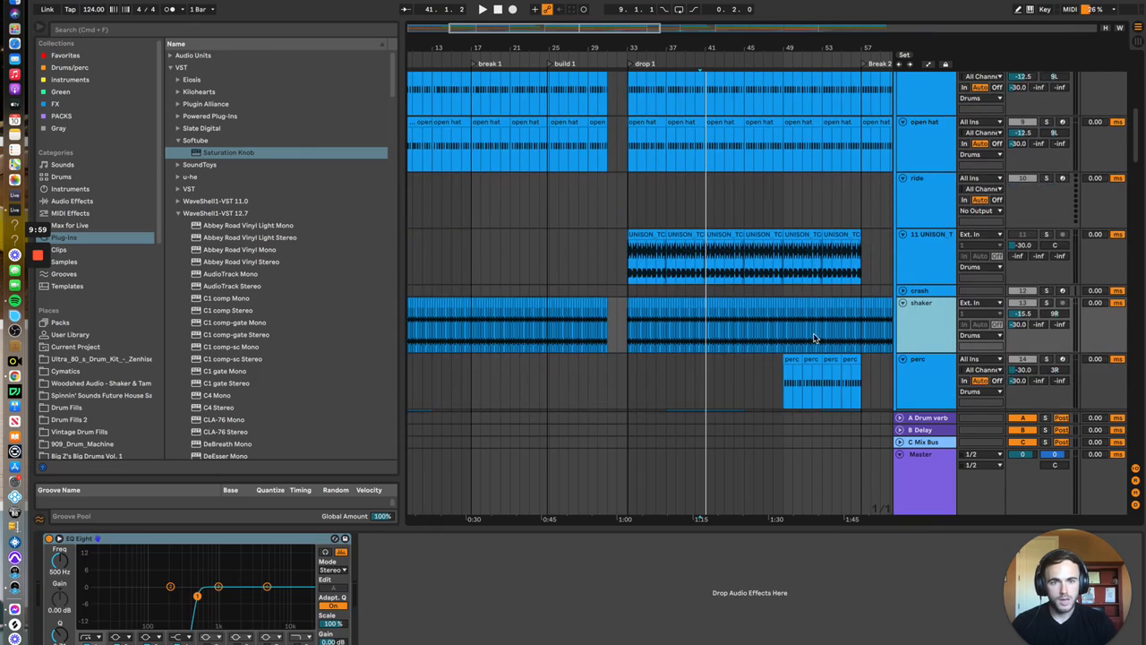
scroll(931, 295, down, 5)
click(927, 345)
scroll(922, 345, down, 6)
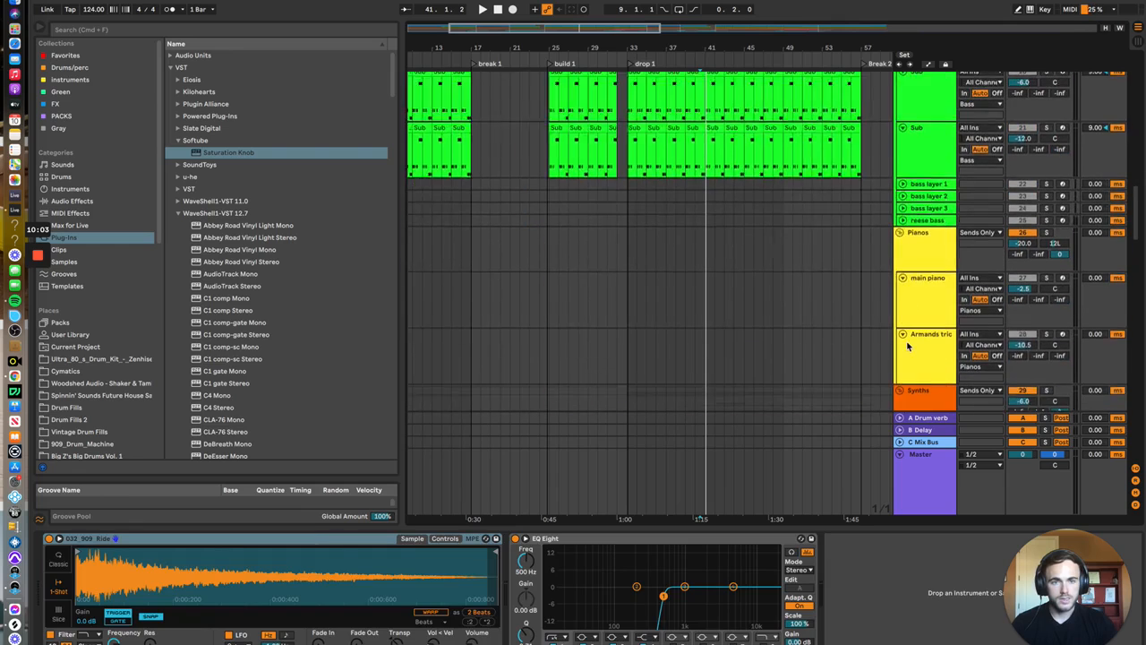
Examine the EQ Eight low-cut filters on the synth tracks, including Kontakt, the vox chops and 39 RU_SFR
click(907, 346)
scroll(907, 347, down, 3)
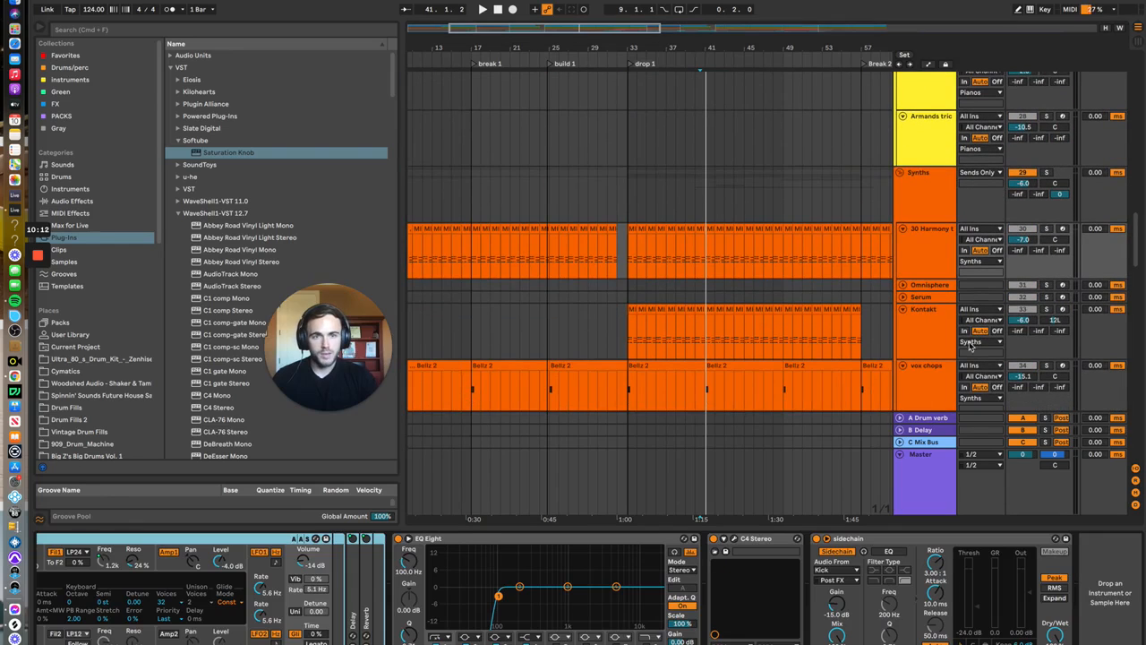
click(936, 337)
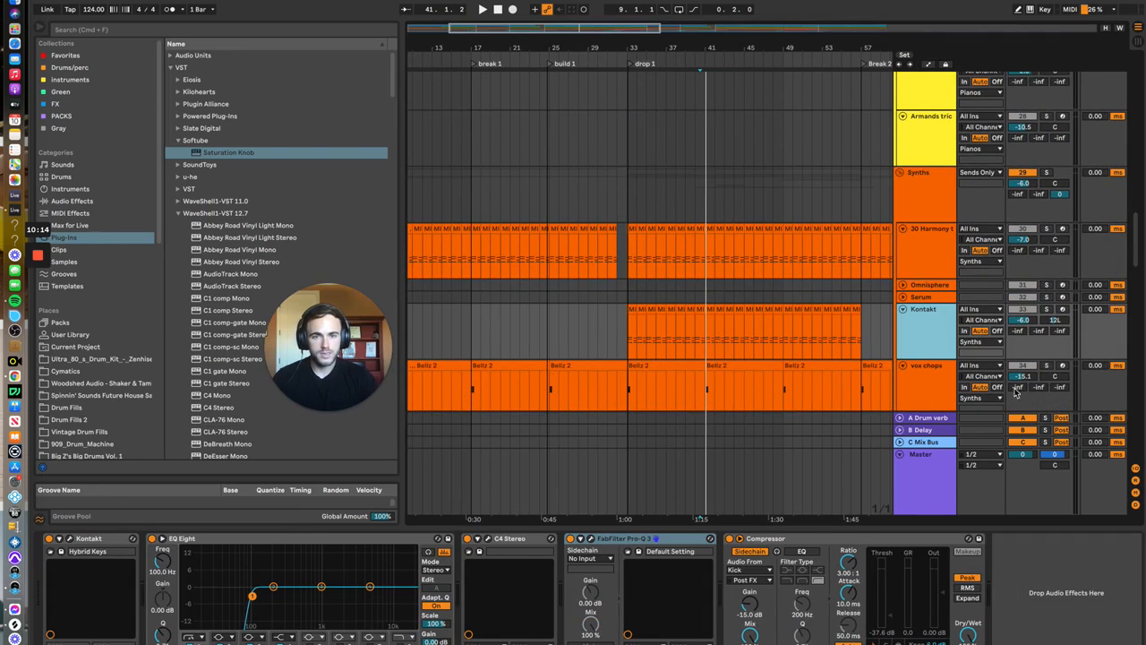
click(941, 388)
scroll(752, 296, down, 5)
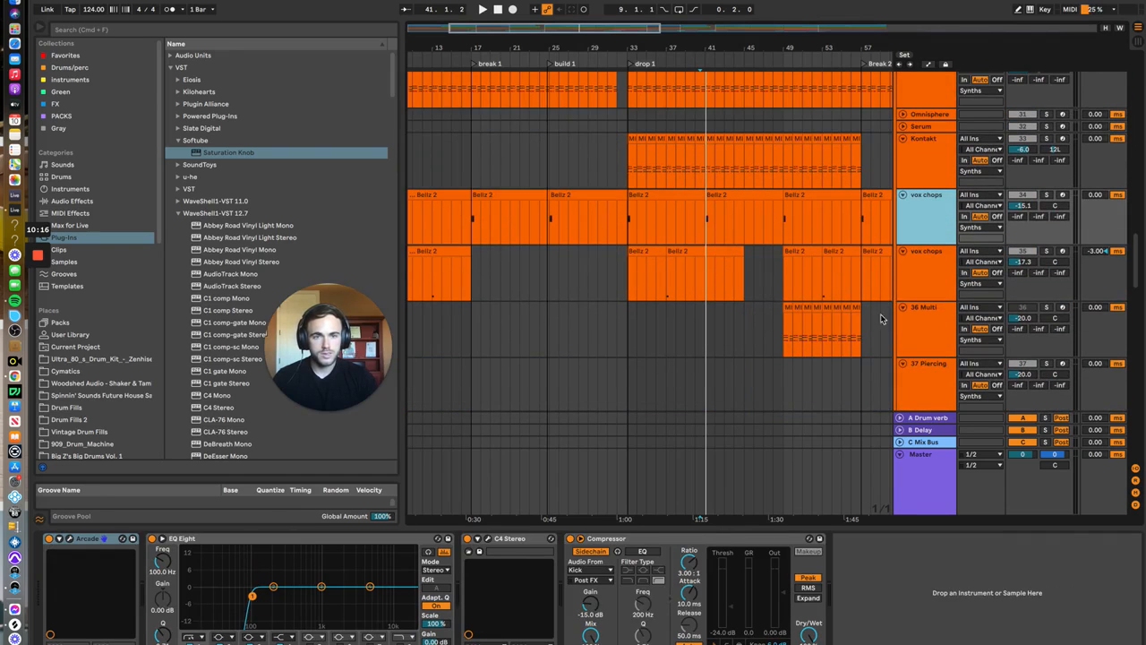
click(916, 273)
click(937, 331)
scroll(782, 369, down, 5)
click(795, 346)
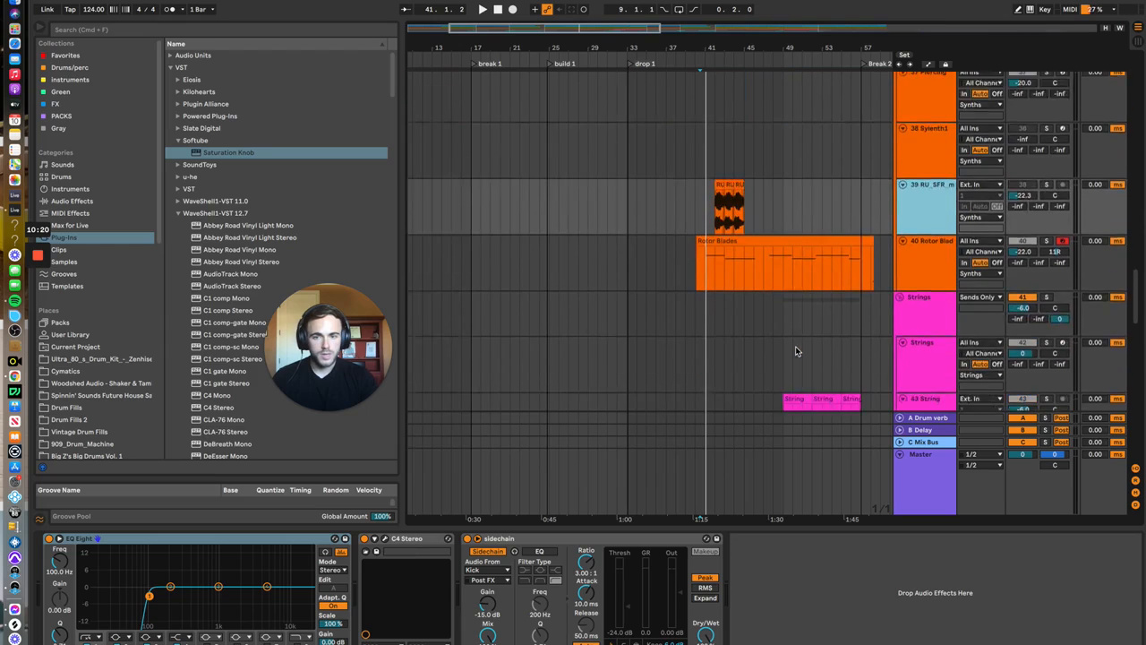
Select the FX group to examine the EQ Eight low-cut filter applied to all effects
scroll(897, 191, down, 5)
click(915, 315)
scroll(737, 319, down, 8)
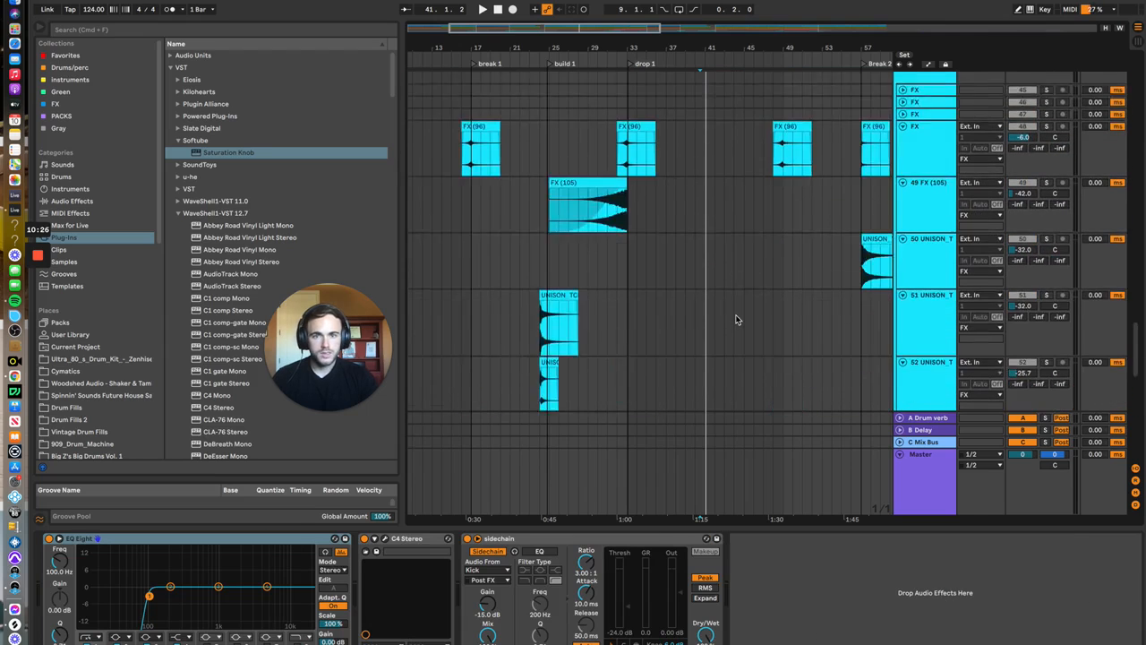
click(934, 158)
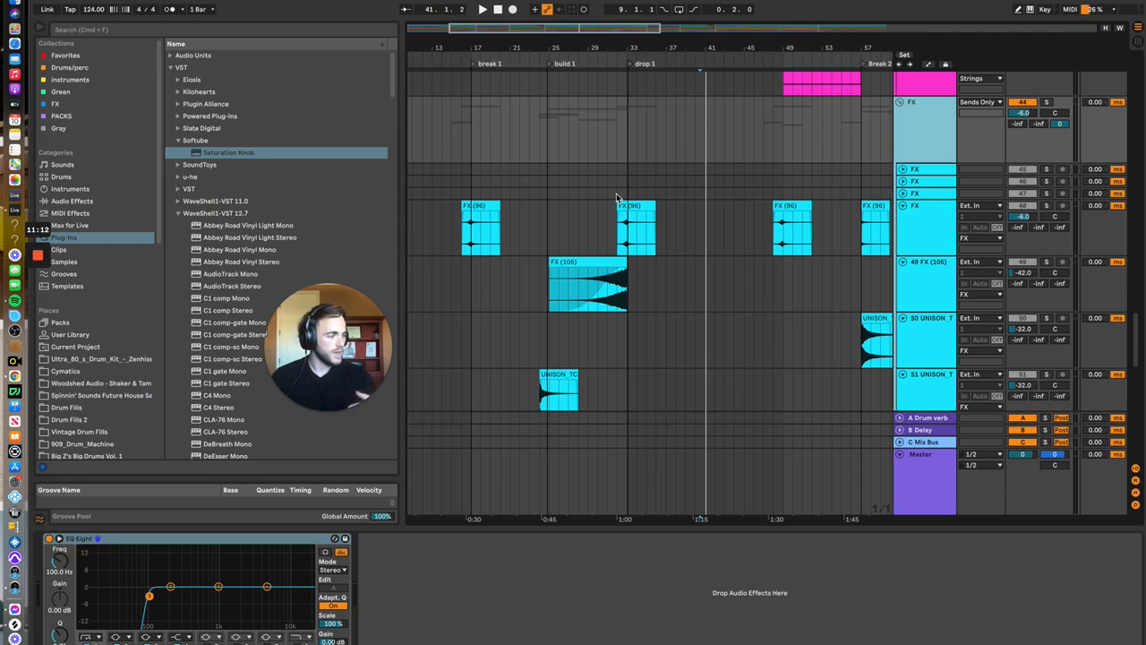
scroll(734, 389, up, 15)
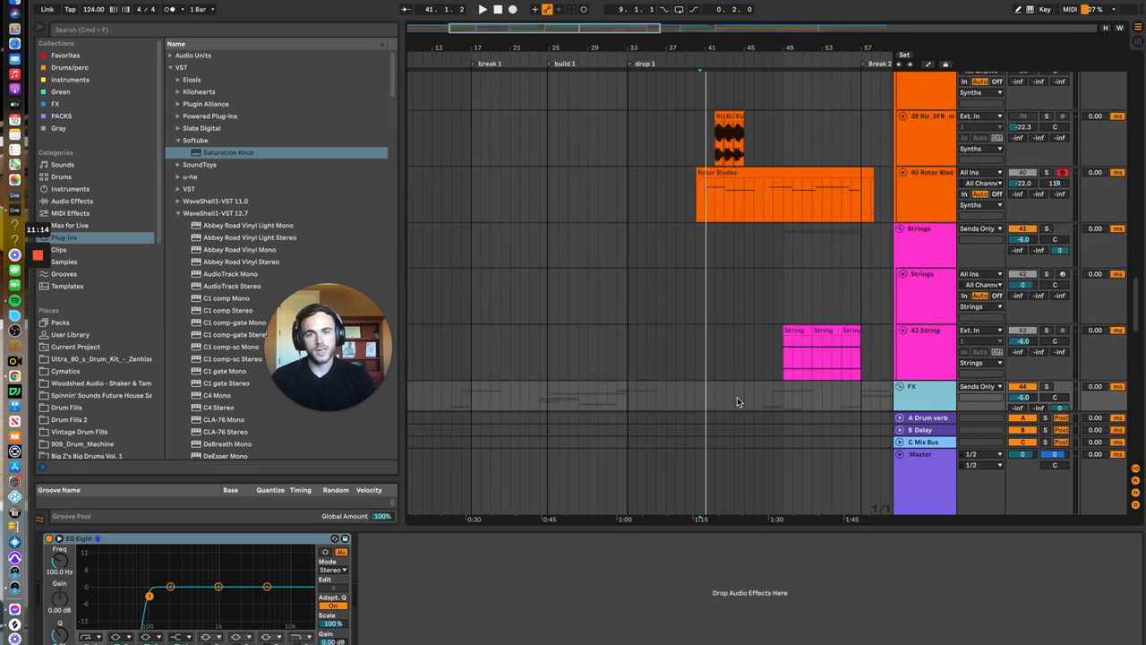
scroll(685, 212, down, 3)
scroll(781, 325, down, 12)
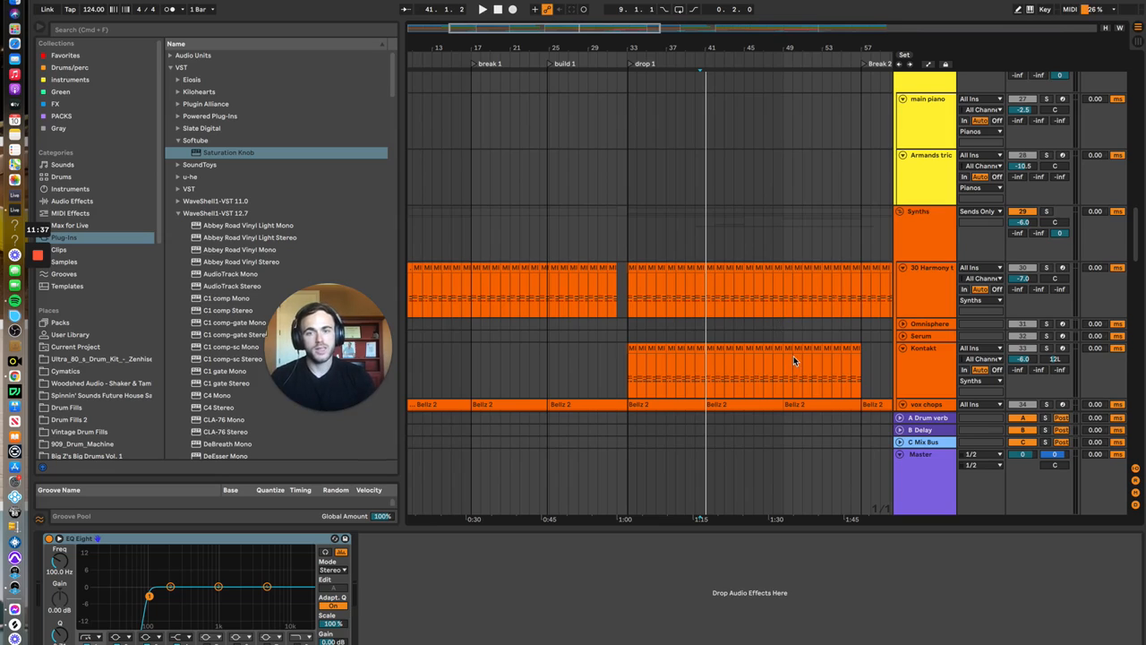
scroll(794, 355, down, 2)
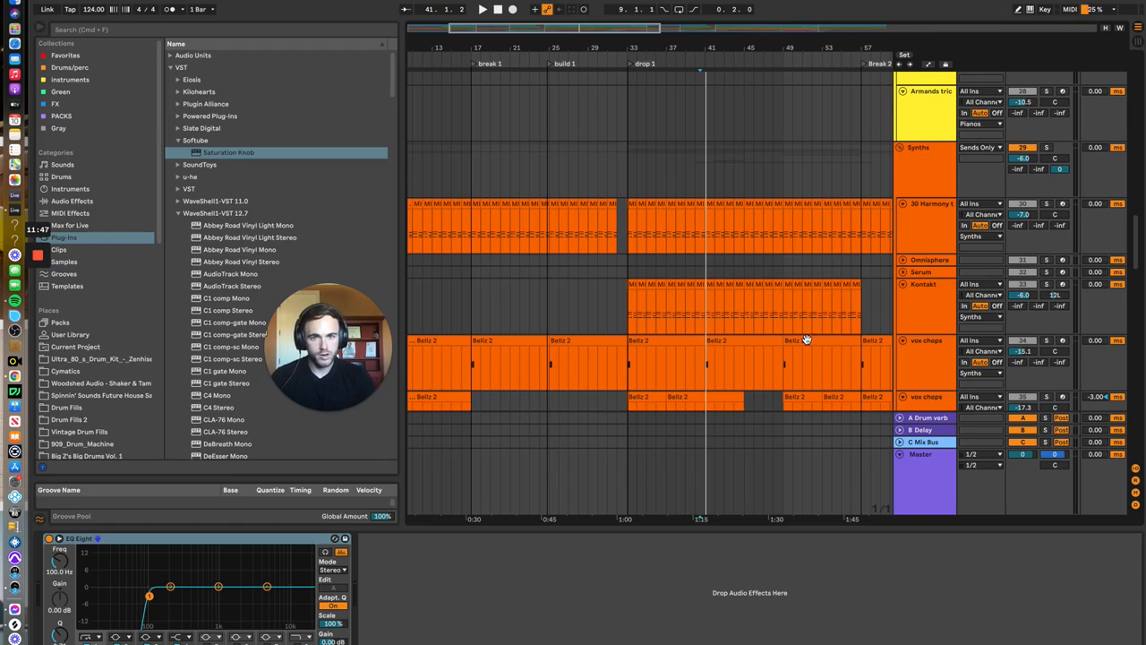
scroll(831, 331, down, 2)
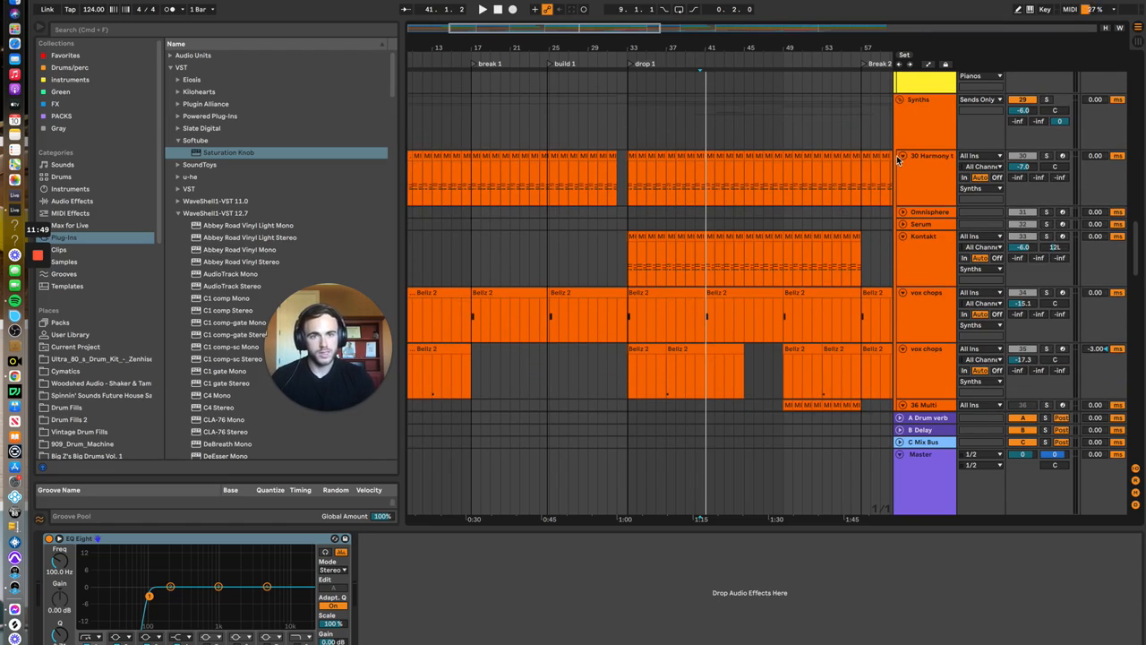
scroll(731, 339, down, 8)
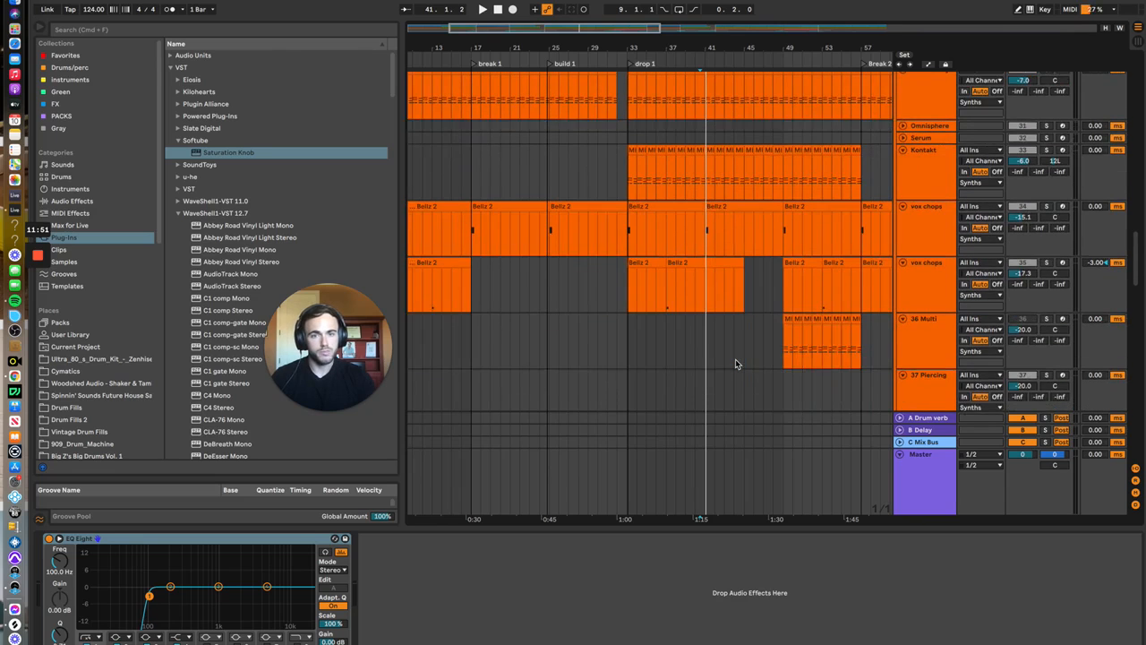
Open the Kick track's Pro-Q 3, solo the kick and play drop 1 from bar 41 to examine its low-frequency band
scroll(735, 362, up, 20)
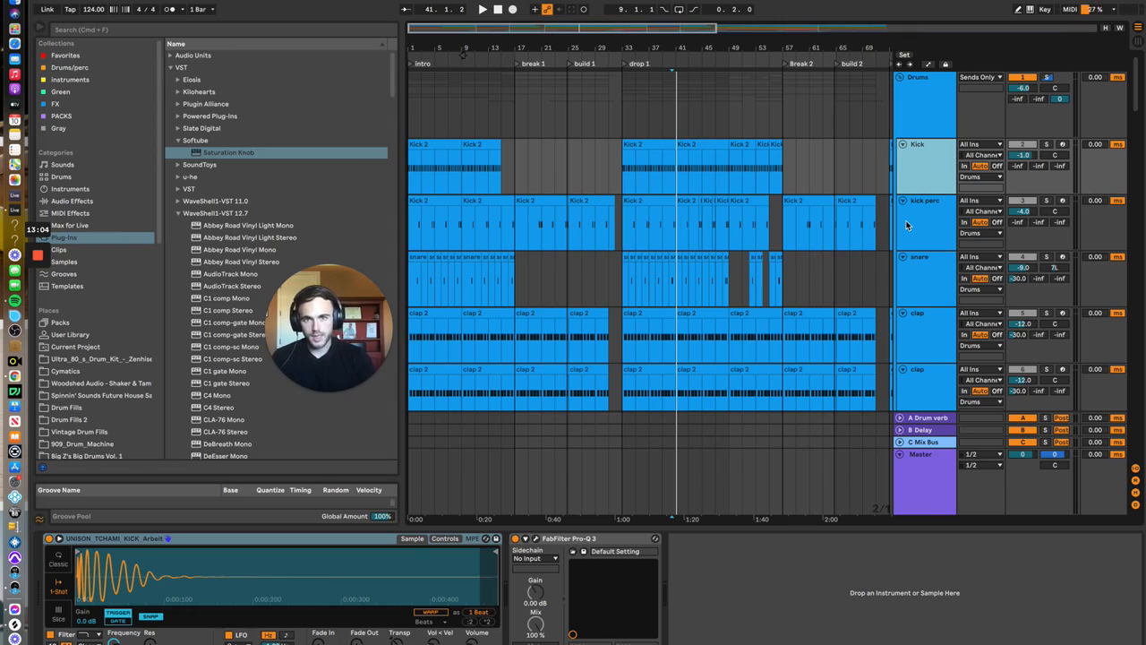
mouse_move(668, 25)
mouse_down()
mouse_move(669, 13)
mouse_move(676, 27)
mouse_up()
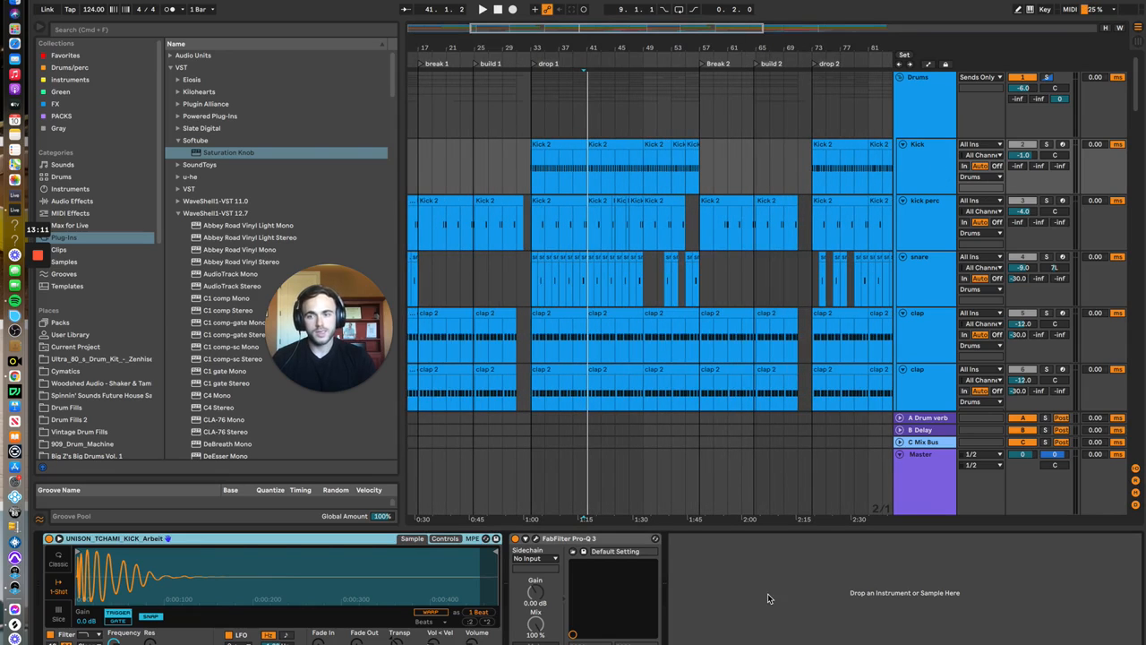
click(537, 540)
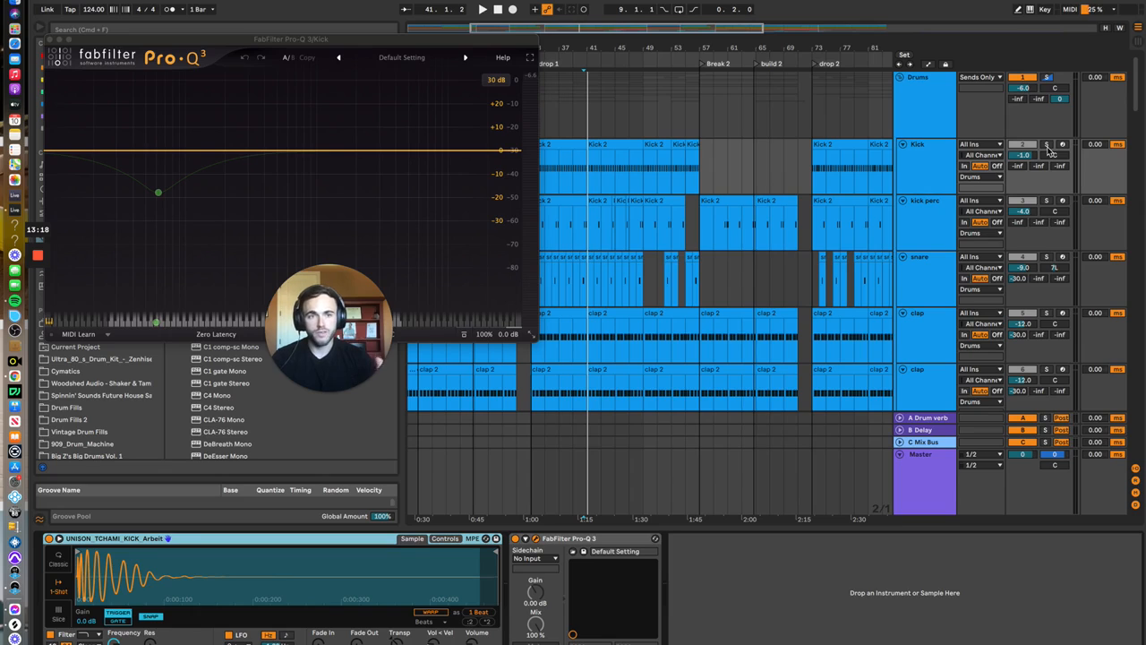
click(1047, 145)
key(space)
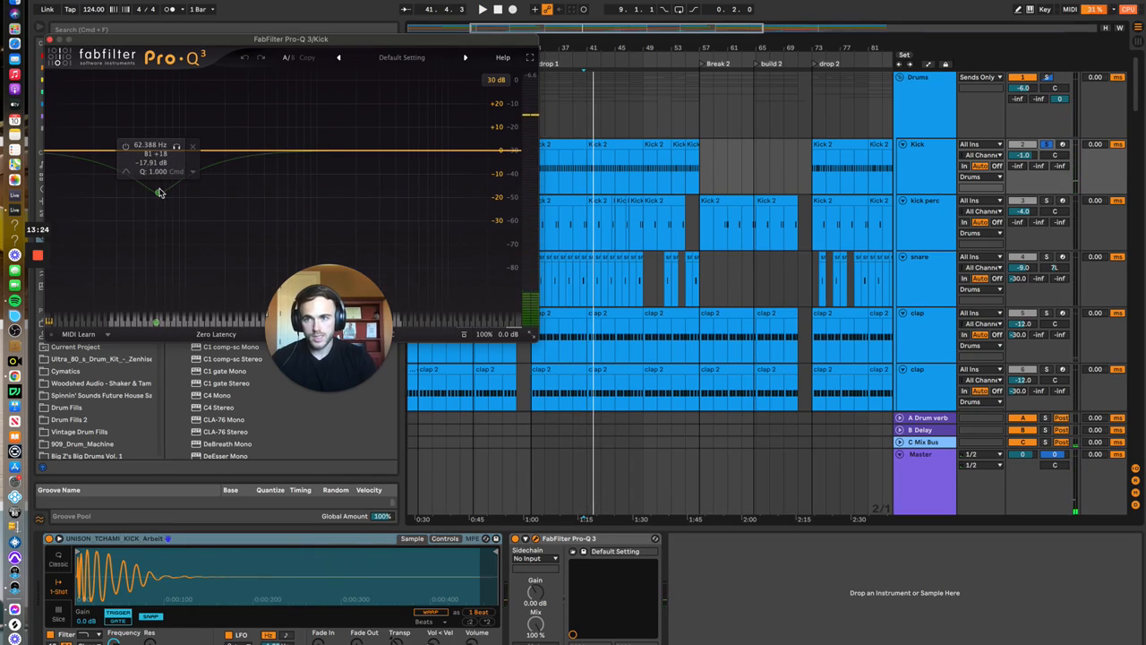
key(space)
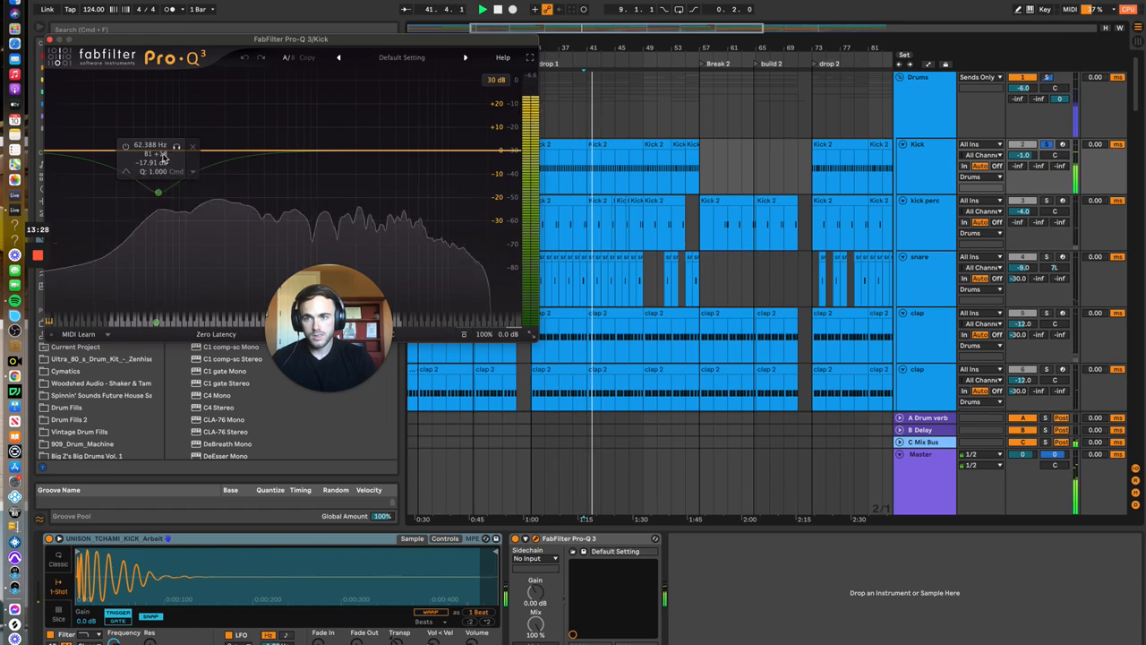
key(space)
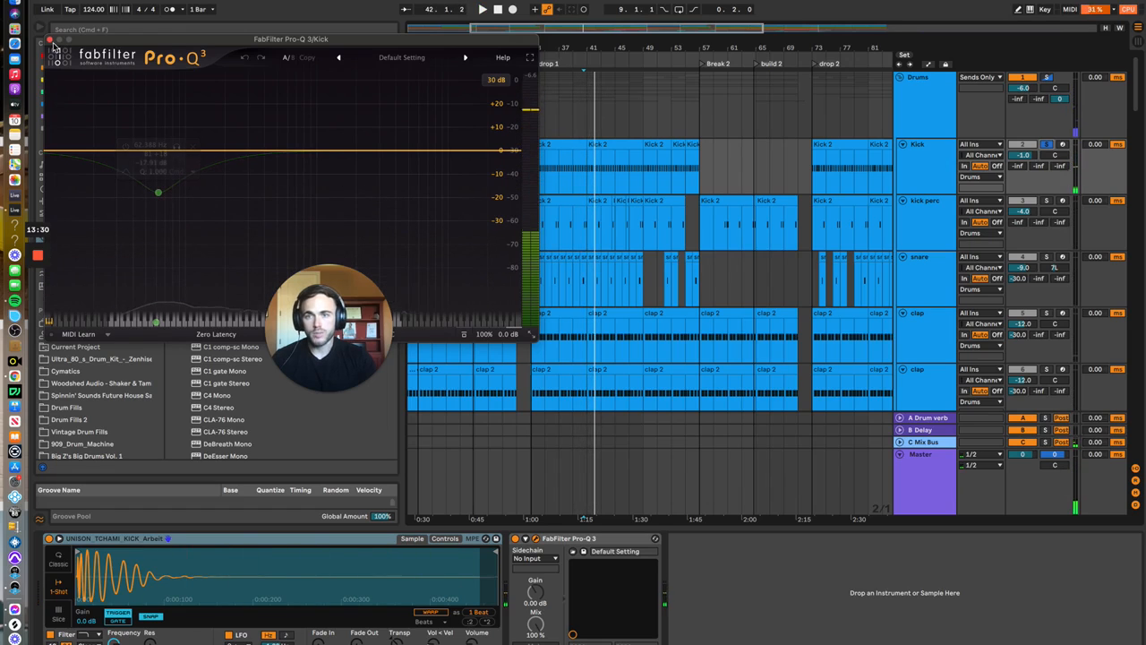
click(49, 40)
Open the Bass group's Pro-Q 3 to examine its low-frequency bands
scroll(672, 351, down, 5)
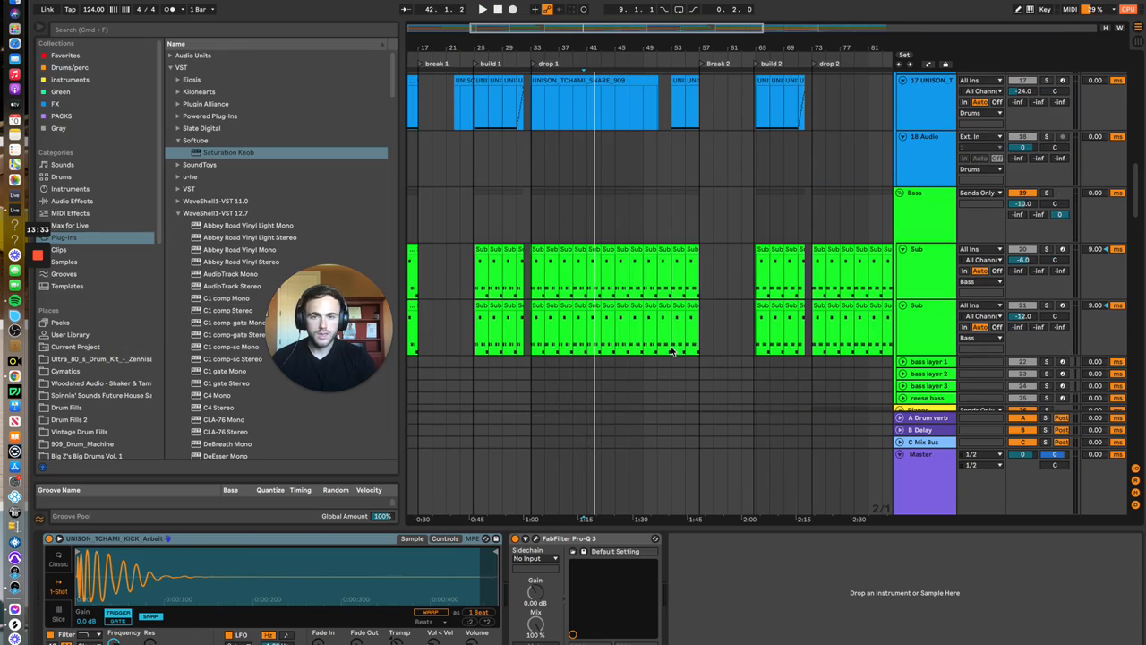
click(907, 222)
click(70, 538)
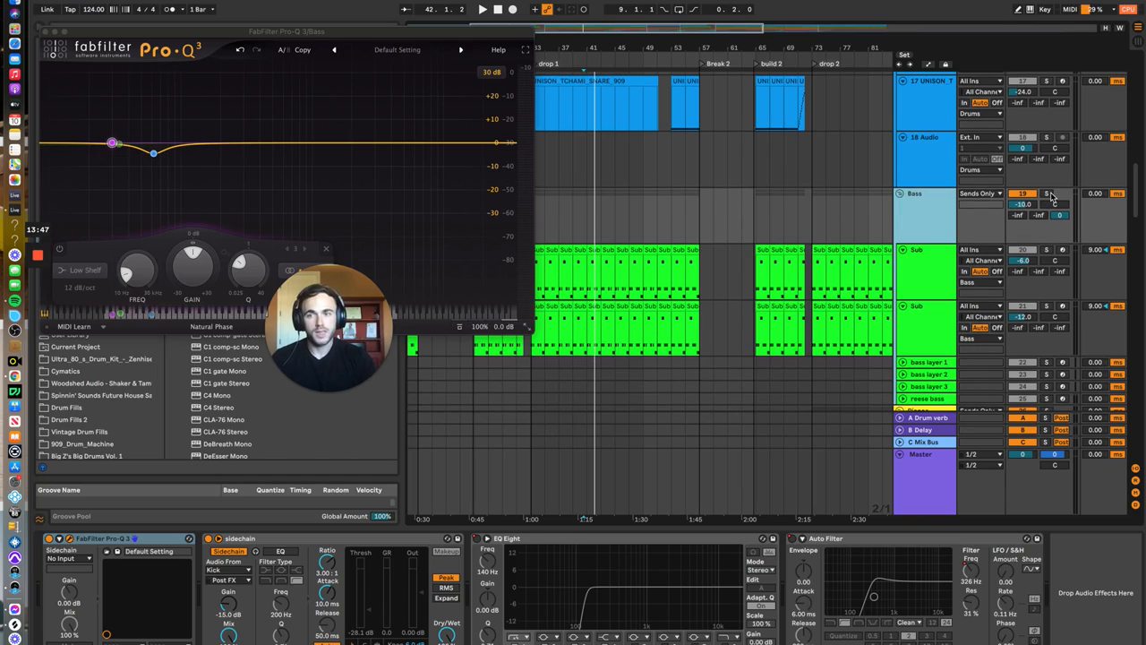
mouse_move(157, 154)
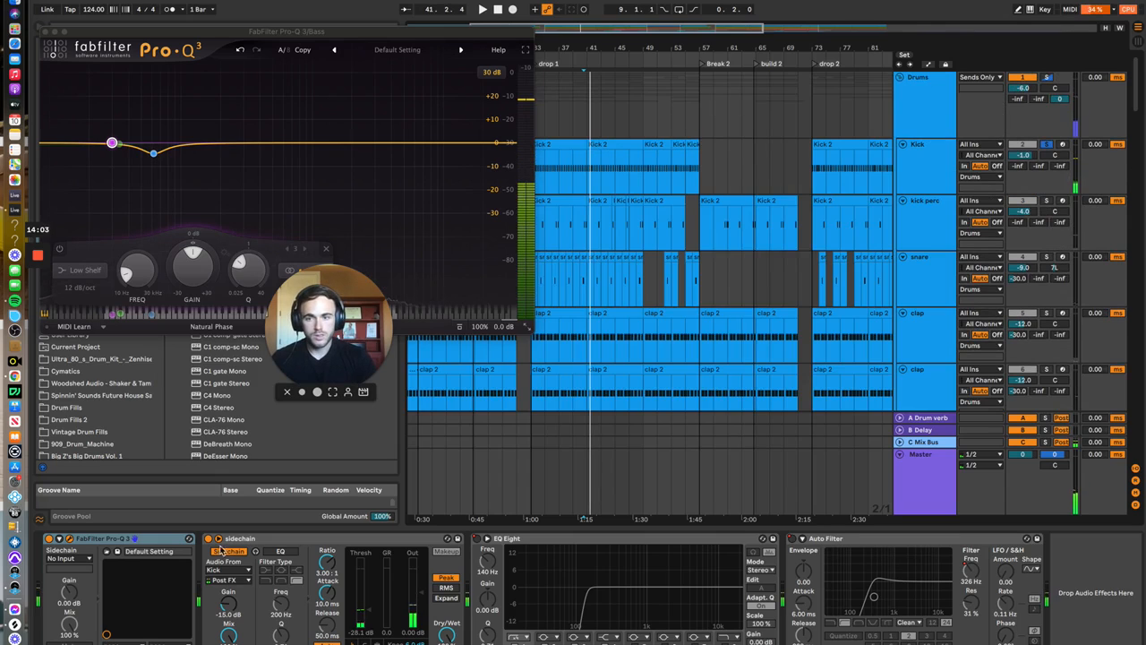
Play drop 1 from bar 41 with the Bass group's Pro-Q 3 bypassed to audition the kick and bass together
key(space)
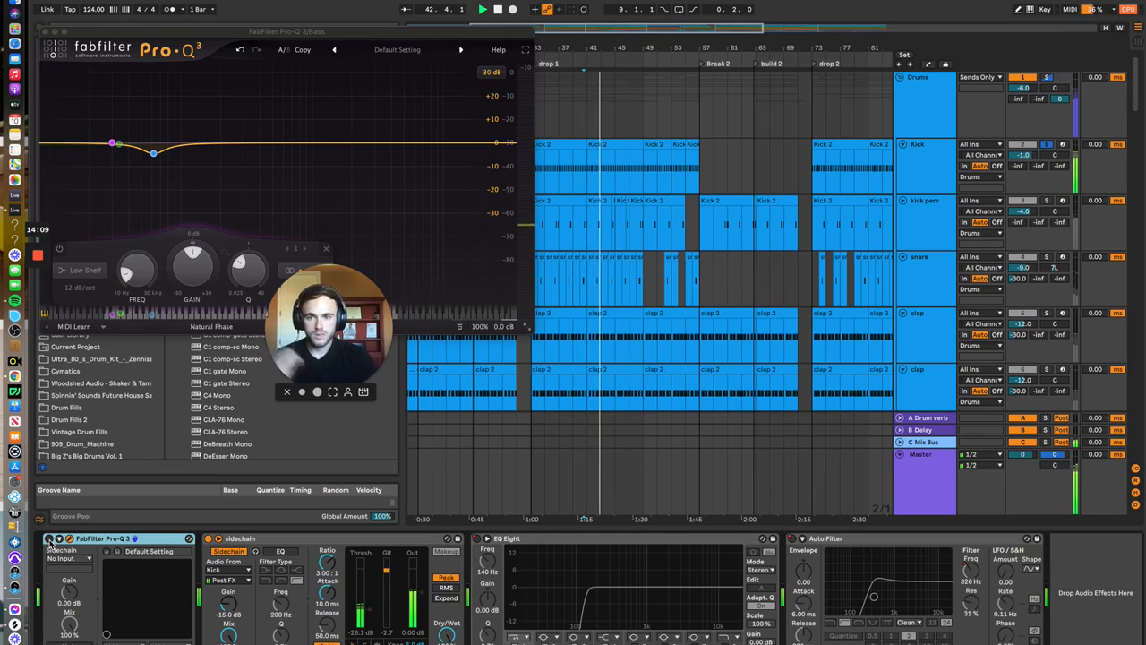
key(space)
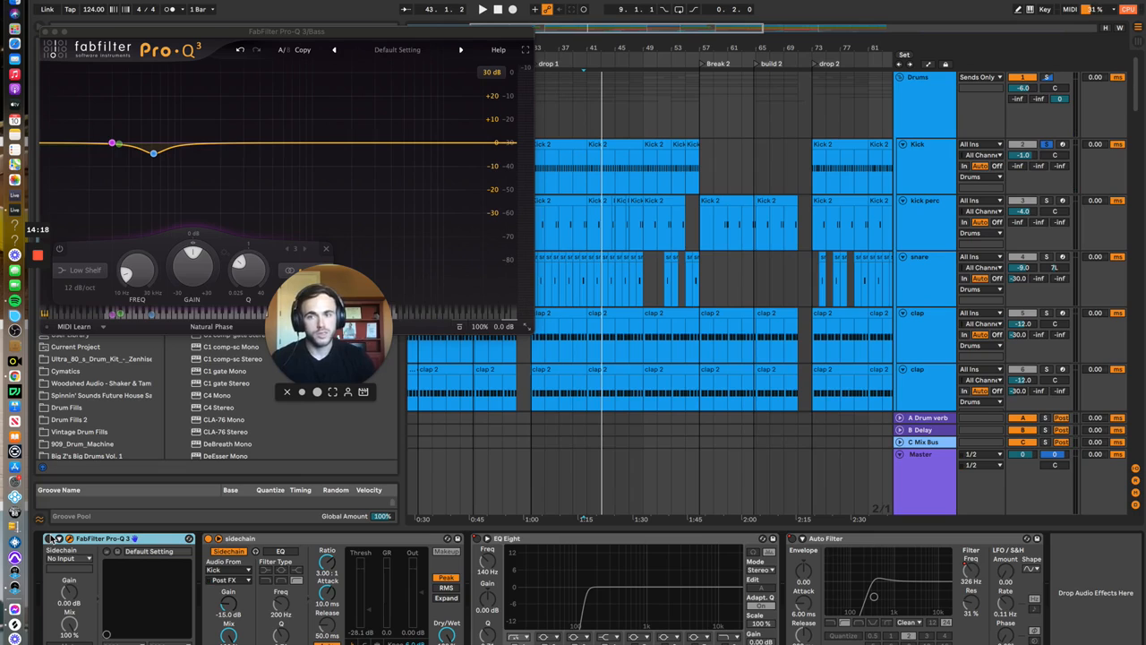
key(space)
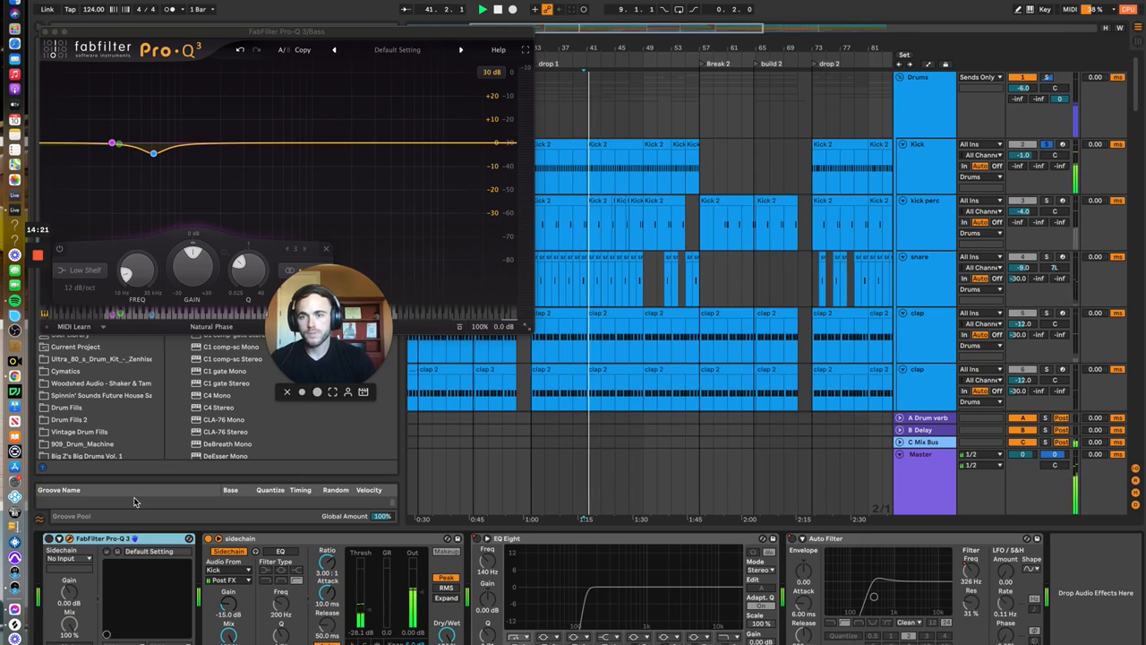
key(super+alt+p)
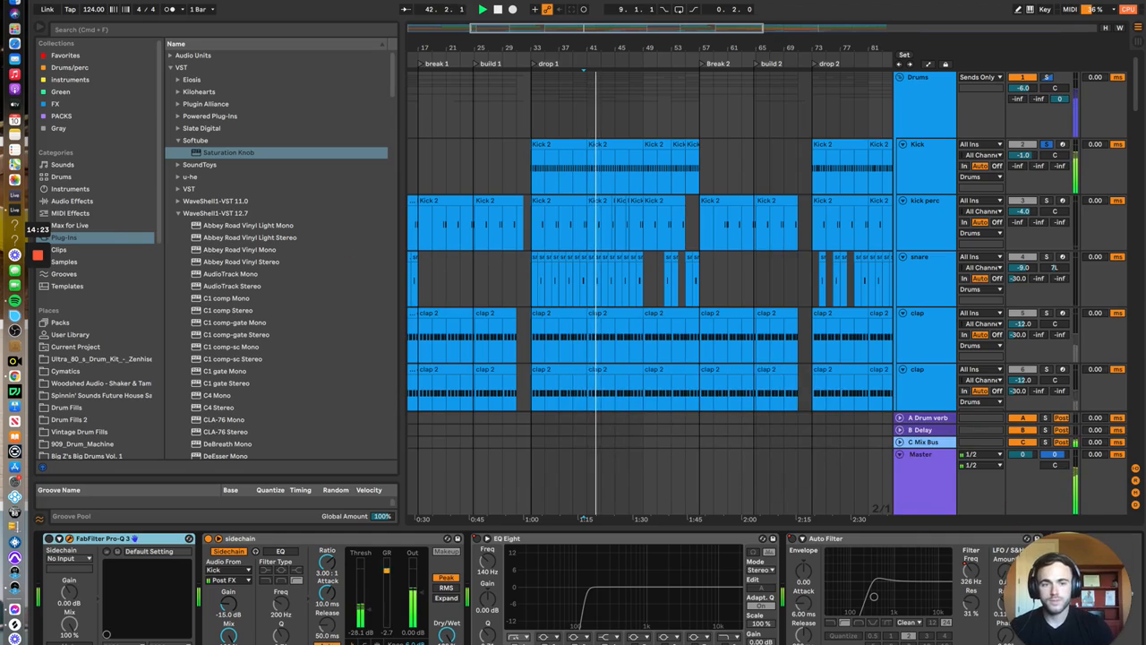
click(68, 538)
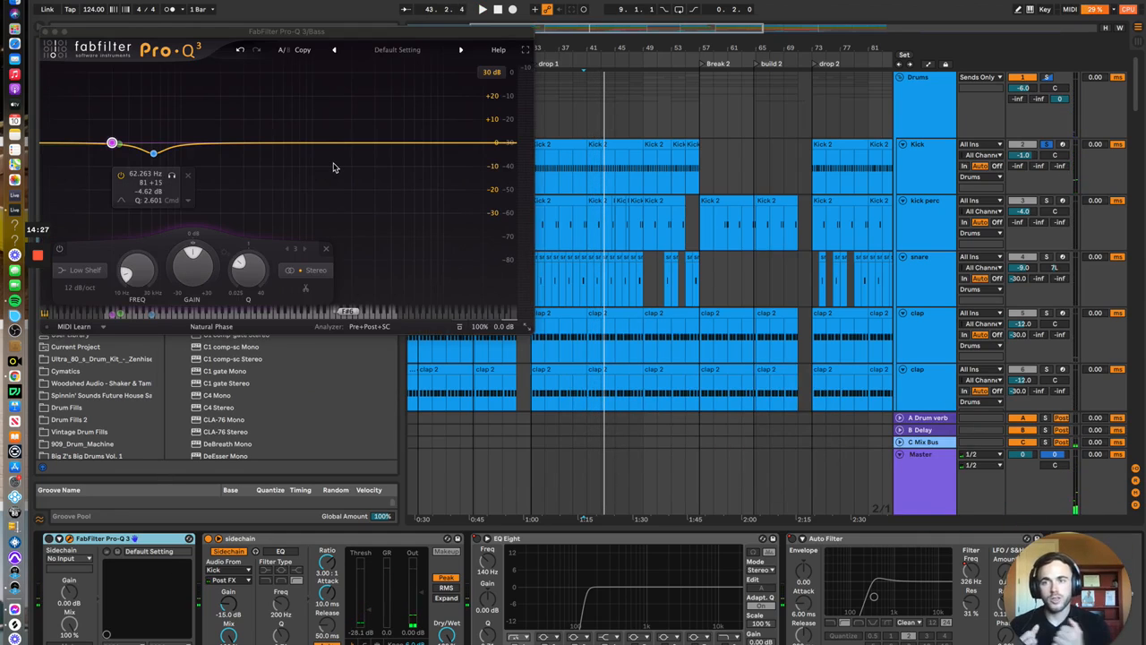
Re-enable the Bass group's Pro-Q 3, replay drop 1 to compare the low end, and close the plug-in window
click(47, 538)
click(47, 539)
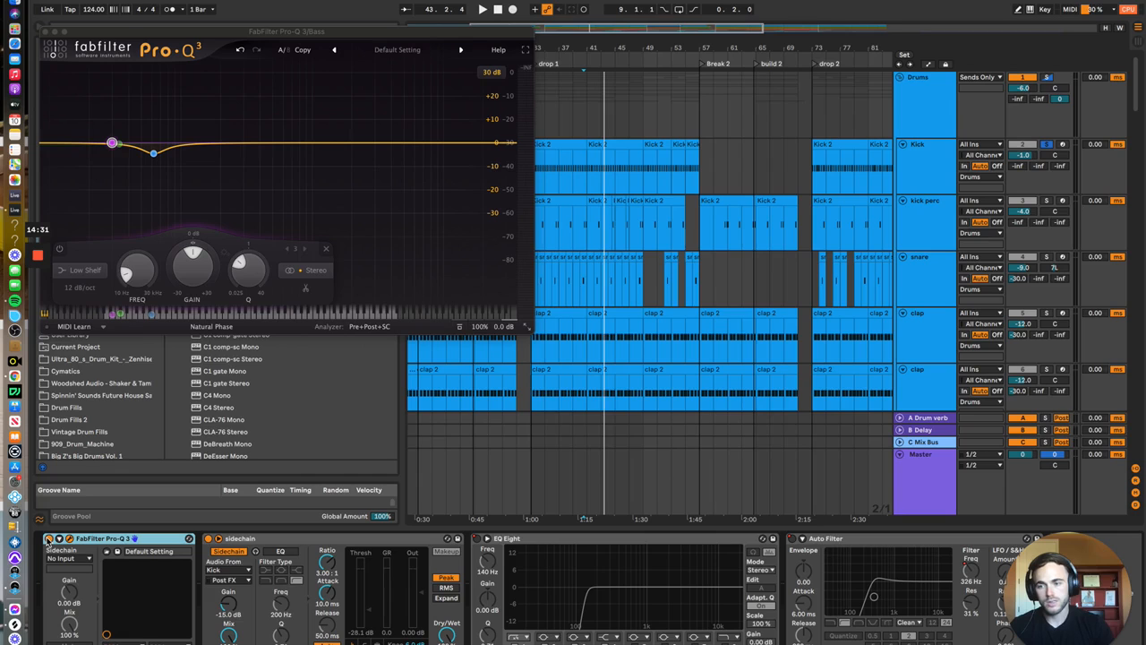
key(space)
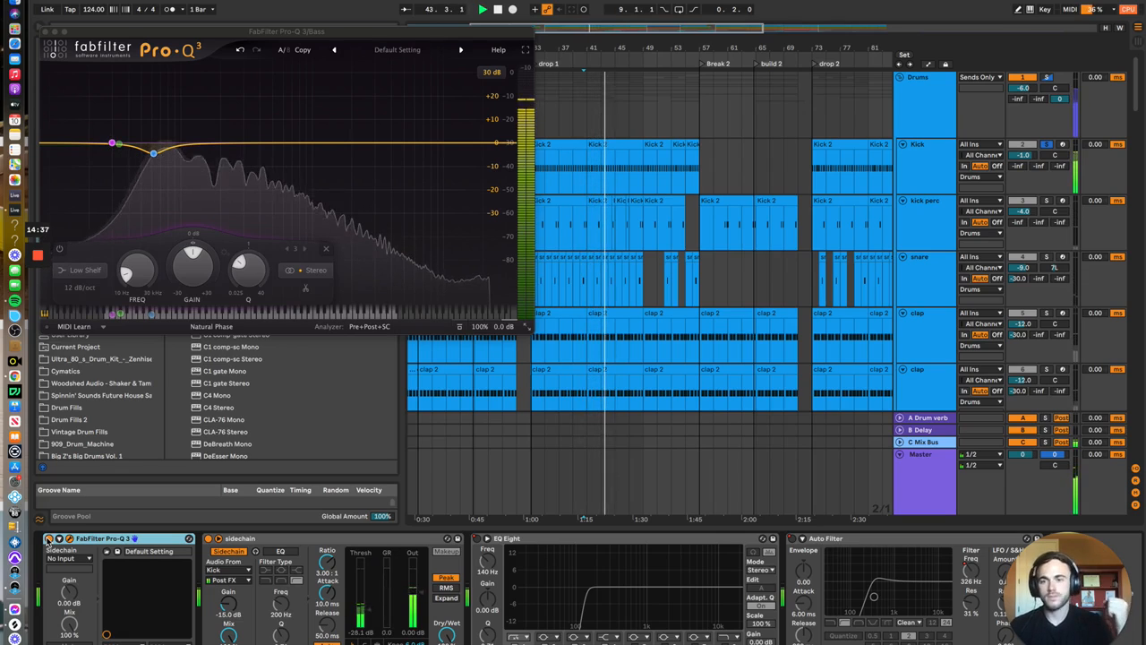
key(space)
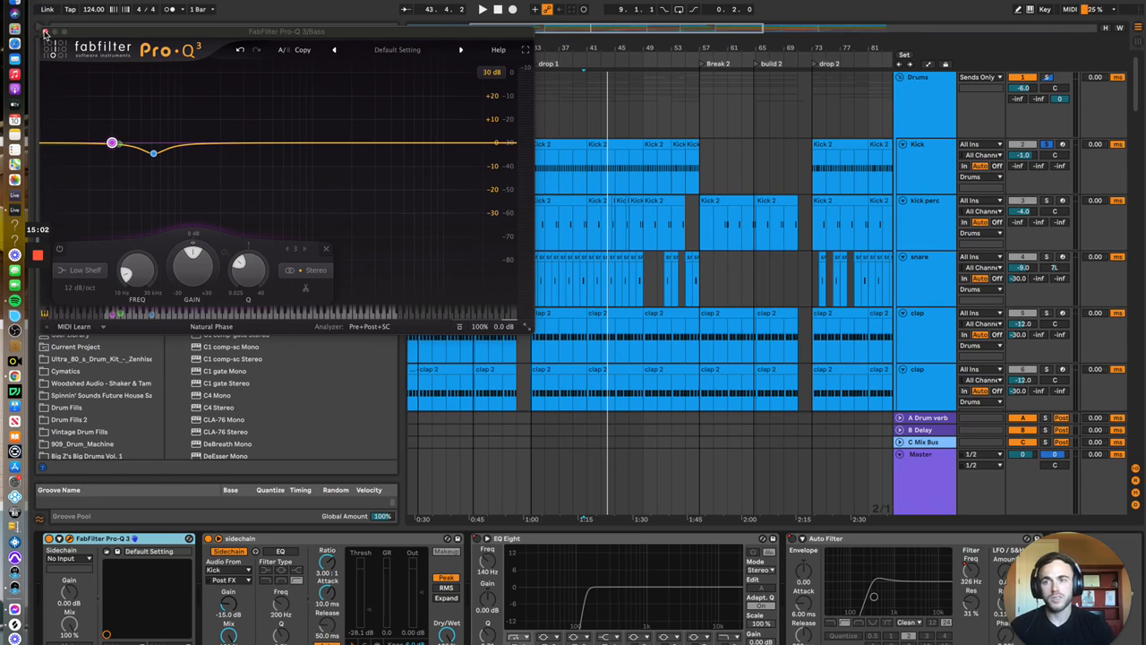
click(45, 33)
Select and solo track 59, the MORE THAN JUST A LOVE vocal
scroll(609, 231, down, 5)
scroll(680, 296, down, 15)
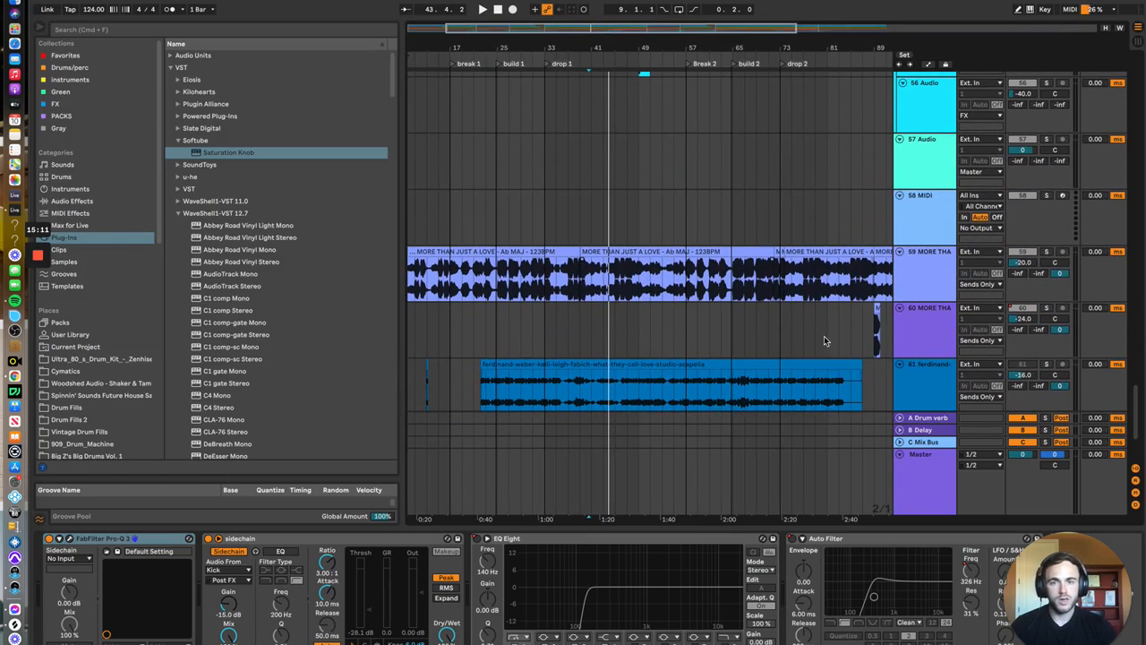
click(1054, 310)
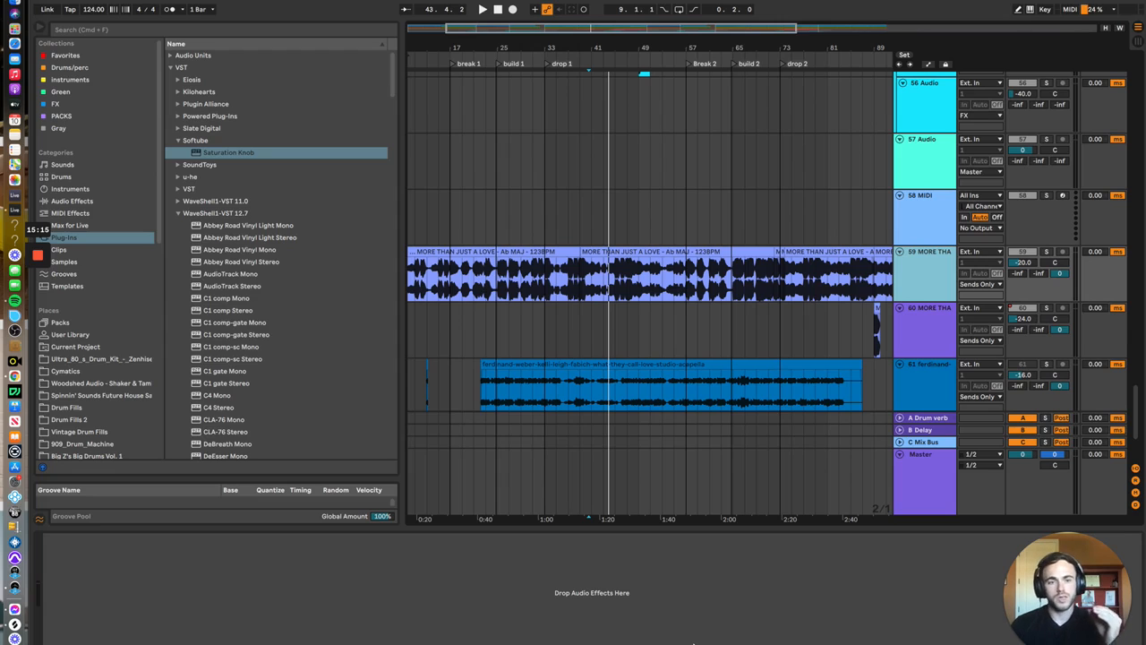
scroll(750, 346, up, 10)
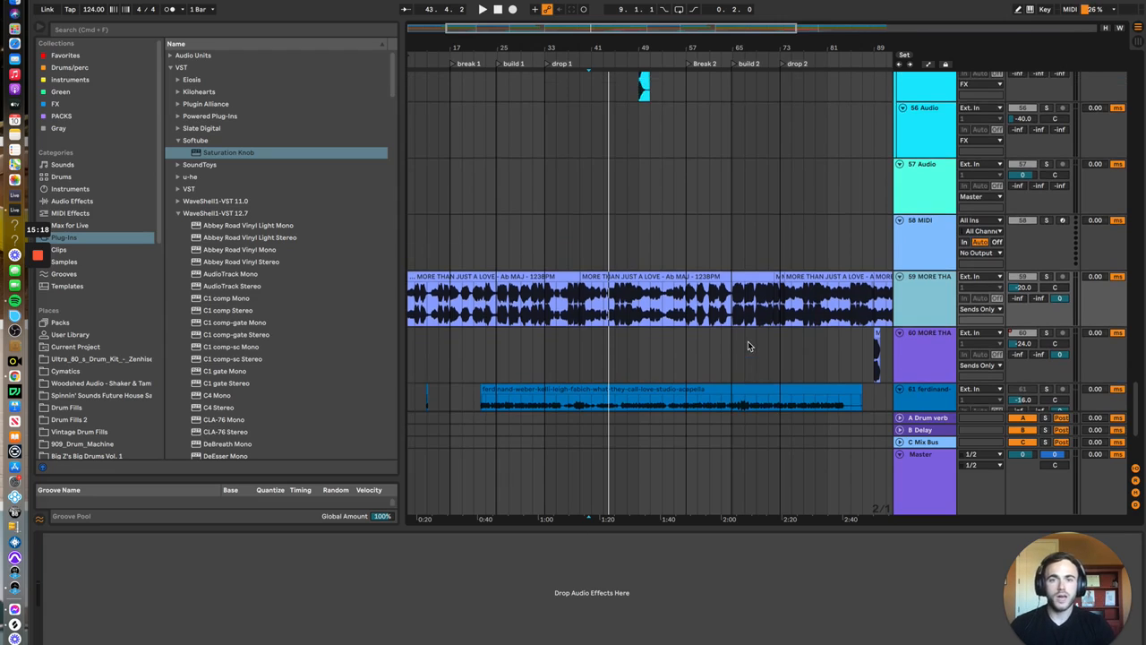
scroll(694, 349, down, 5)
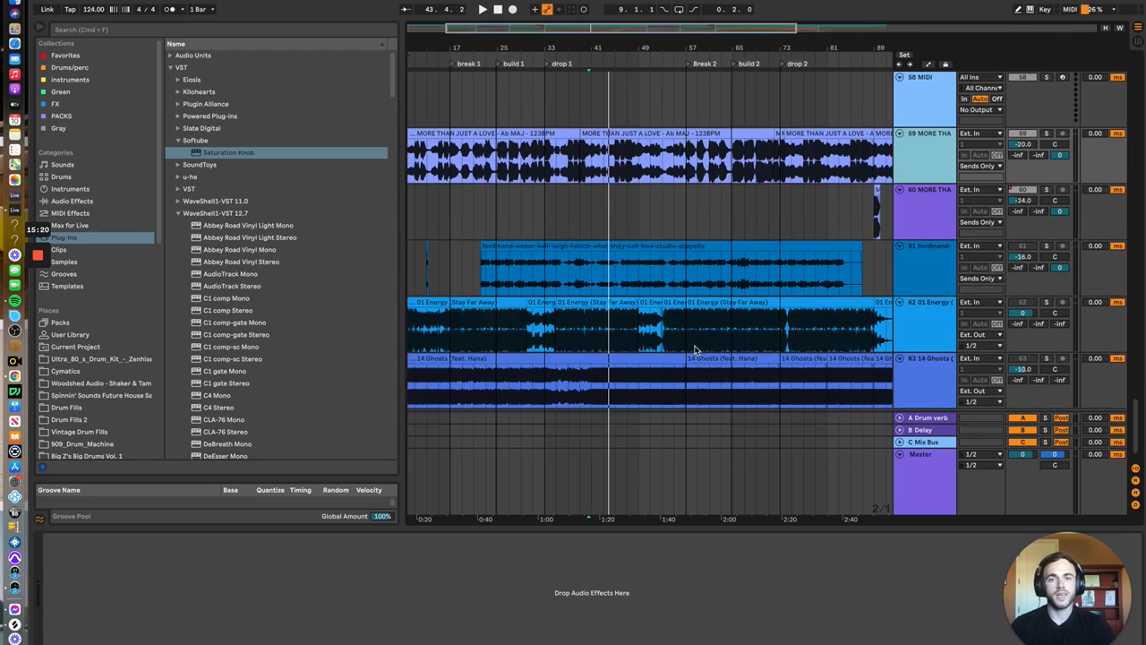
click(910, 150)
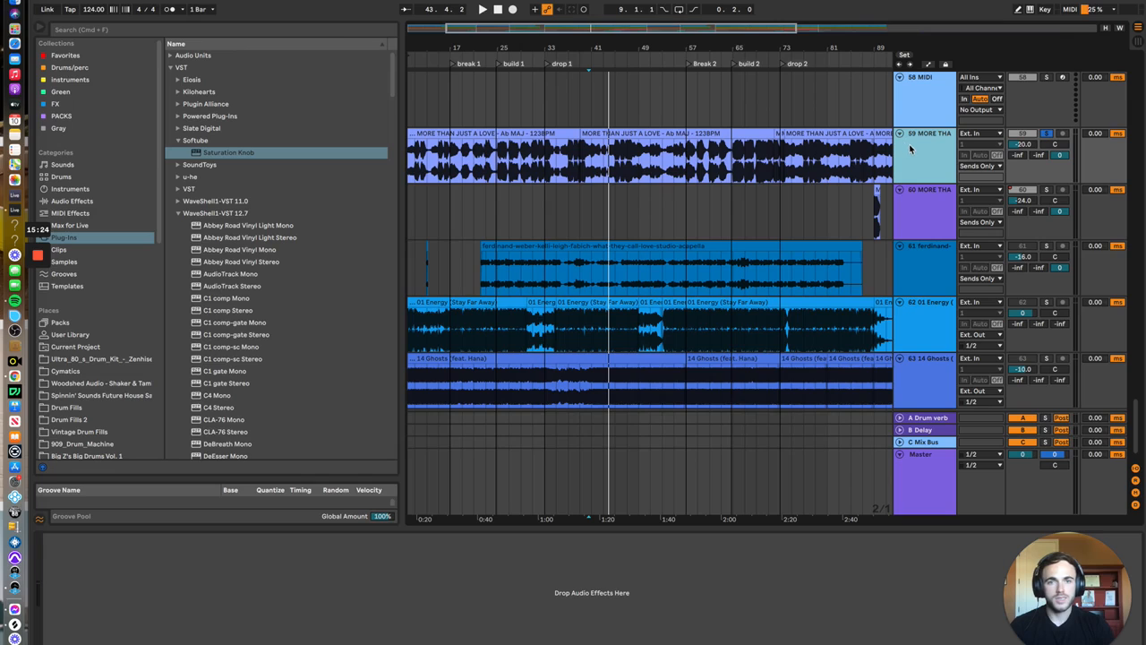
Search the plug-ins for "pro" and add FabFilter Pro-Q 3 to track 59, the MORE THAN JUST A LOVE vocal
click(338, 35)
text(pro)
key(Down)
key(Return)
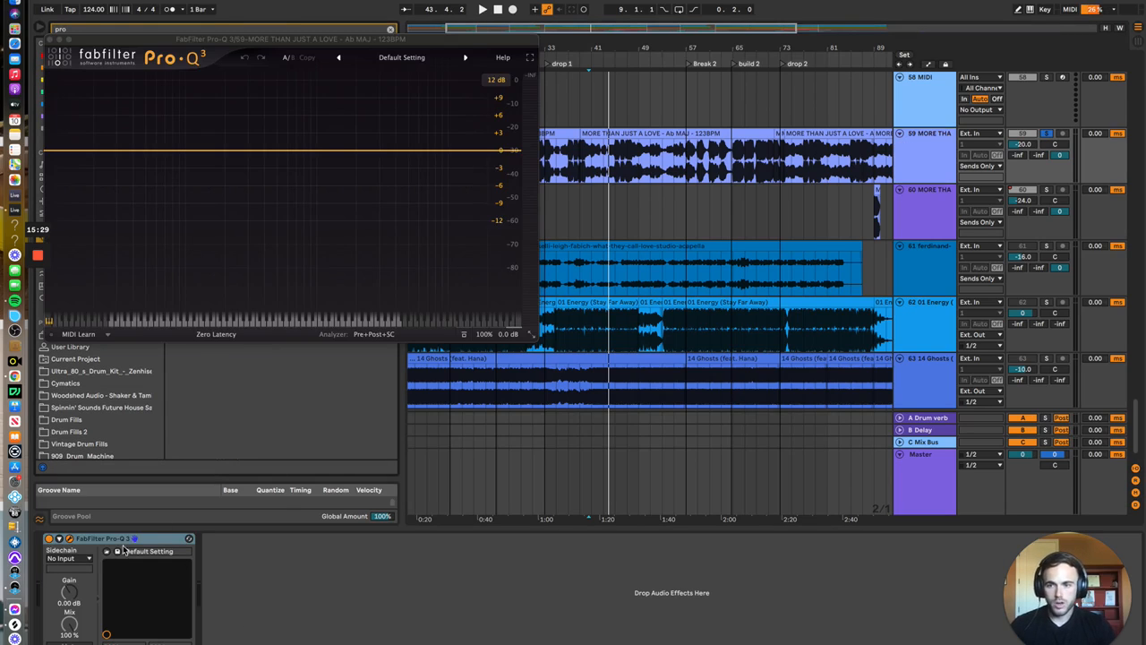
Play the vocal and sweep a bell boost of about 9.8 dB to around 2547 Hz in its Pro-Q 3
key(space)
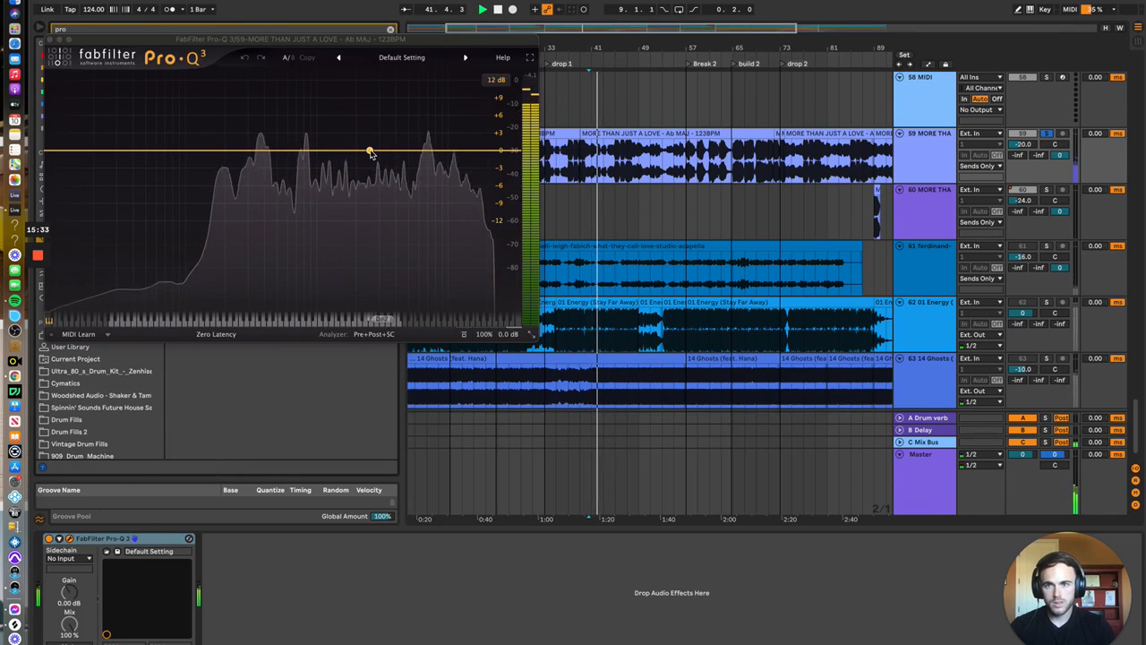
drag(366, 153, 366, 96)
key(space)
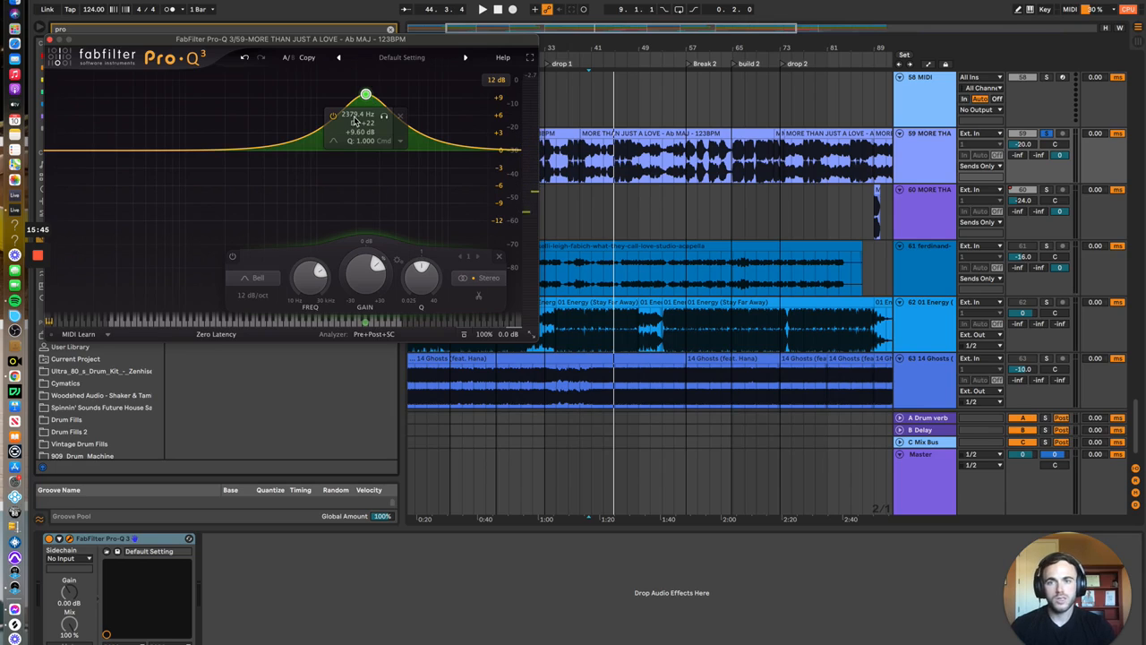
key(space)
mouse_move(367, 100)
mouse_down()
mouse_move(235, 90)
mouse_move(385, 90)
mouse_move(363, 97)
mouse_move(373, 98)
mouse_up()
key(space)
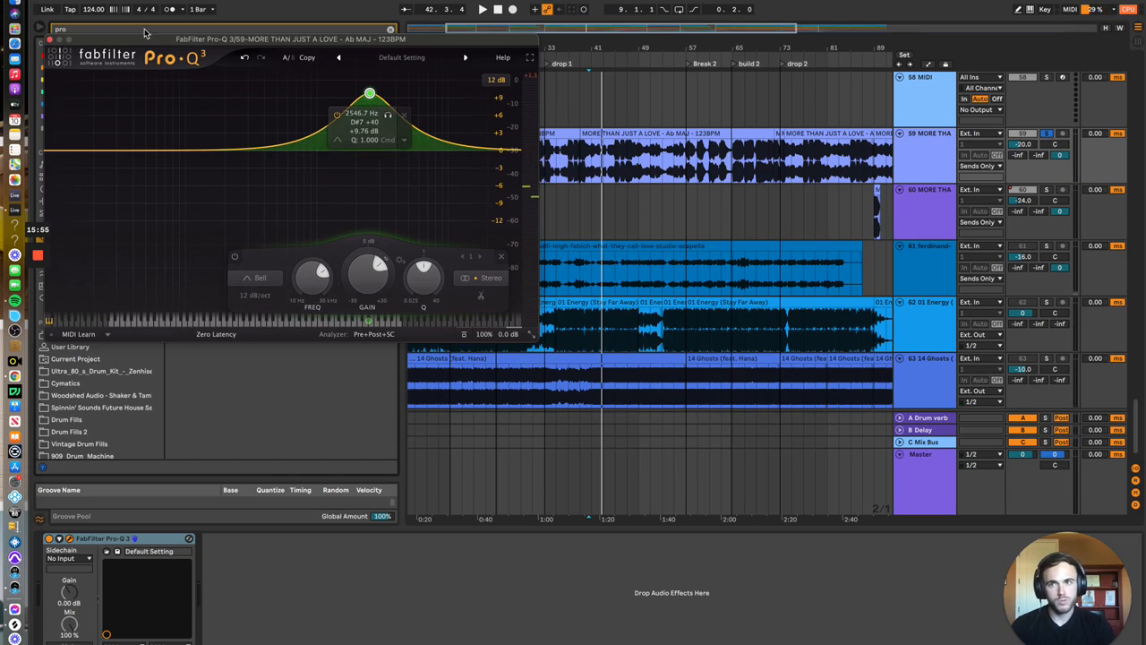
Close the vocal's Pro-Q 3 and delete it from track 59
click(51, 42)
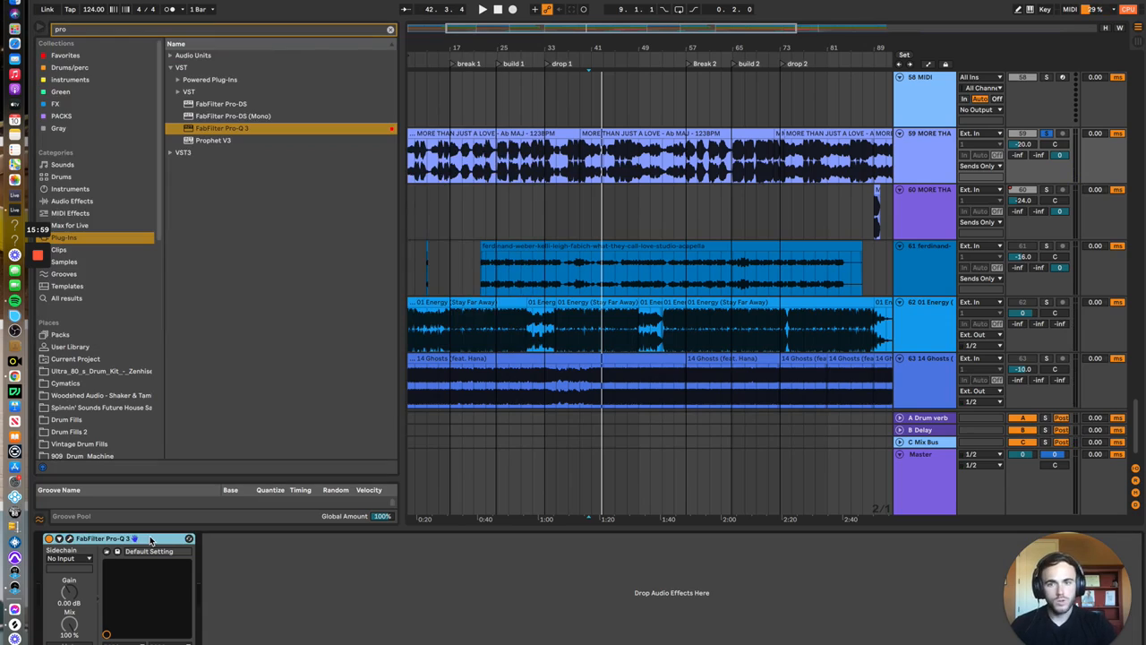
click(150, 538)
key(Delete)
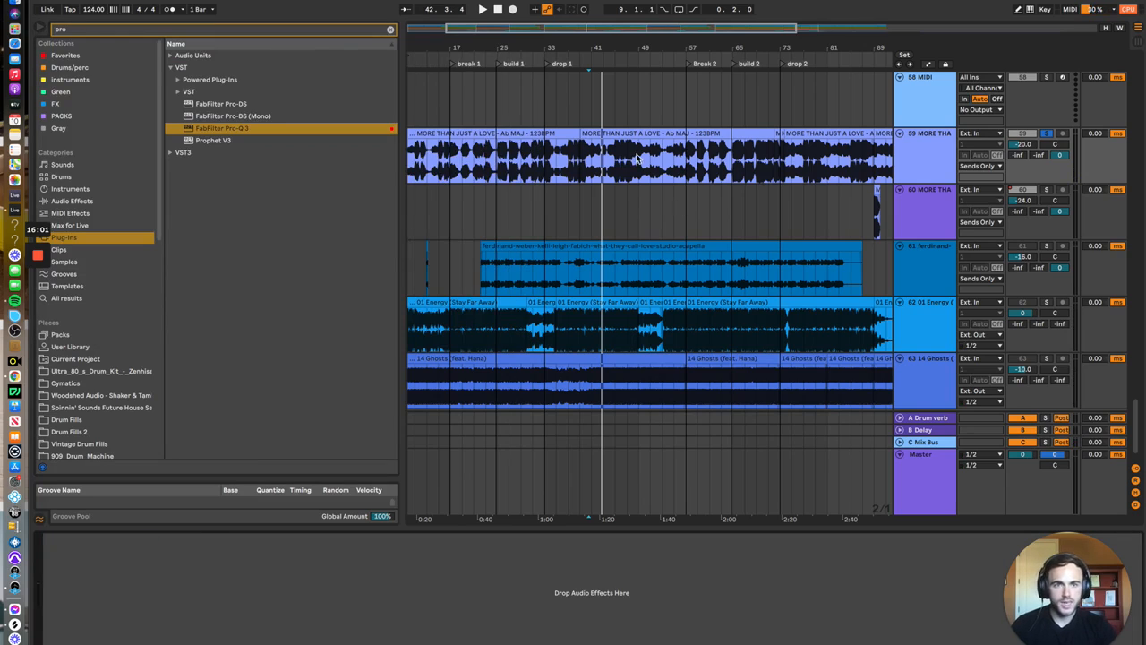
Select the Kontakt track in the Synths group to show its devices, and solo it
scroll(638, 152, up, 15)
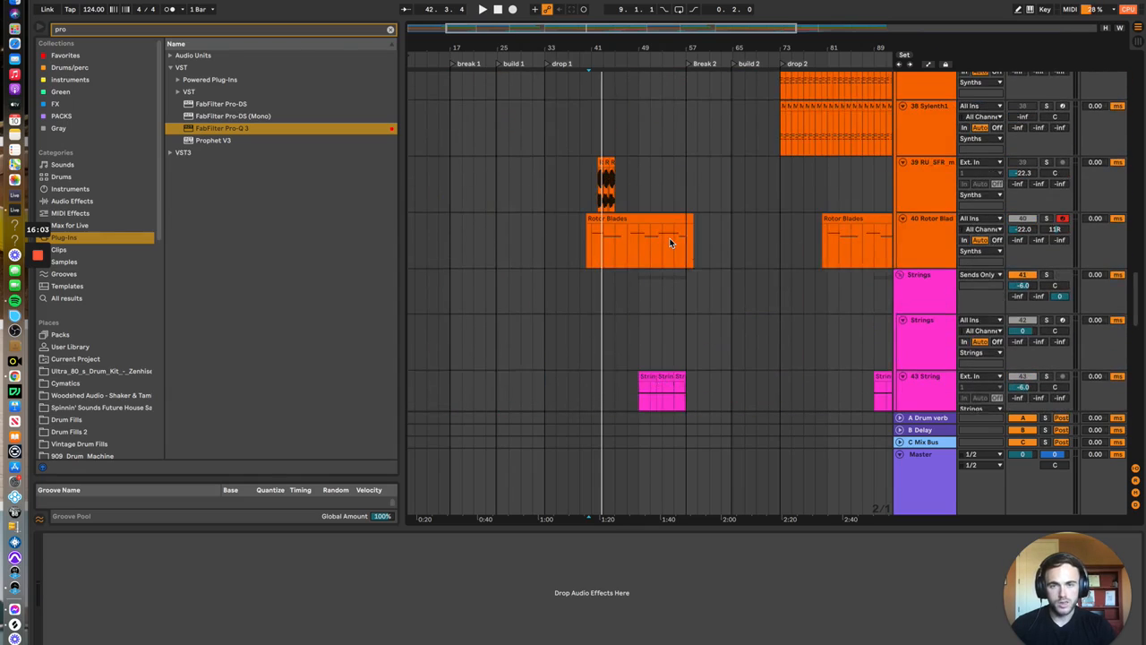
scroll(669, 238, up, 10)
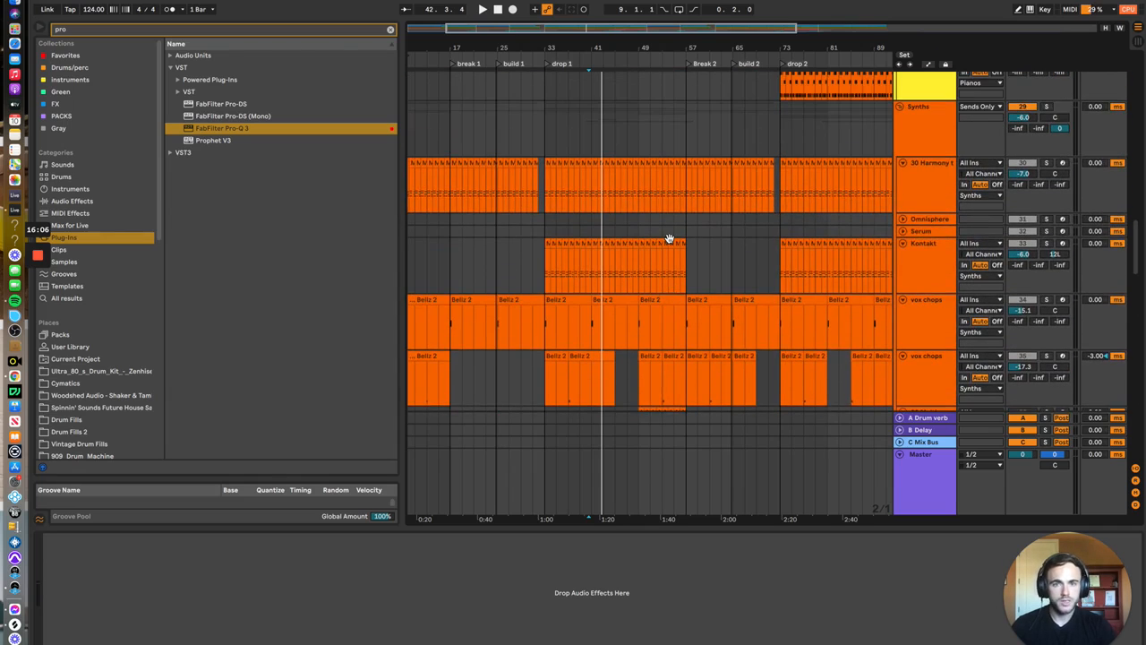
scroll(669, 240, down, 2)
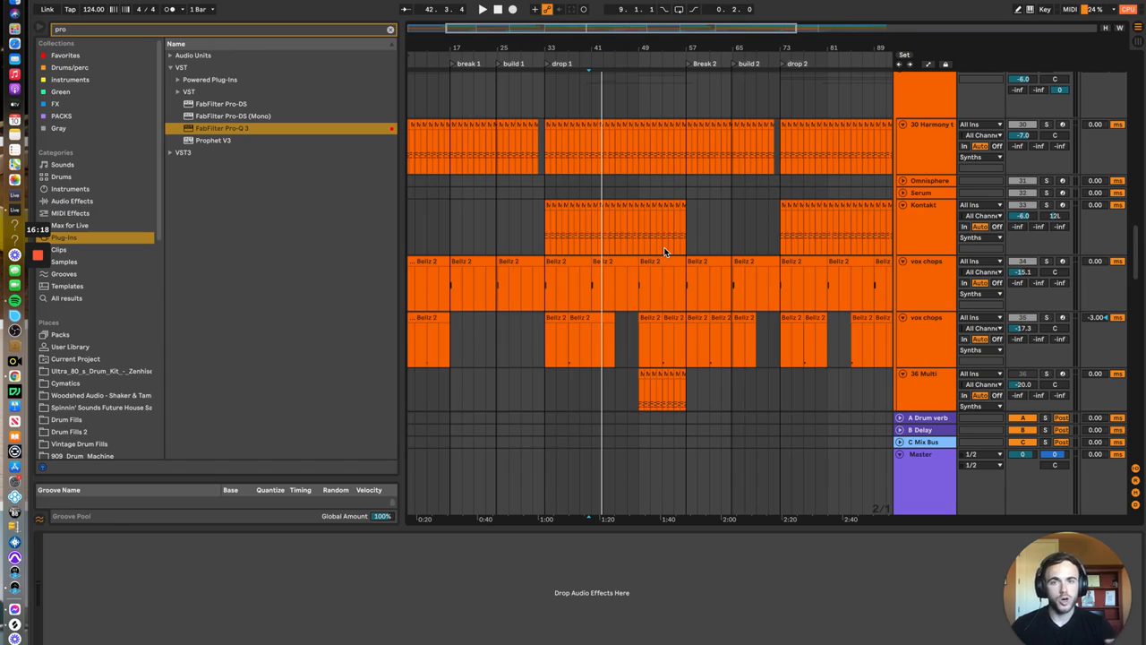
scroll(682, 396, up, 1)
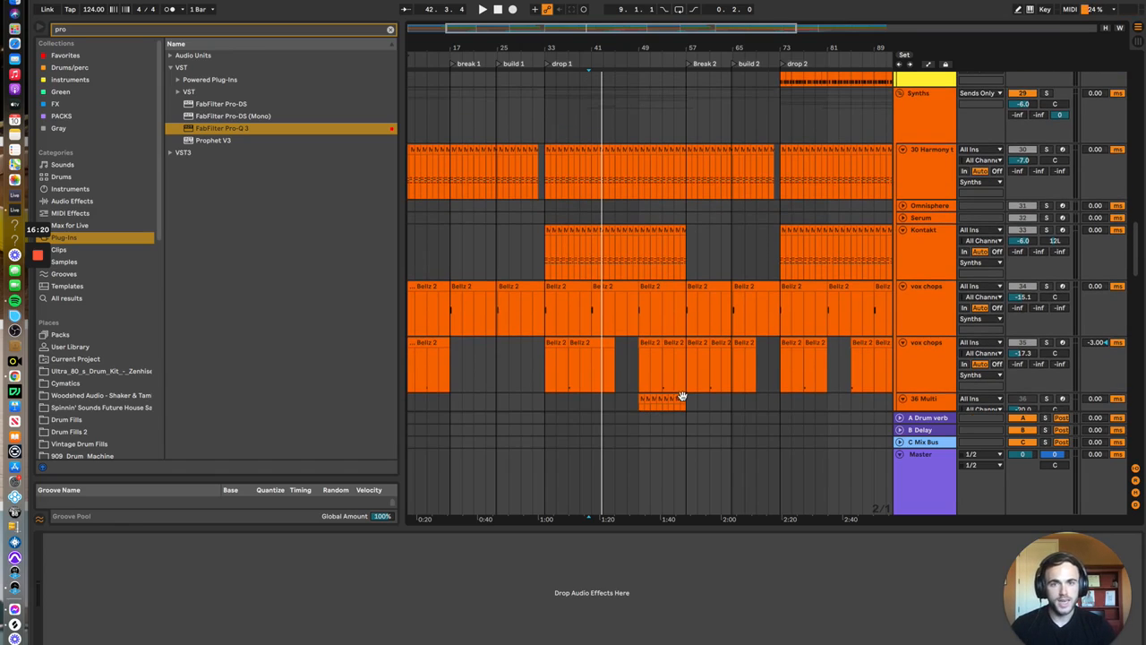
click(932, 251)
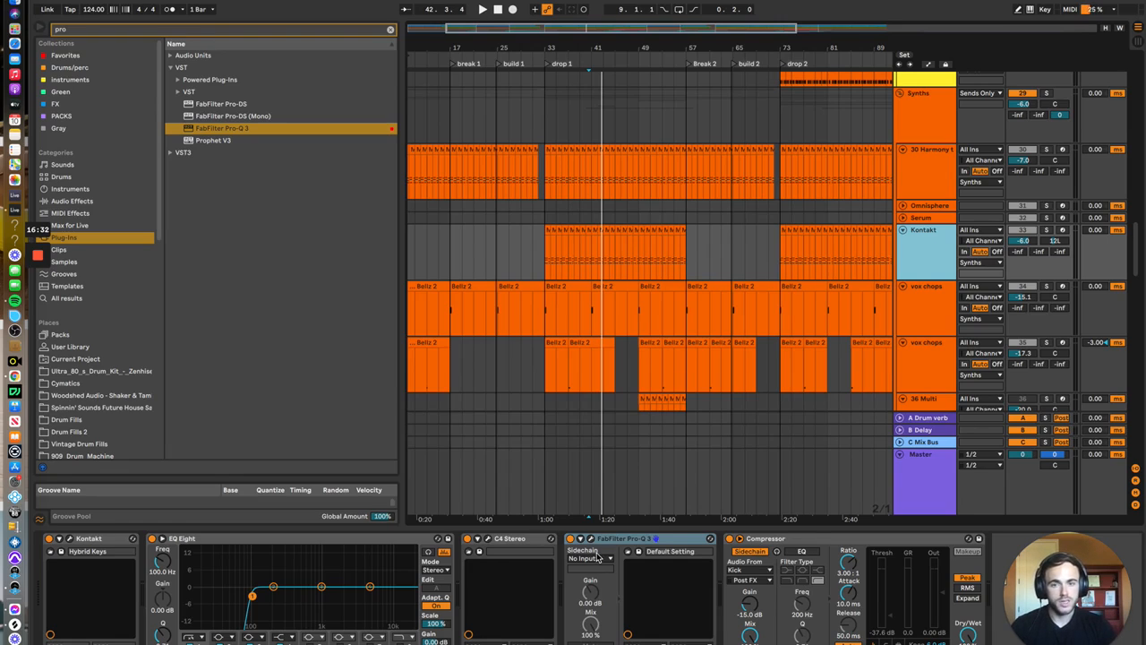
click(1048, 232)
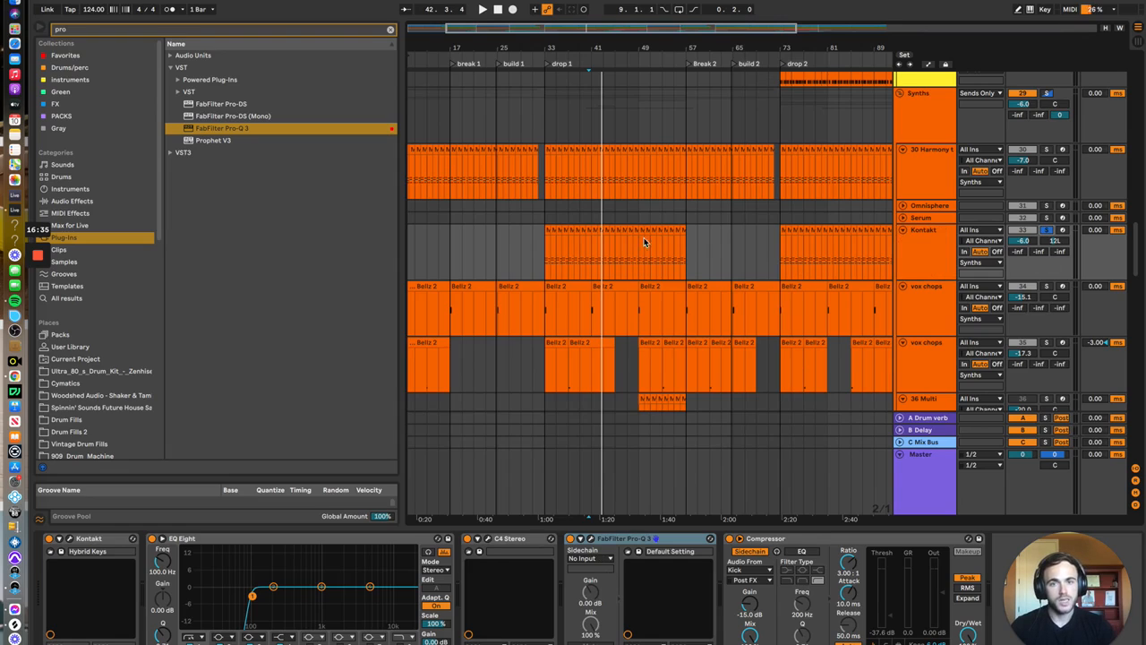
Solo the MORE THAN JUST A LOVE vocal and play drop 1 with Kontakt's Pro-Q 3 open to examine its mid-frequency band
scroll(681, 376, down, 10)
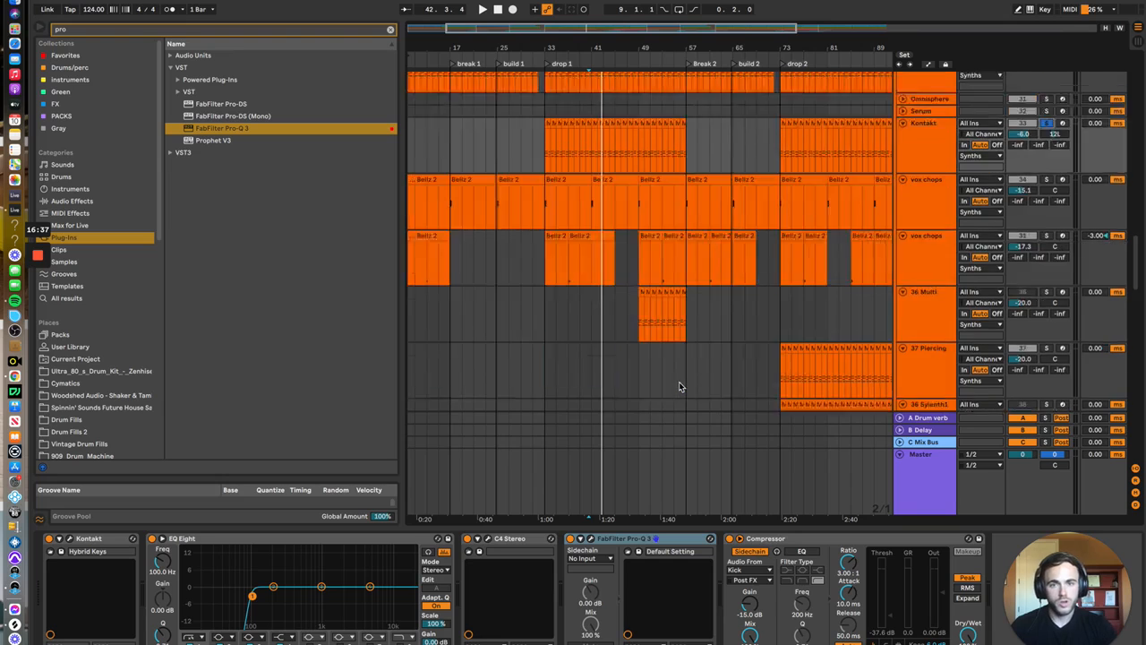
scroll(695, 377, up, 5)
scroll(695, 377, down, 5)
scroll(695, 383, down, 5)
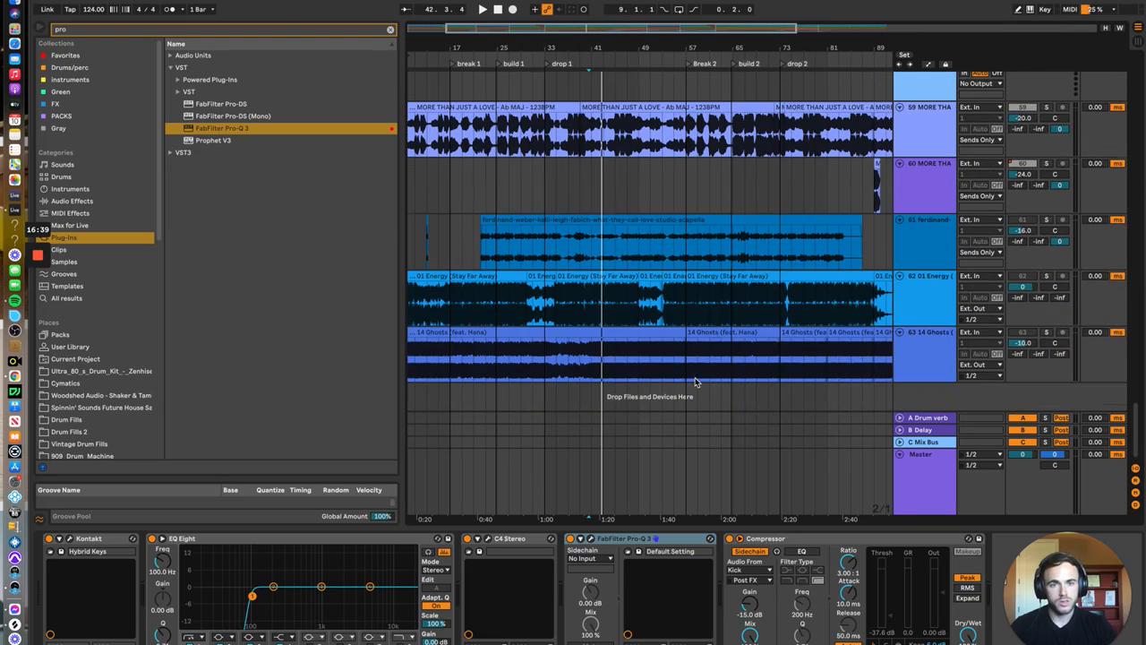
click(1045, 107)
key(space)
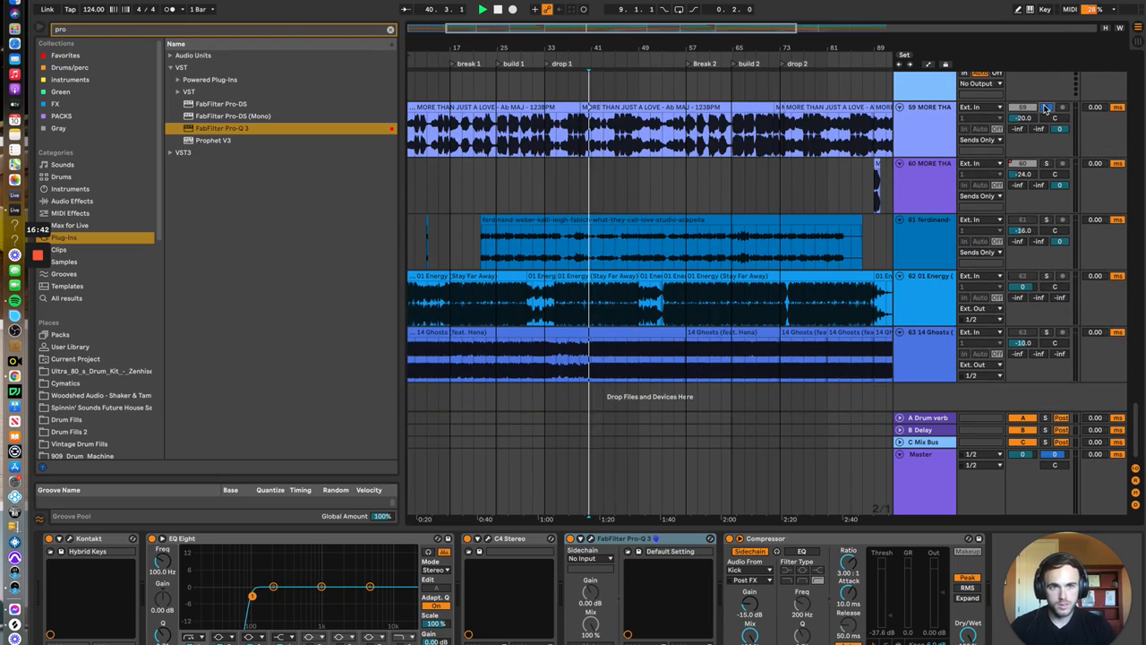
click(591, 539)
key(space)
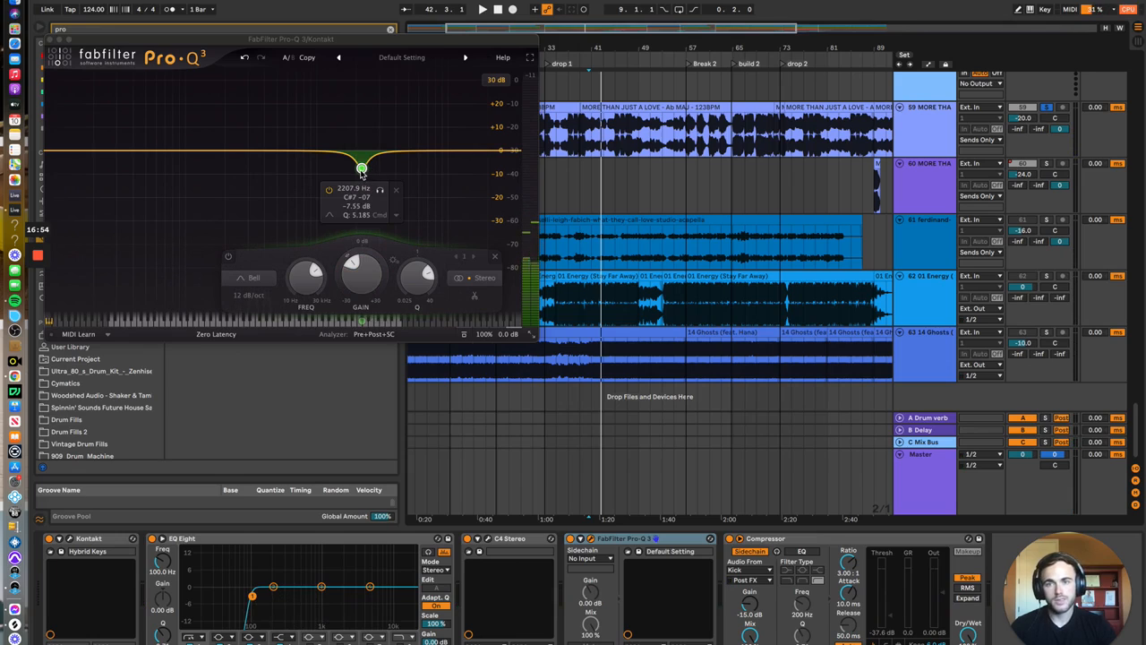
Raise Kontakt's Pro-Q 3 bell band to a boost of about 20.8 dB near 2362 Hz with Q 1.293, and audition it
drag(361, 170, 377, 107)
scroll(377, 106, up, 3)
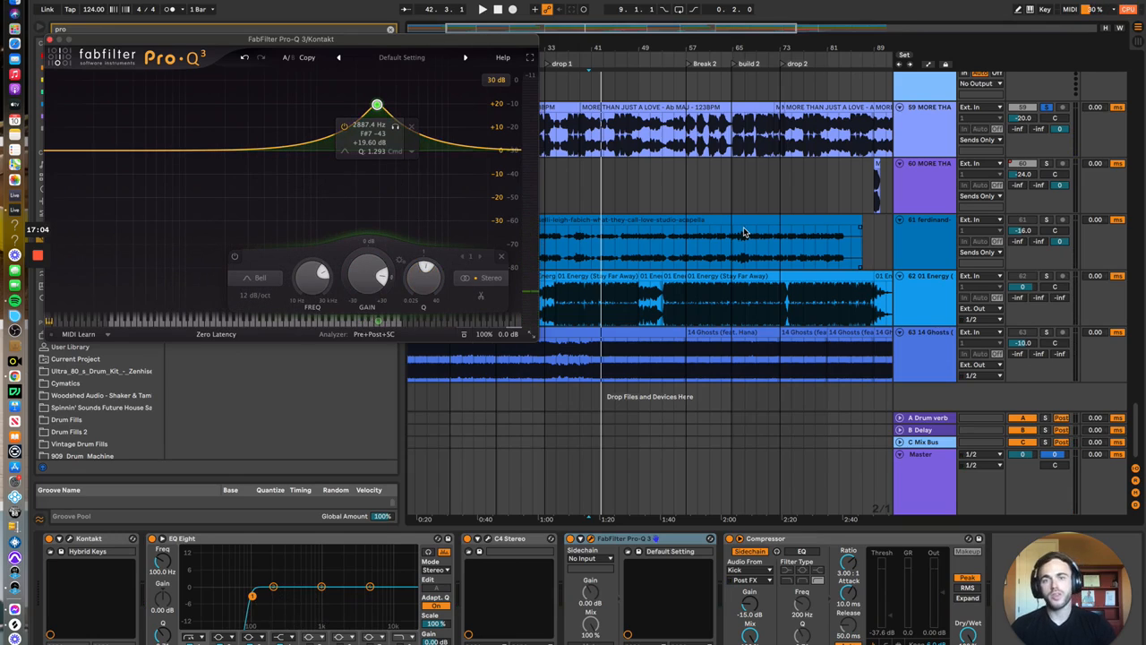
mouse_move(377, 107)
mouse_down()
mouse_move(239, 109)
mouse_move(392, 114)
mouse_move(367, 118)
mouse_move(371, 108)
mouse_up()
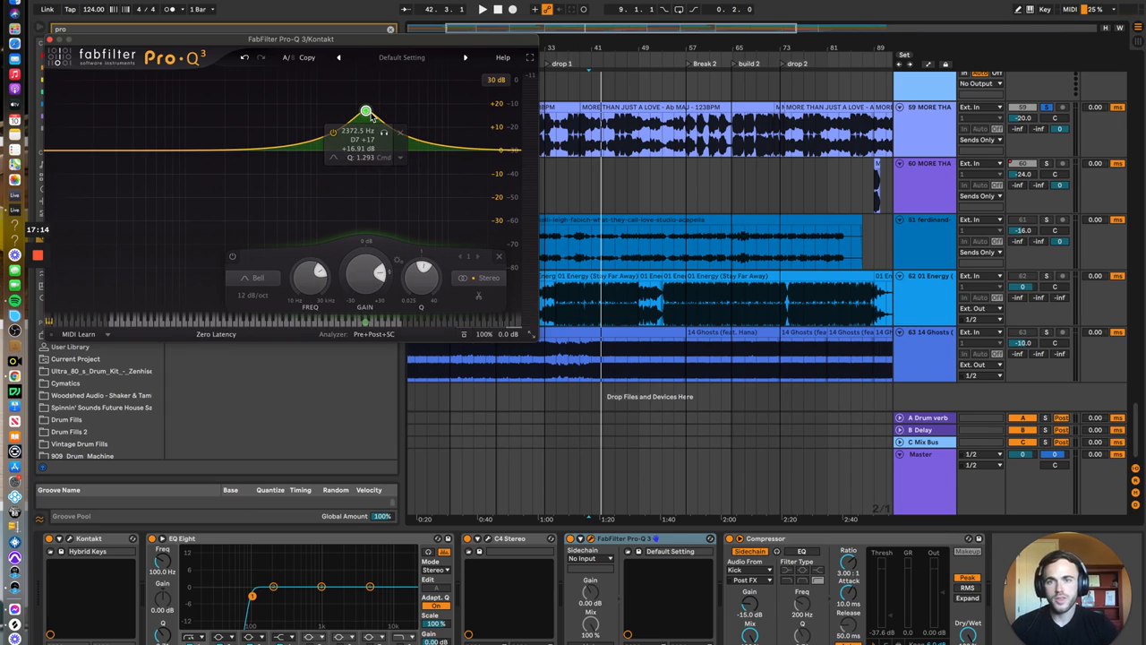
key(space)
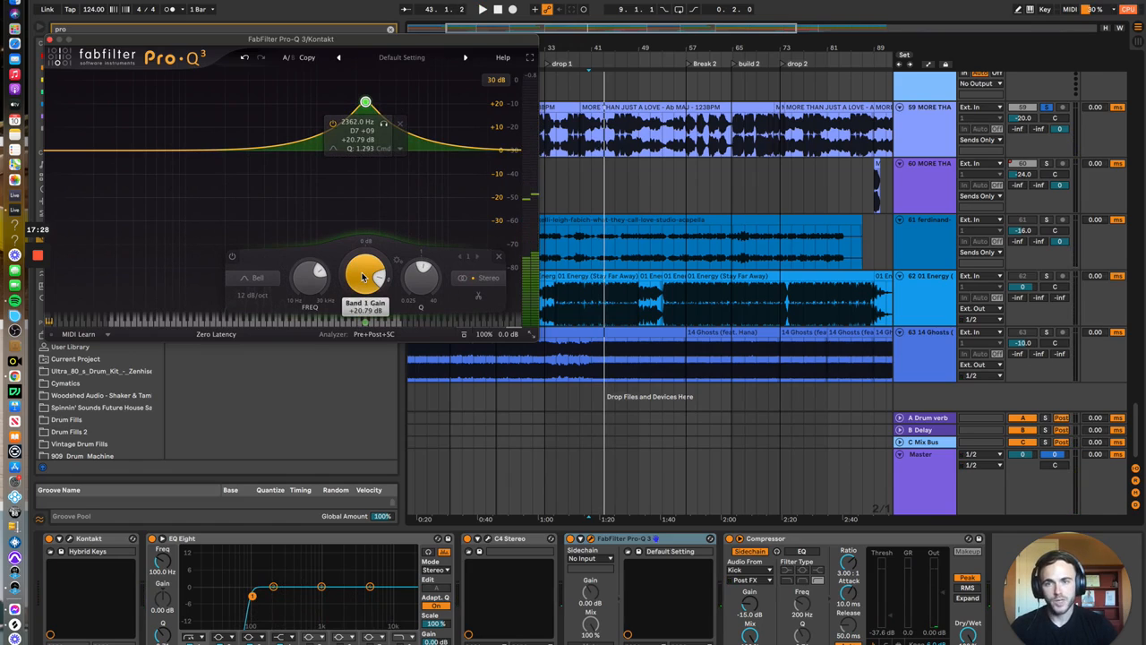
Turn Kontakt's Pro-Q 3 bell boost into a narrower cut of about 6 dB near 2355 Hz, and audition it
key(space)
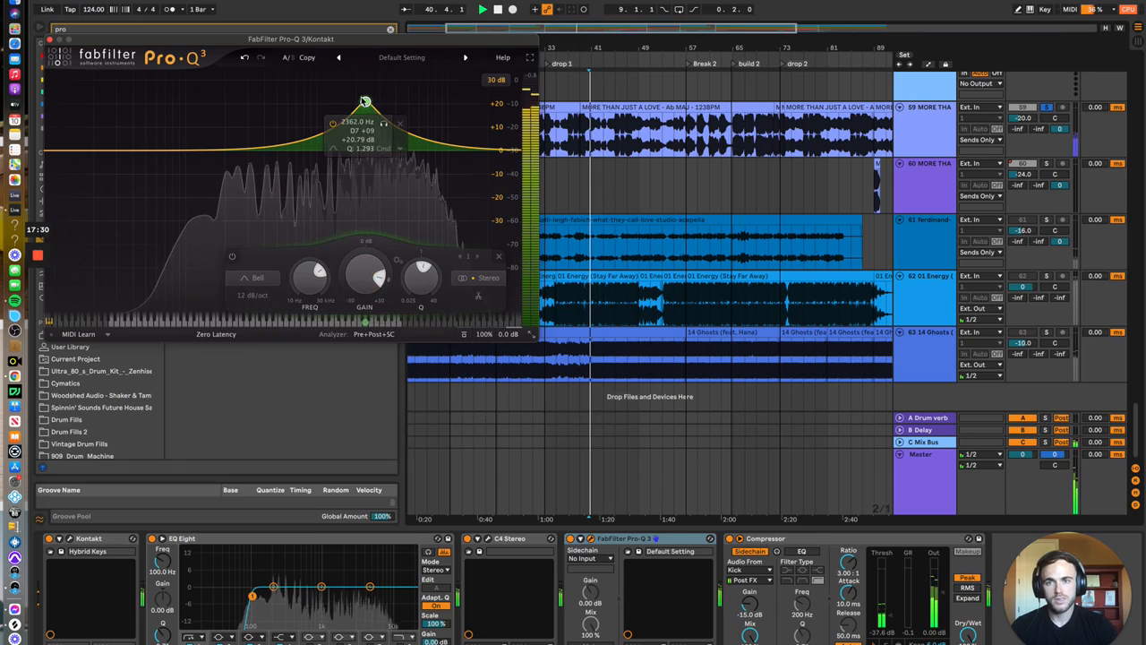
mouse_move(365, 101)
mouse_down()
mouse_move(287, 105)
mouse_move(365, 100)
mouse_up()
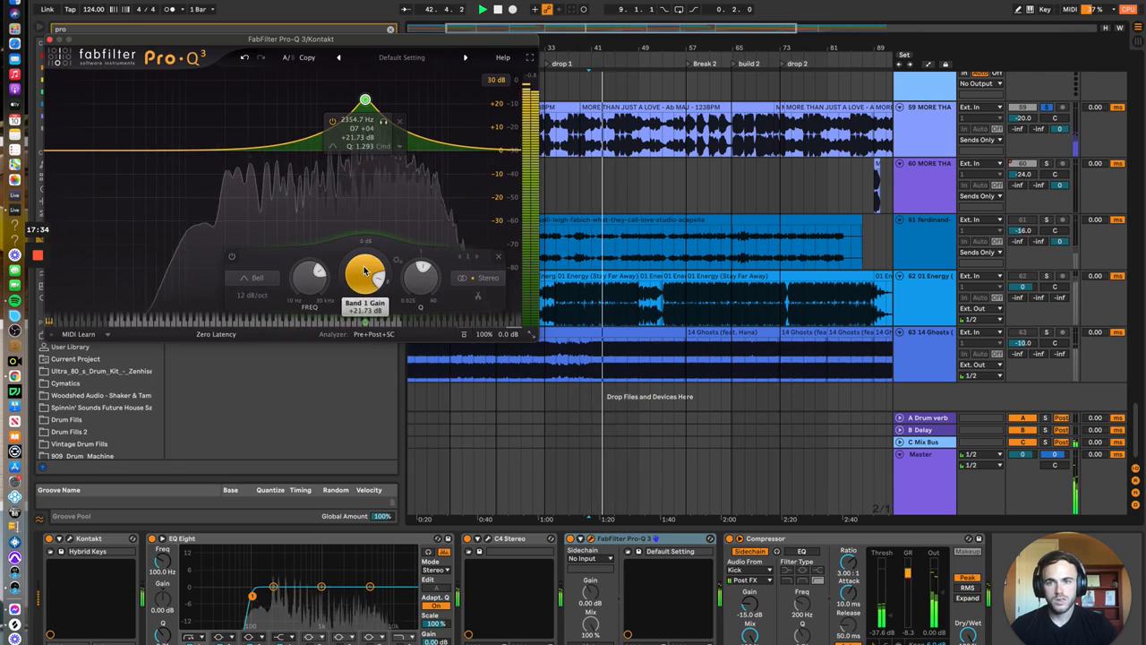
mouse_move(365, 271)
drag(364, 271, 367, 329)
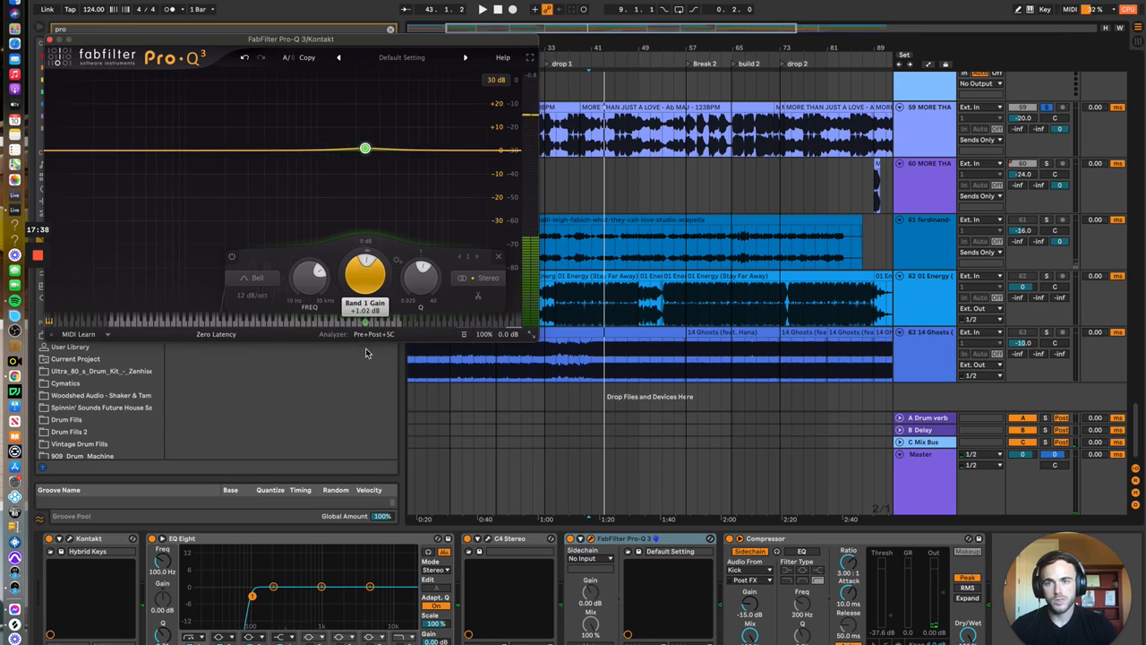
drag(364, 390, 364, 410)
drag(425, 280, 432, 247)
key(space)
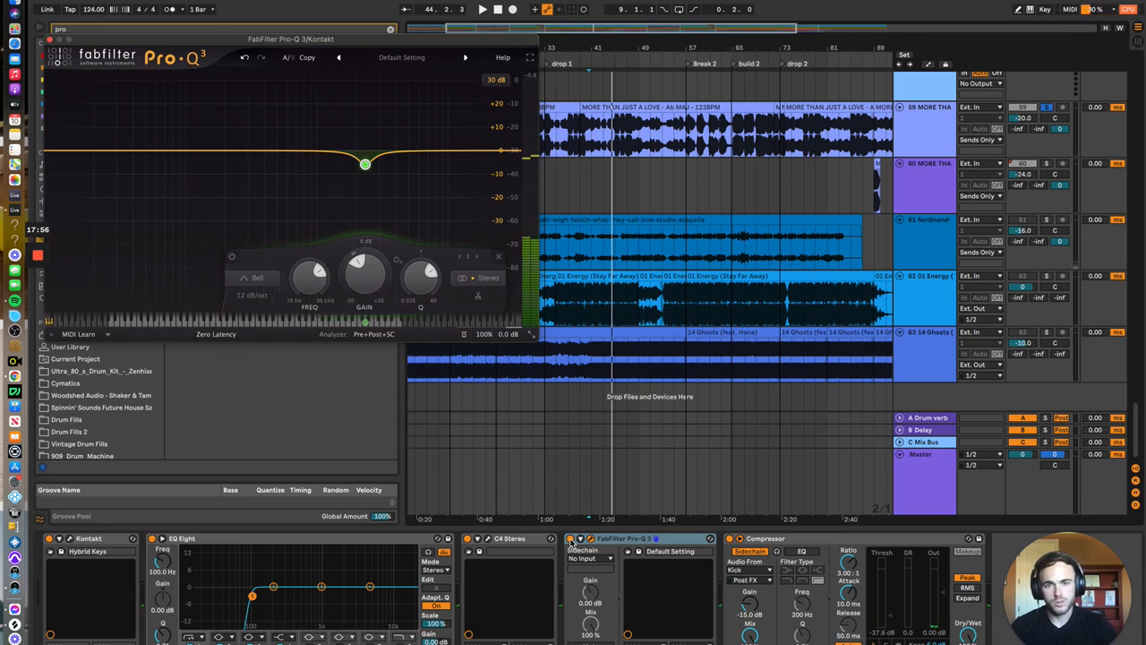
Compare drop 1 with Kontakt's Pro-Q 3 bypassed and enabled, and close the EQ window
key(space)
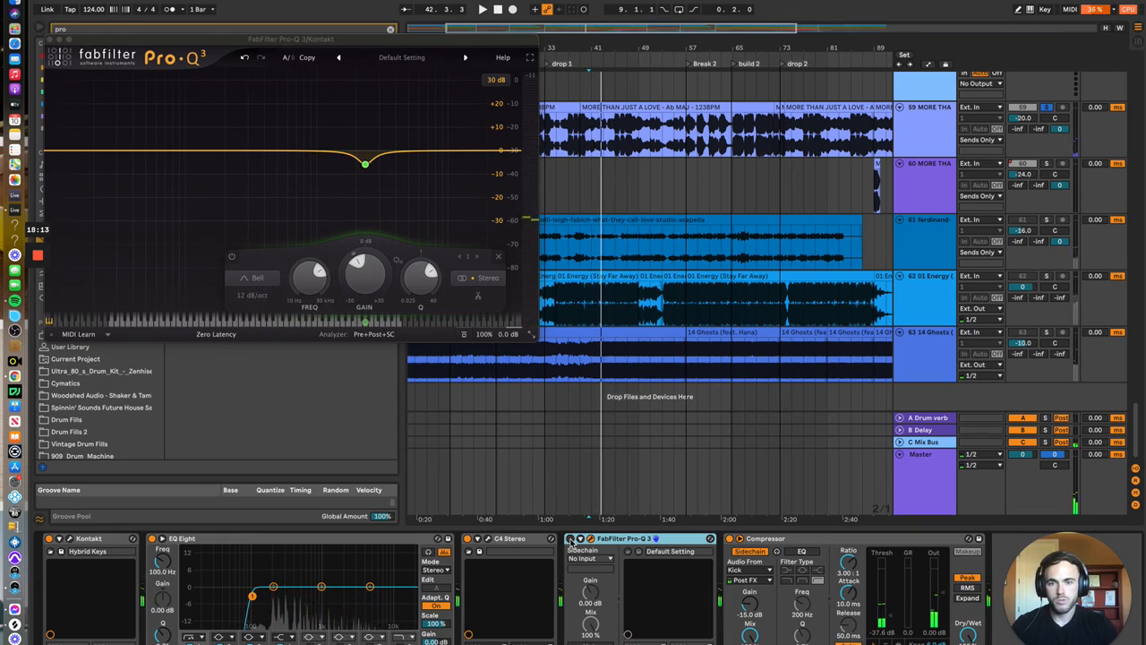
key(space)
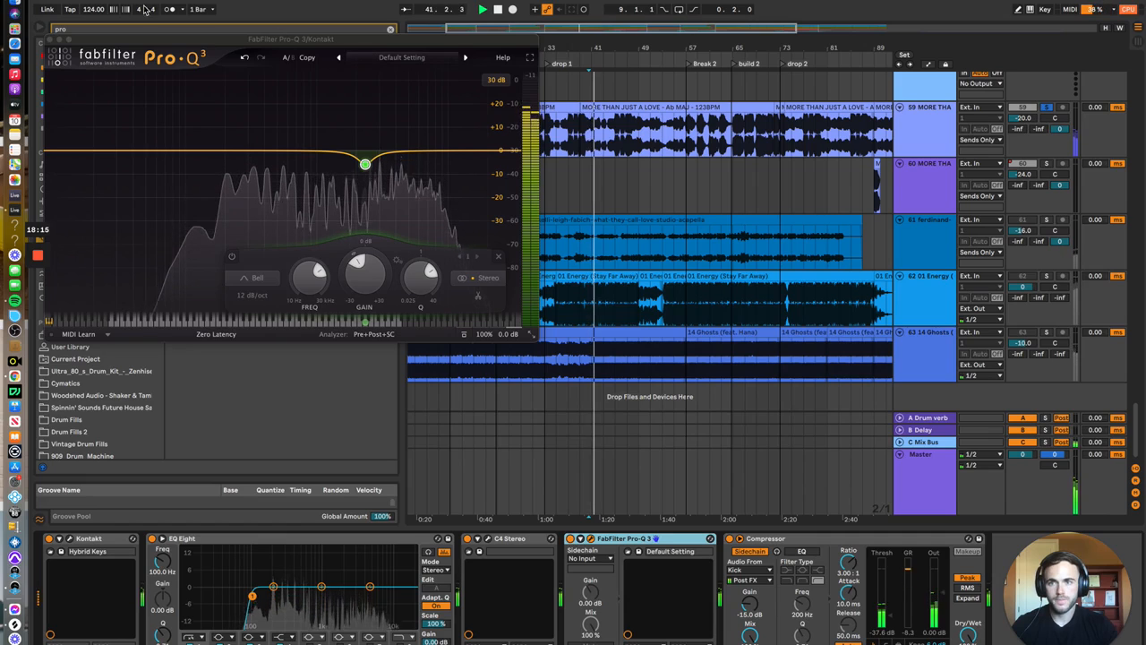
key(space)
click(51, 41)
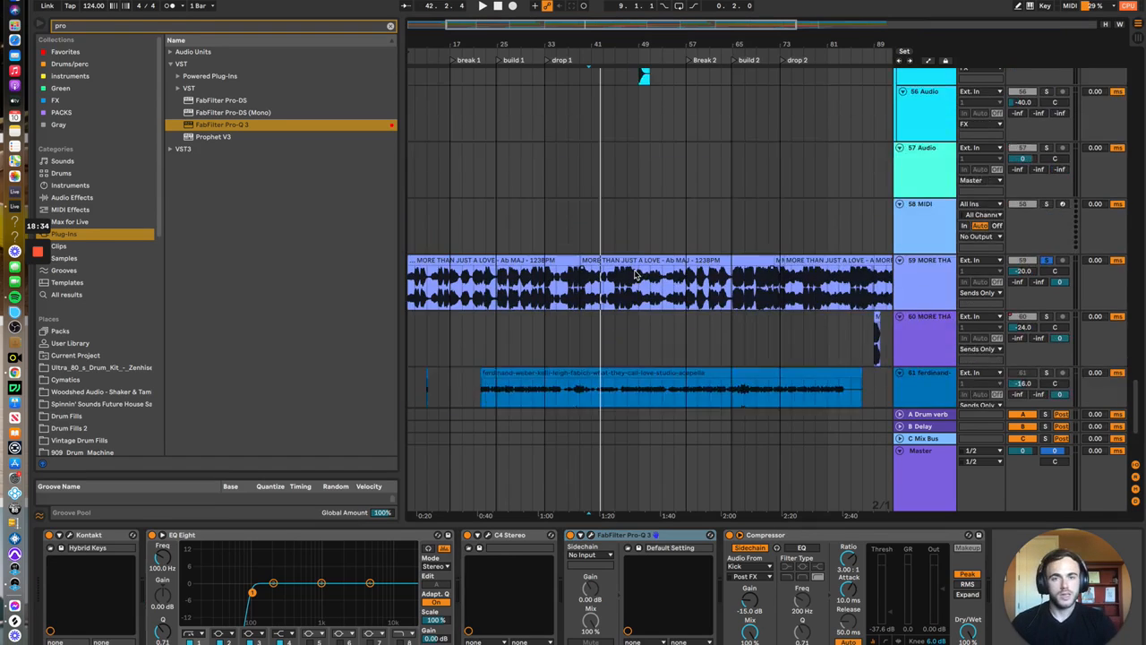
Show the devices of track 40 Rotor Blades, solo it, and play its first clip from bar 41
scroll(634, 270, up, 5)
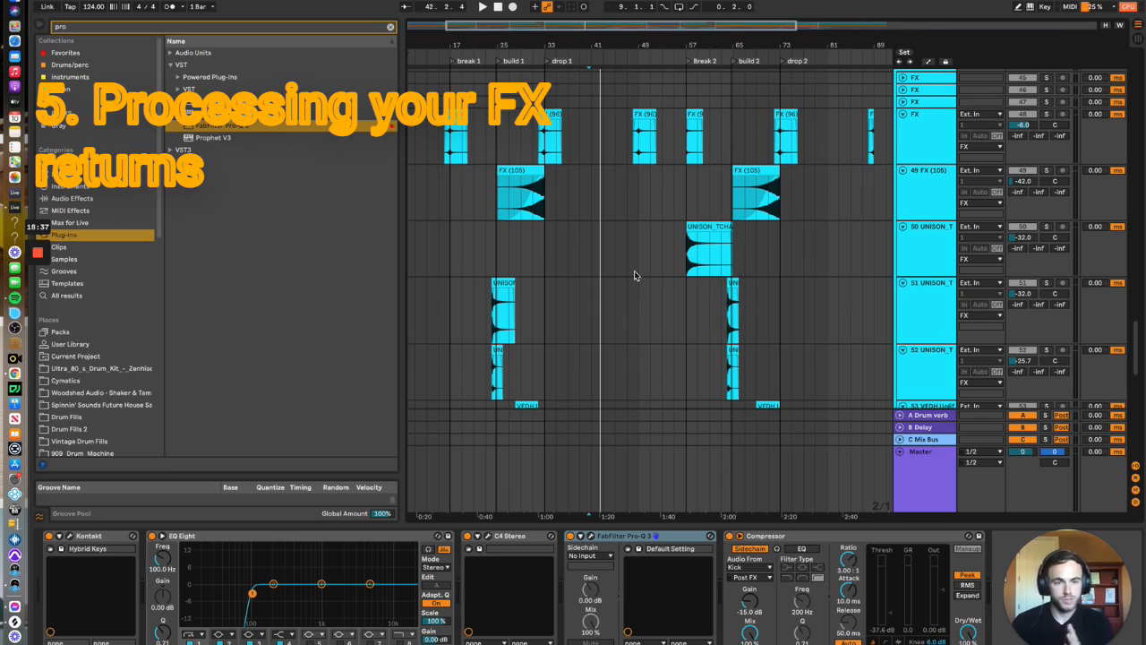
scroll(682, 225, up, 3)
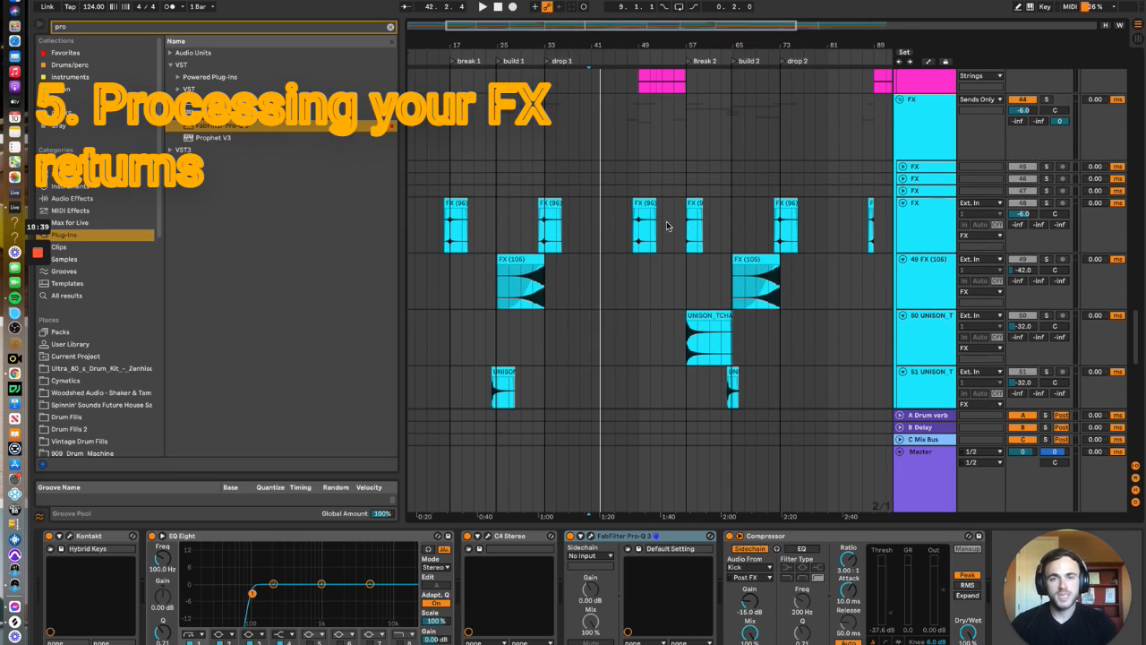
drag(620, 26, 581, 201)
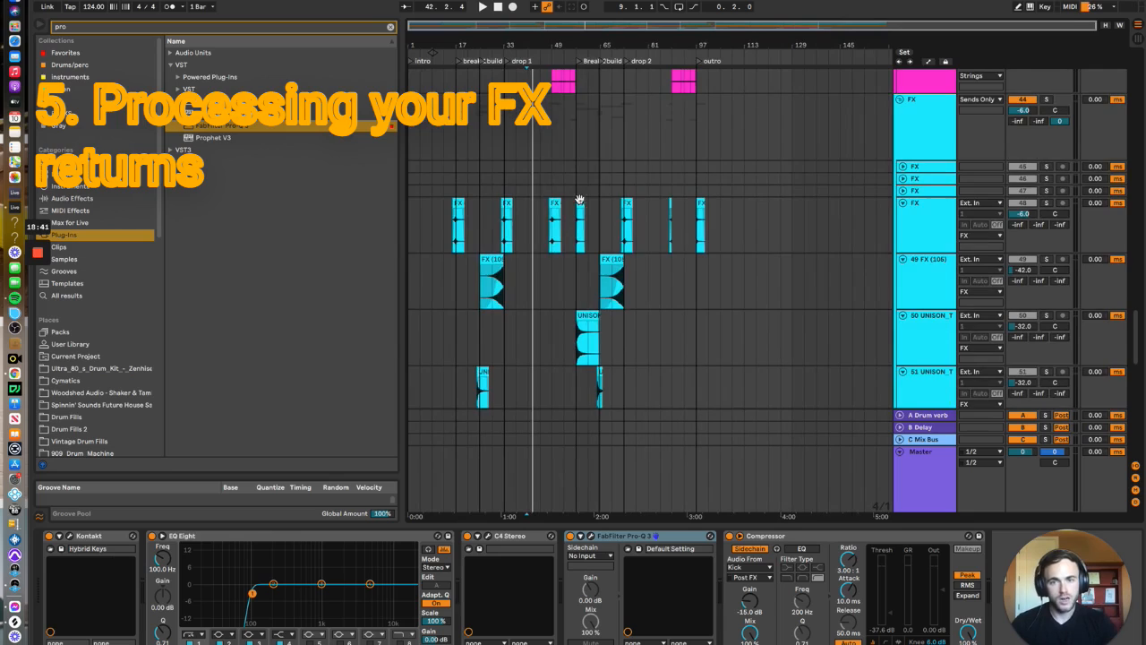
scroll(579, 202, up, 5)
scroll(580, 203, down, 3)
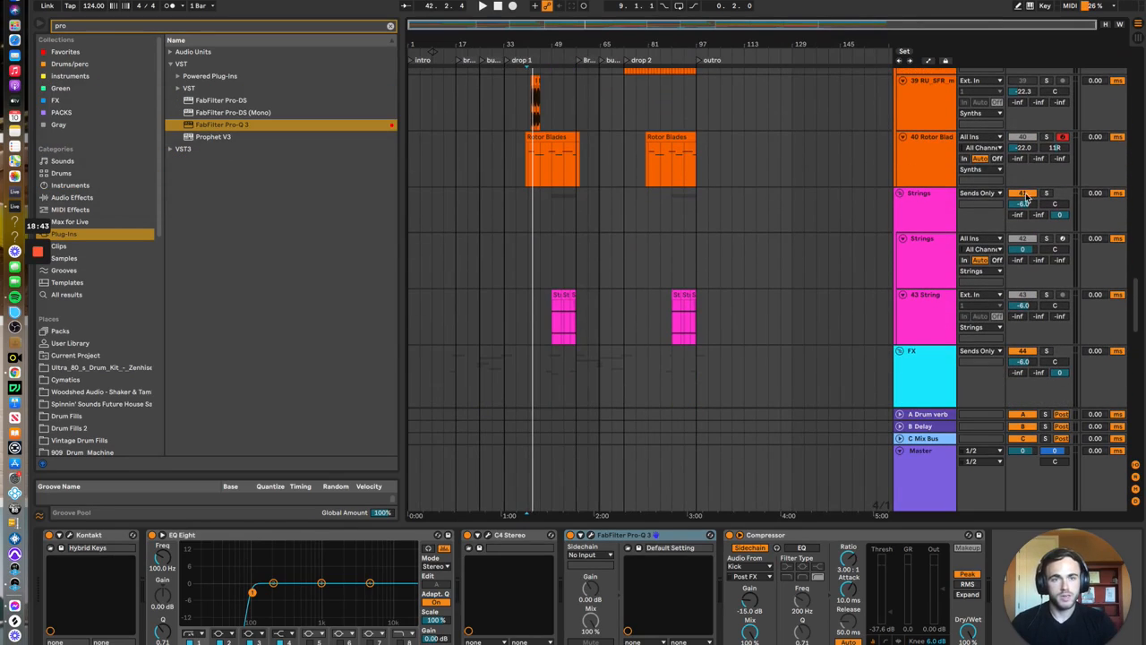
click(951, 158)
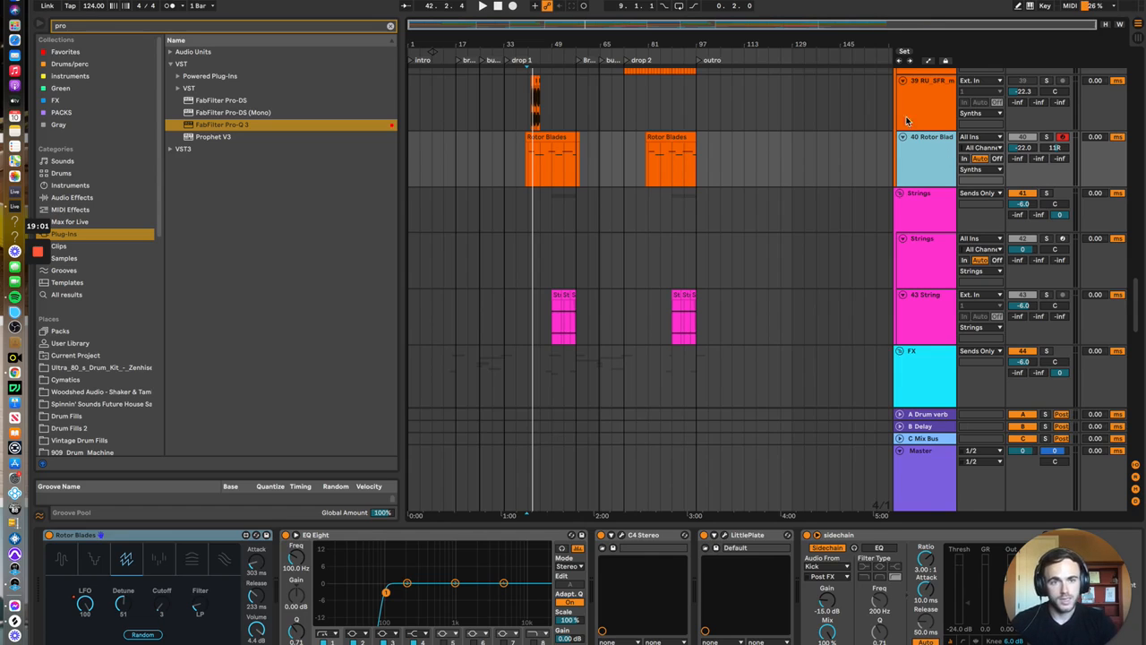
click(759, 100)
drag(661, 24, 430, 209)
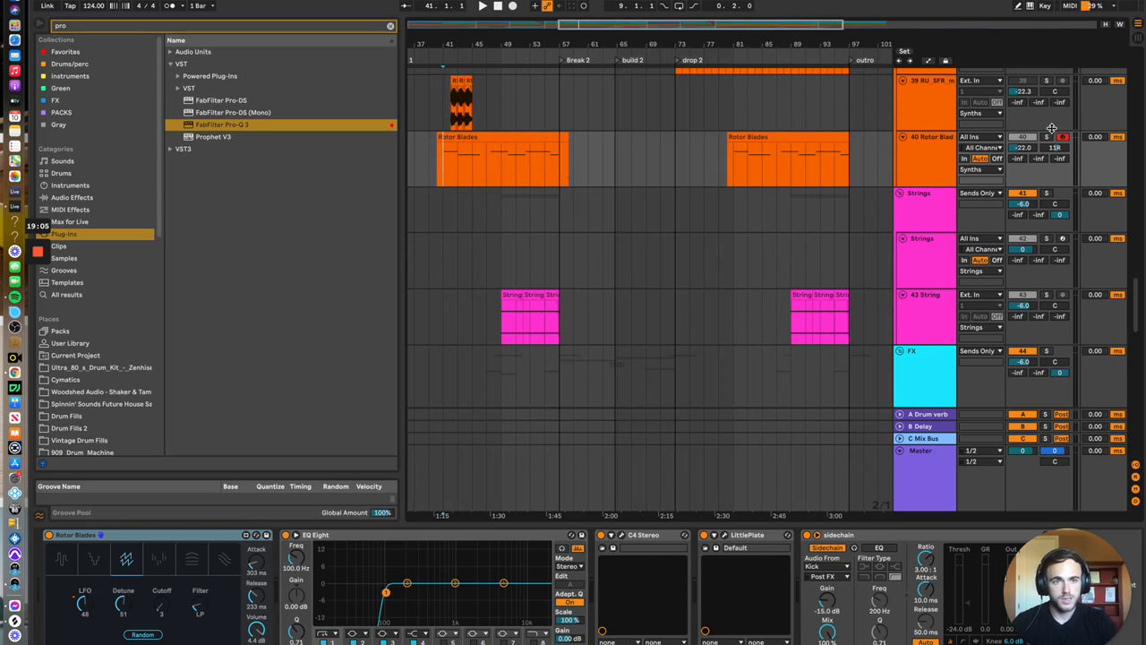
key(space)
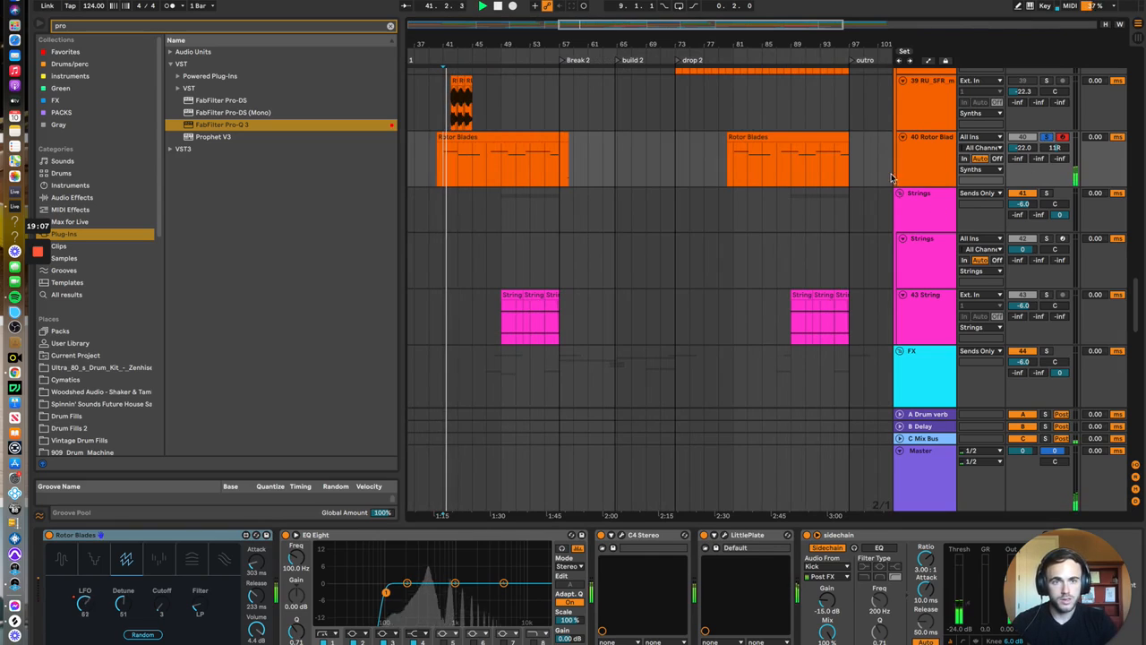
click(922, 154)
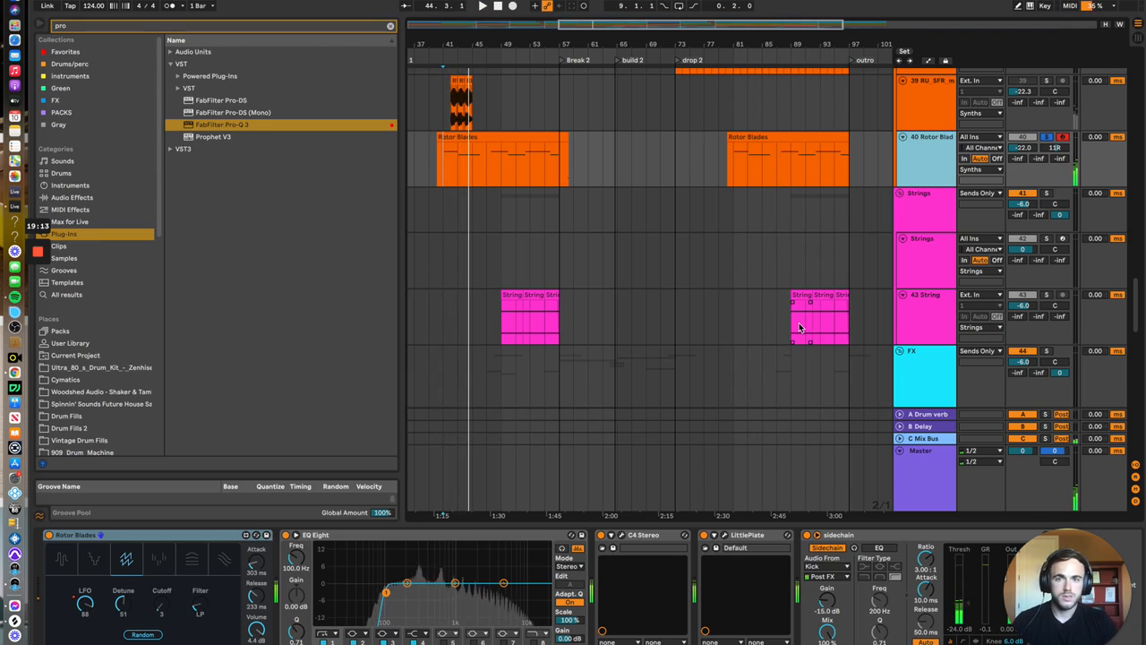
Play the arrangement from bar 47 with the solos cleared to hear Rotor Blades within the full mix
click(489, 176)
scroll(955, 108, up, 15)
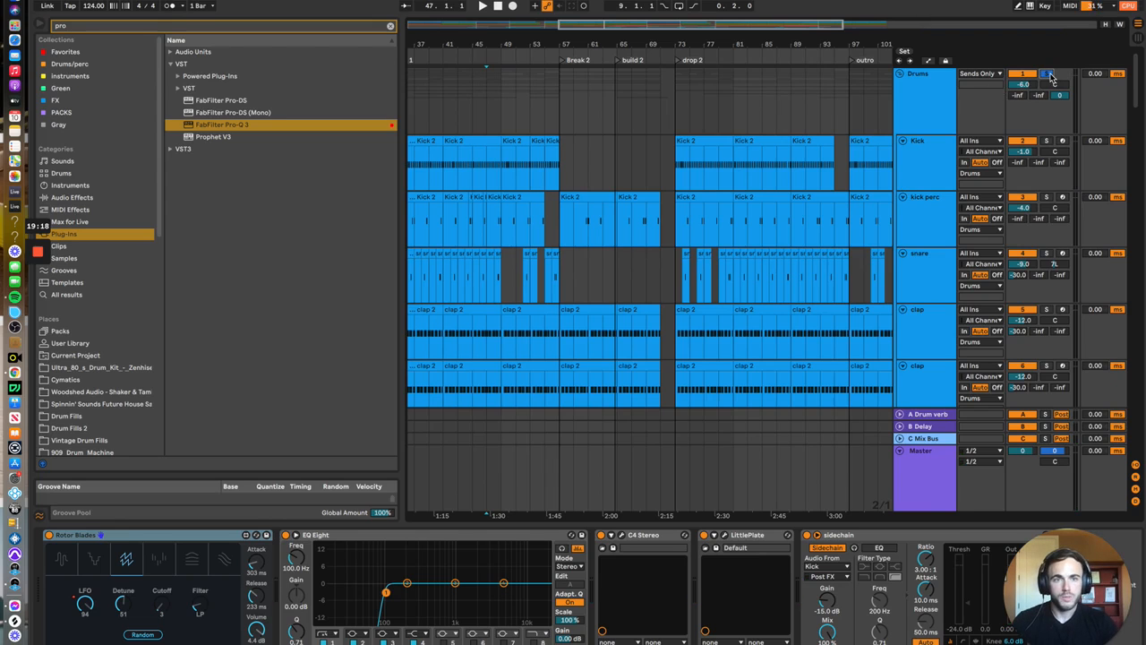
scroll(770, 238, down, 15)
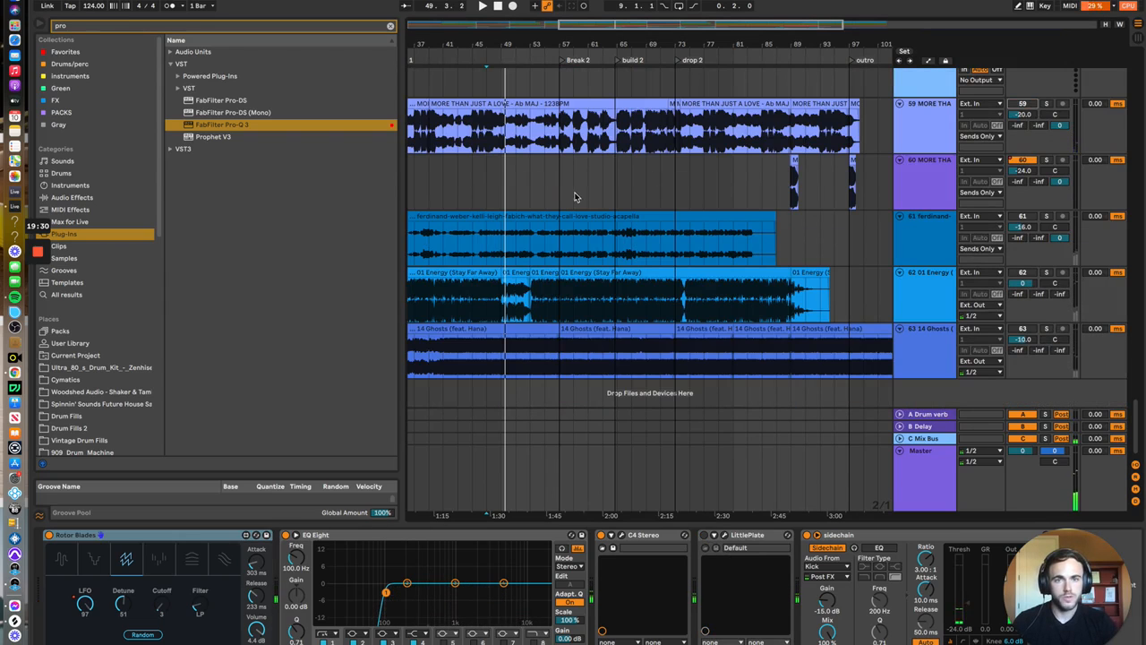
scroll(667, 218, up, 15)
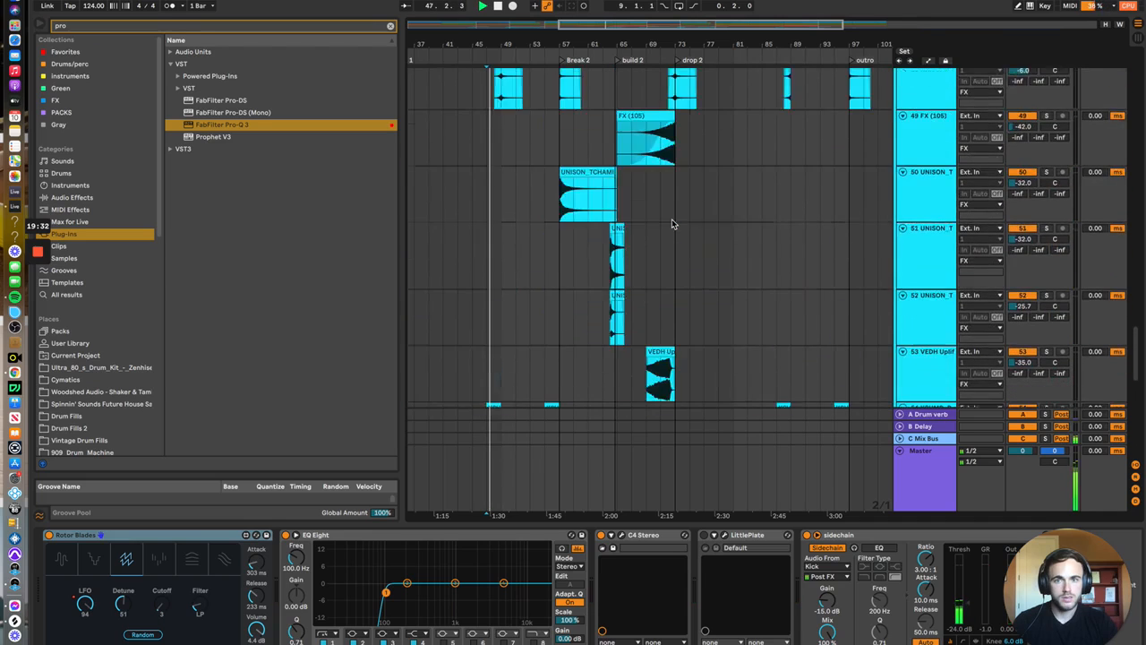
scroll(672, 218, up, 4)
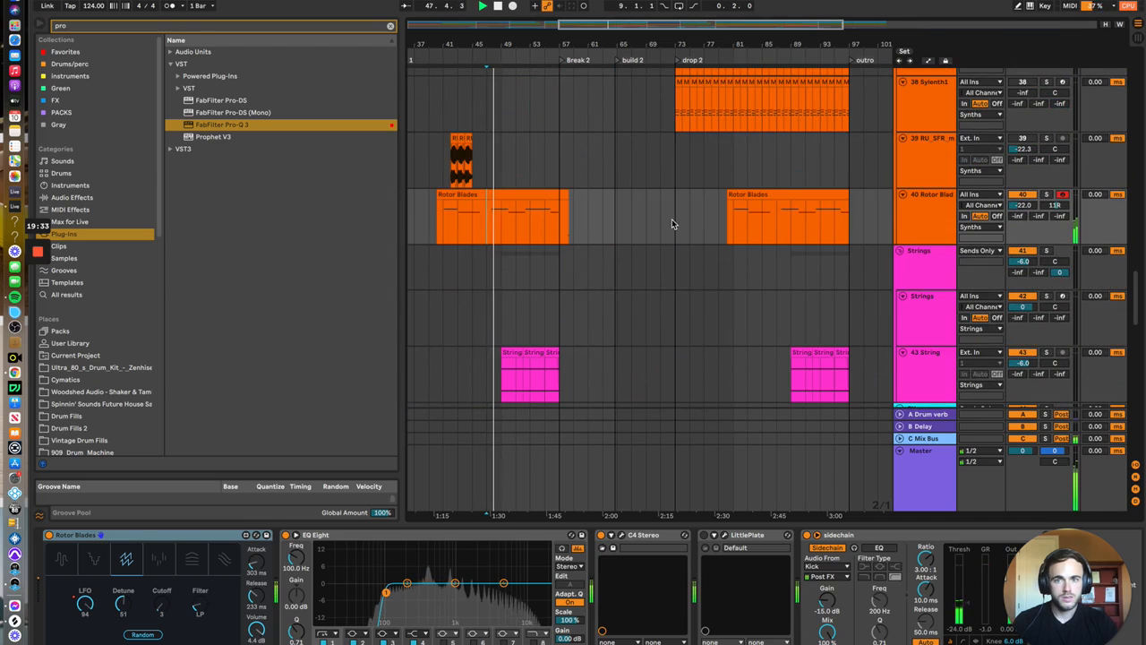
Solo Rotor Blades and compare its sound with the LittlePlate reverb off and on
click(1046, 195)
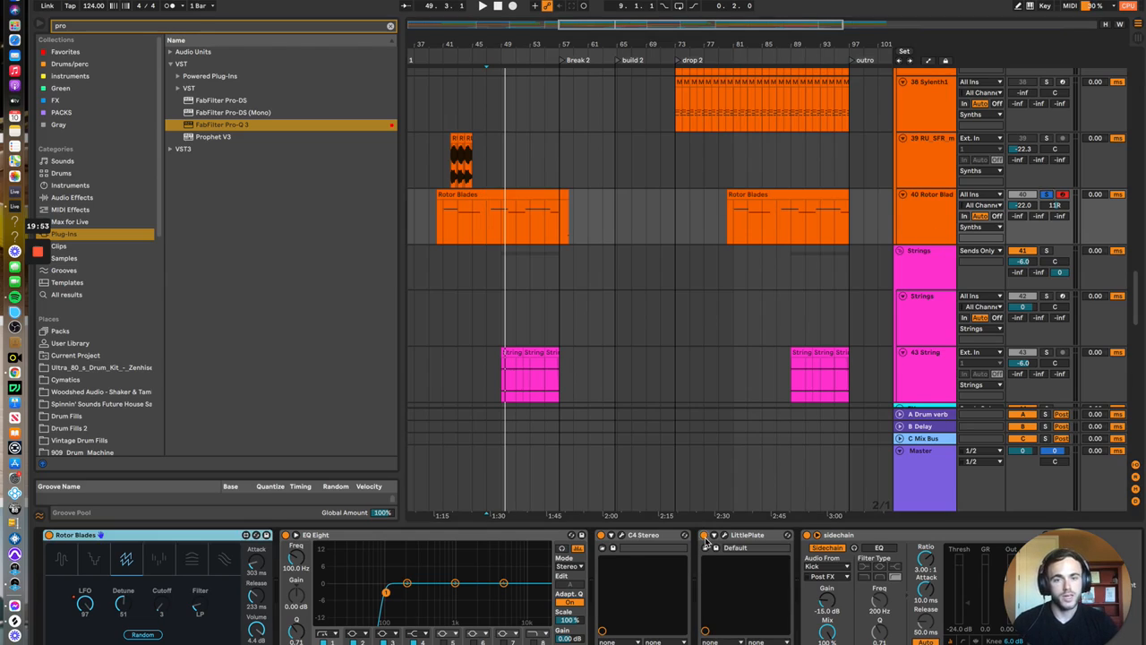
scroll(887, 297, down, 10)
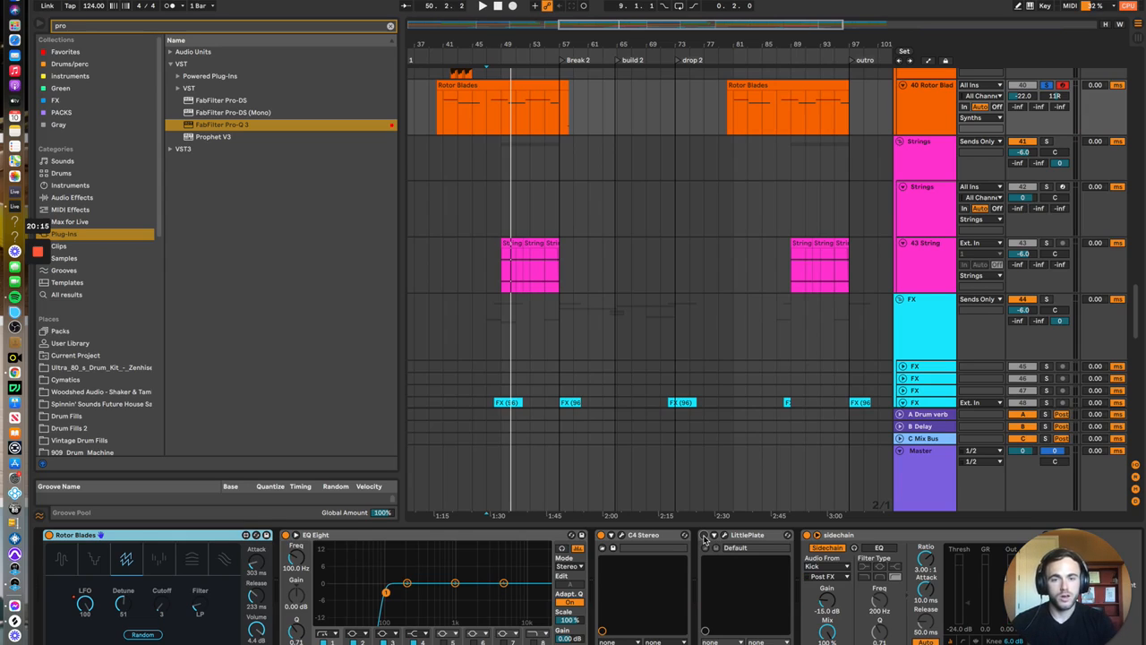
click(704, 536)
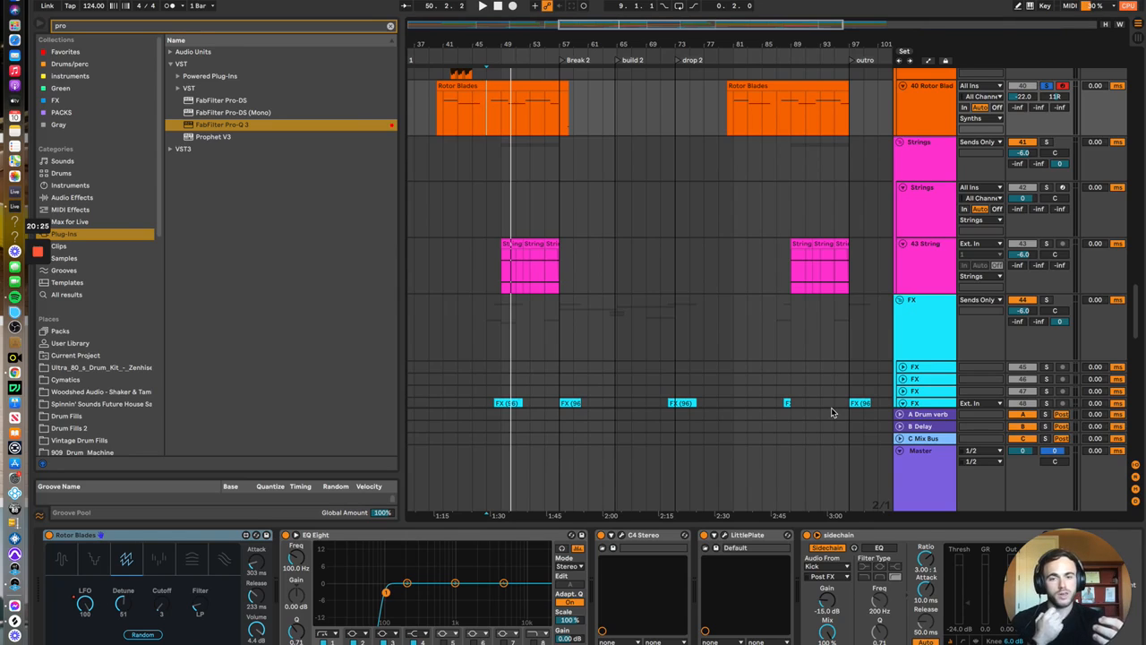
key(space)
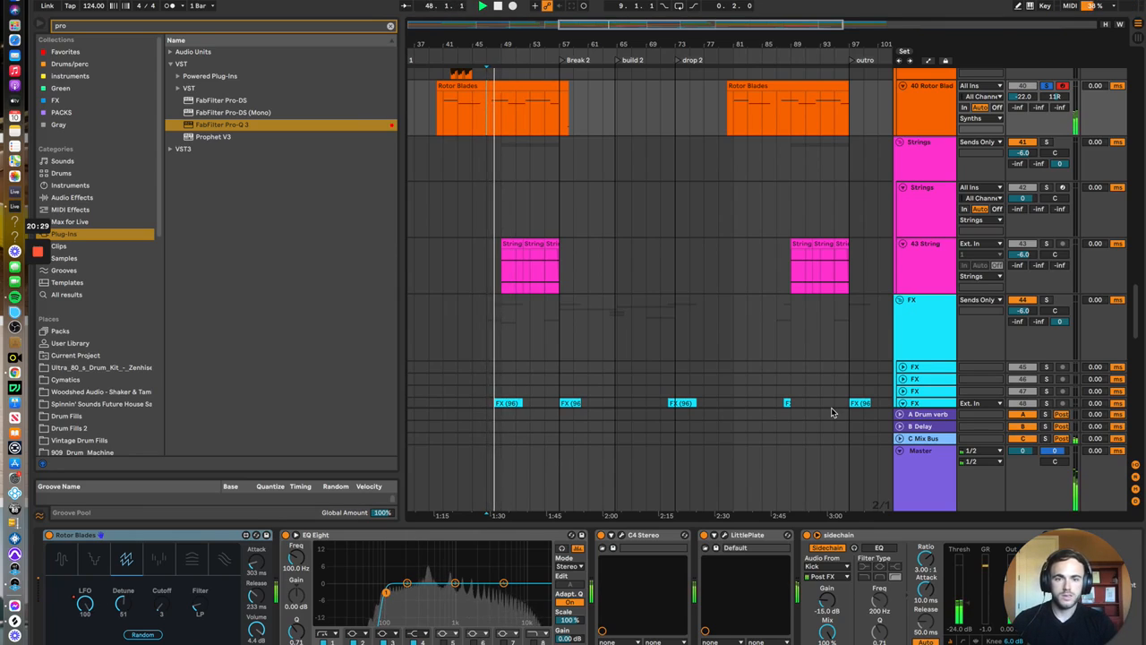
key(space)
Open LittlePlate on Rotor Blades, audition the reverb with its low cut lowered and raised again, and close it
click(726, 535)
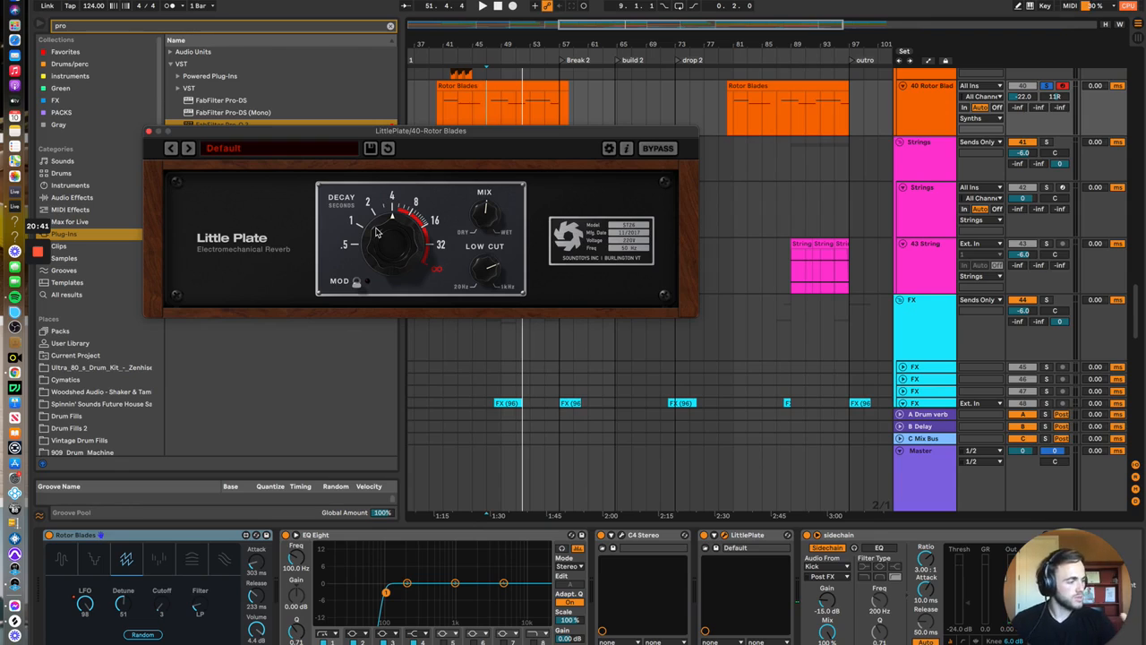
drag(510, 131, 590, 111)
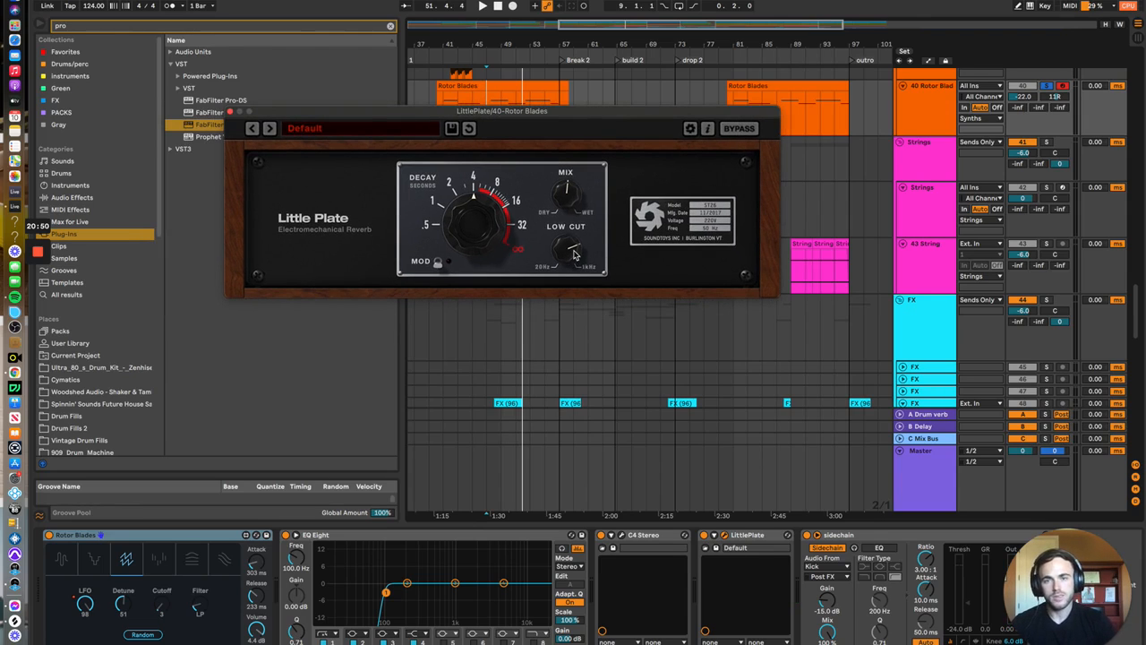
drag(573, 278, 579, 273)
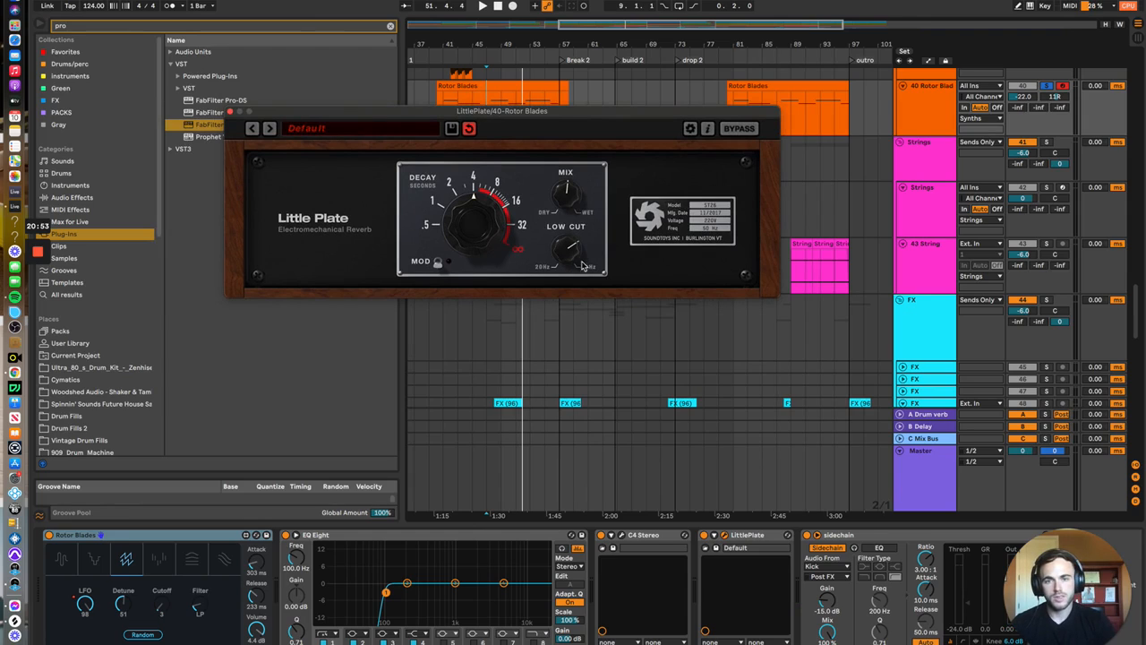
scroll(945, 180, up, 5)
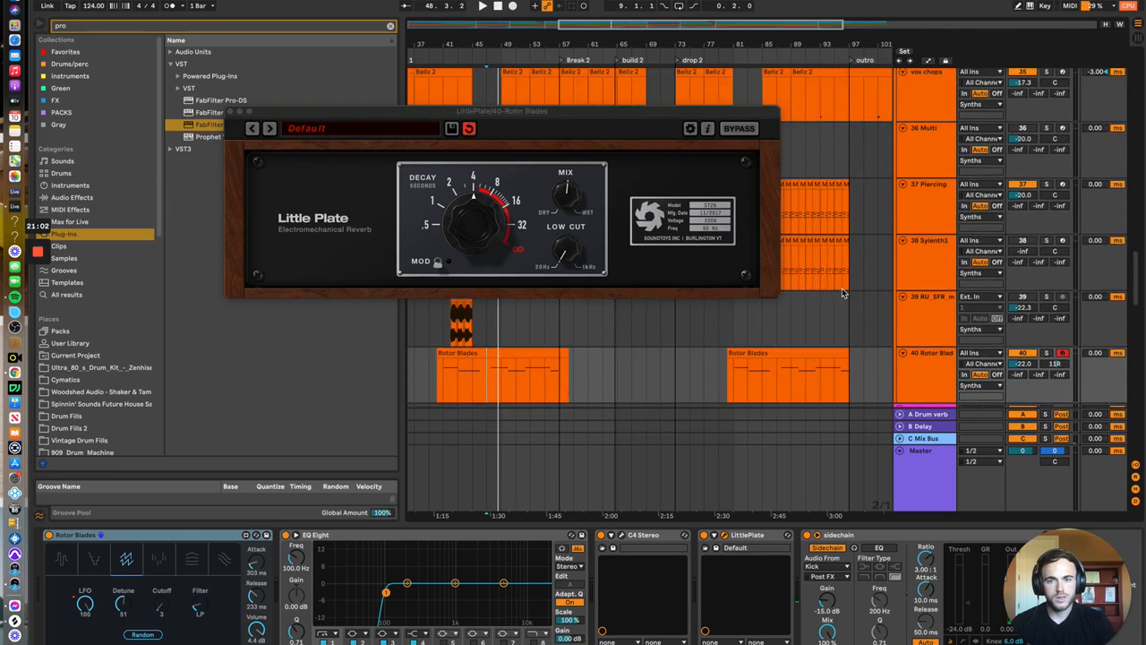
key(space)
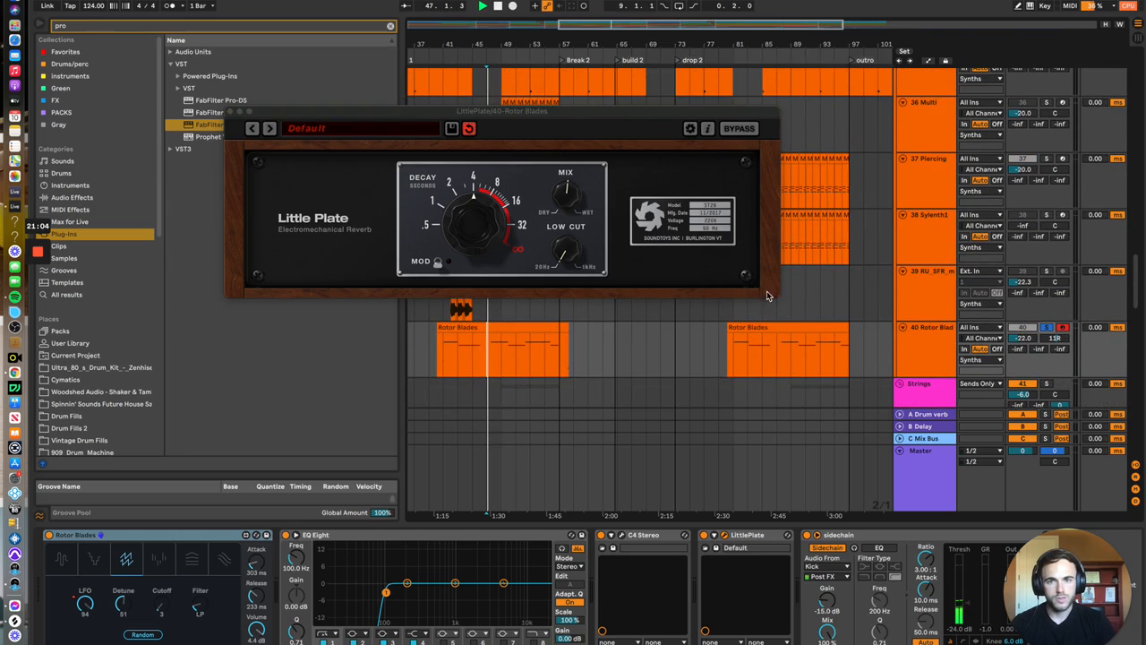
click(570, 262)
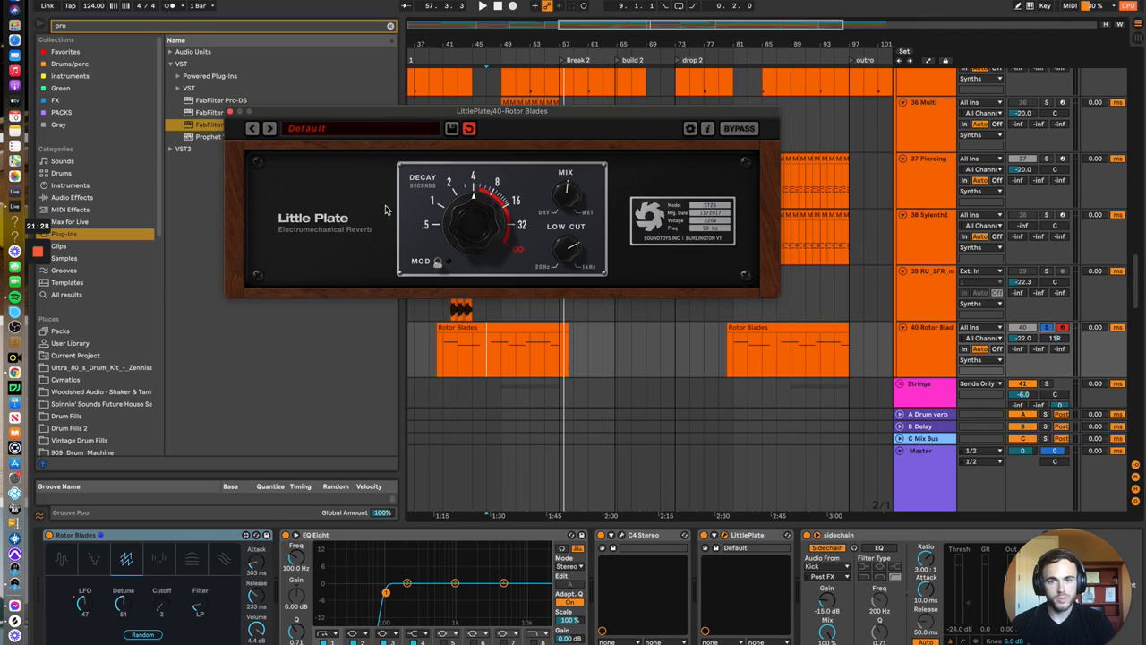
click(231, 112)
Solo track 15 FX (92) in the Drums group and play it from bar 41 with EchoBoy off and on
scroll(685, 371, up, 15)
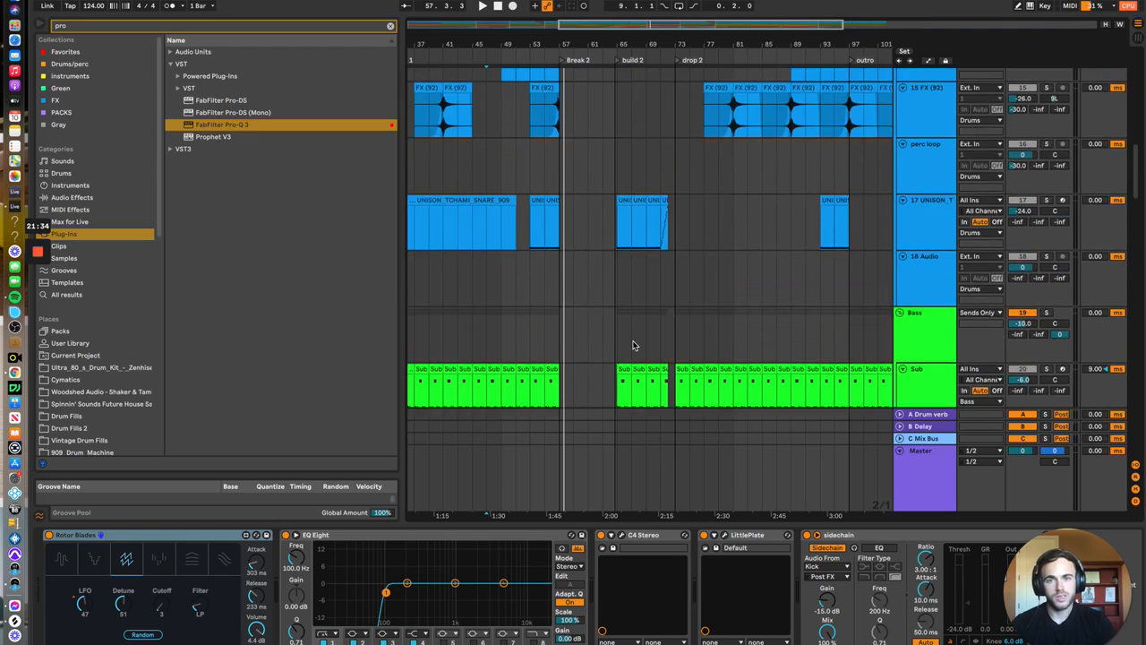
scroll(632, 345, up, 2)
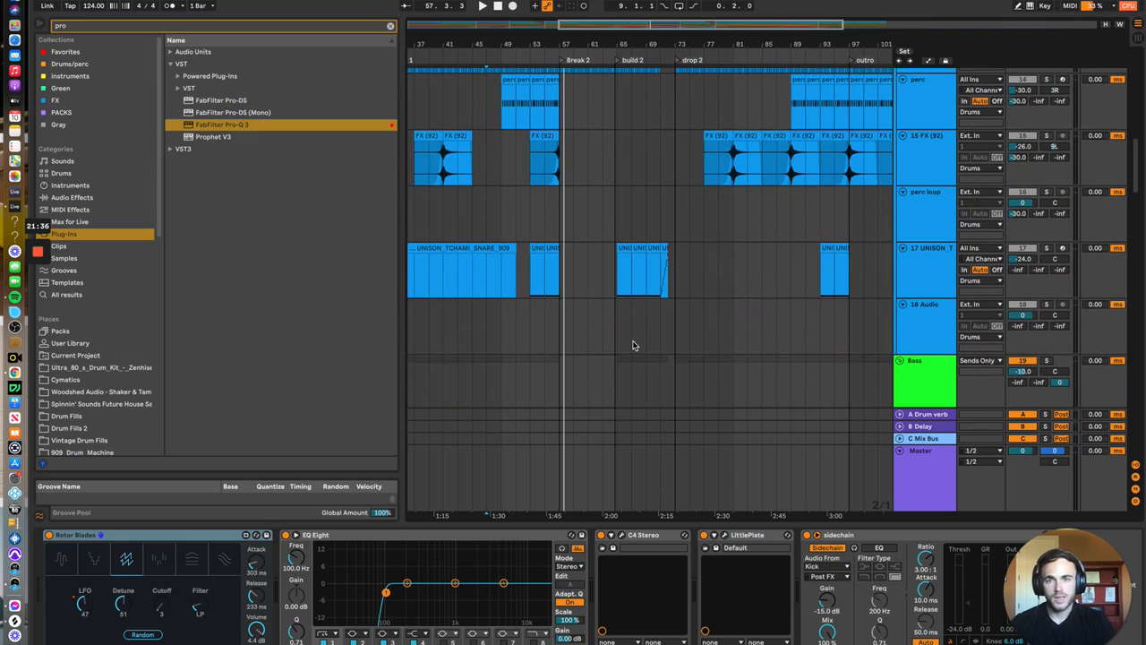
click(442, 177)
click(442, 177)
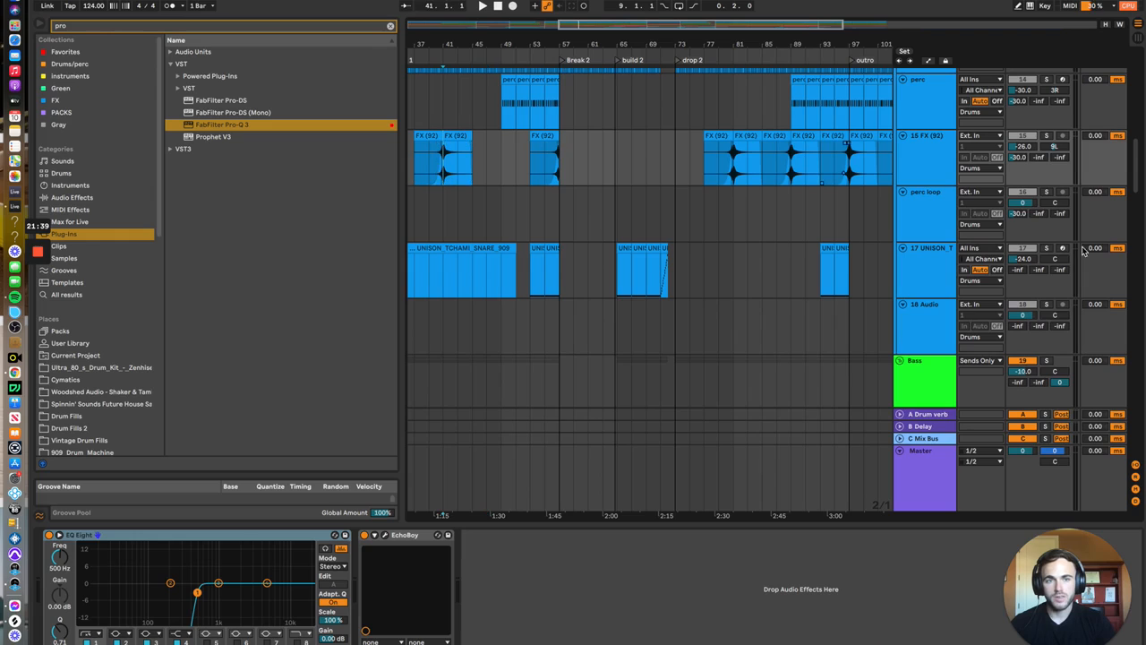
click(932, 158)
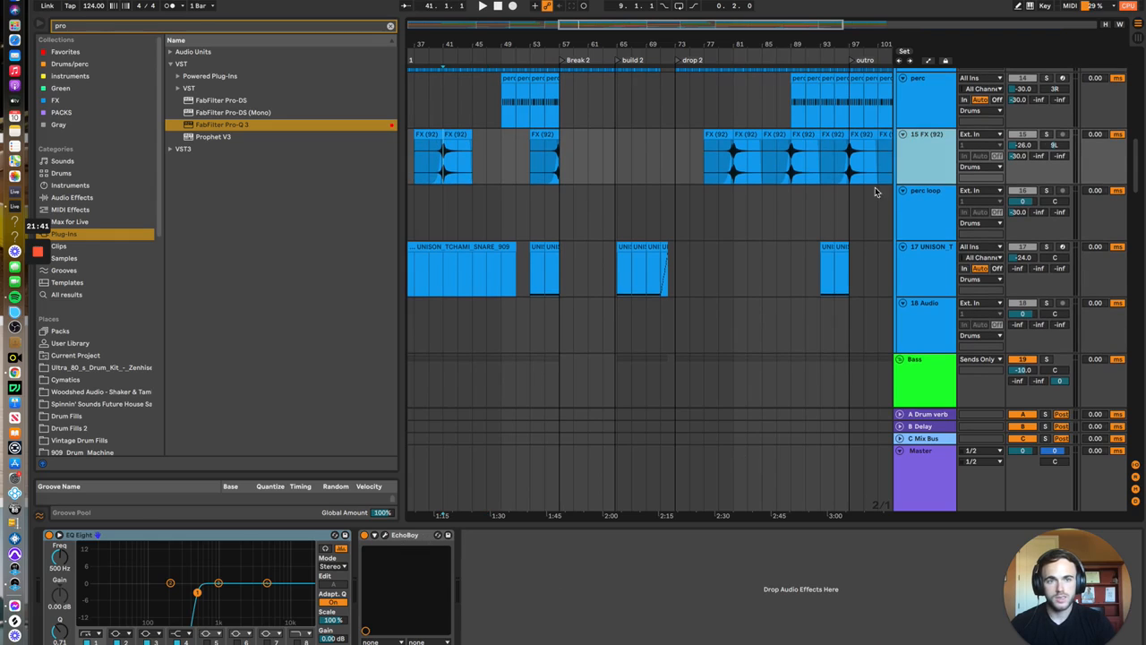
click(1047, 145)
key(space)
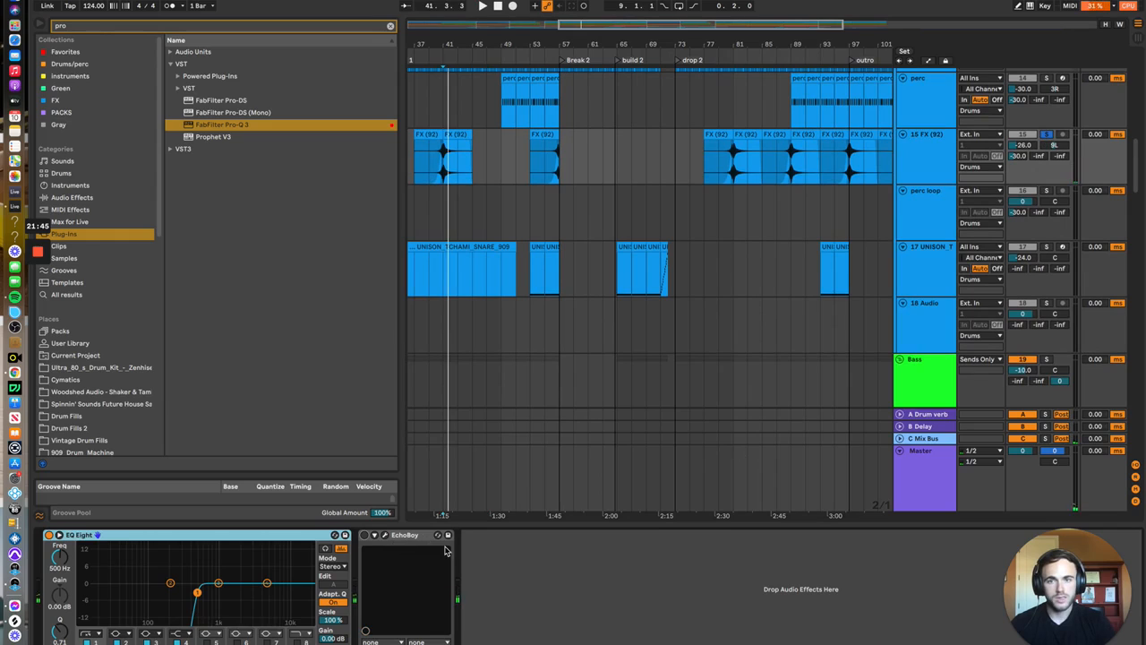
click(365, 536)
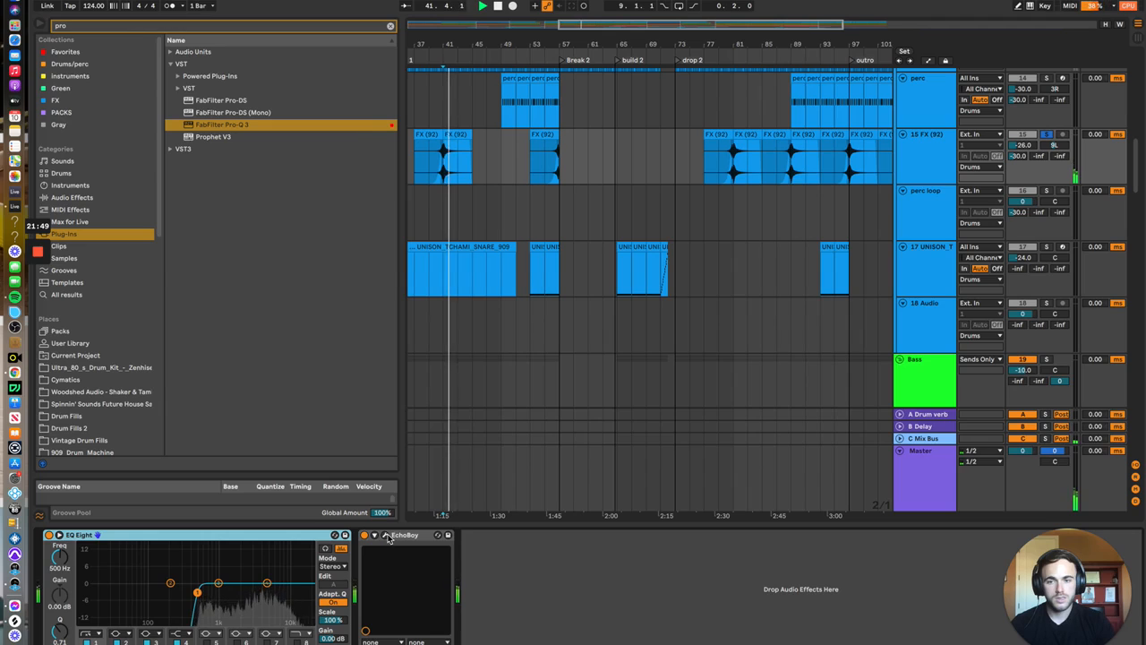
Open EchoBoy on track 15 FX (92) to examine its low cut and delay settings, and close it
click(386, 536)
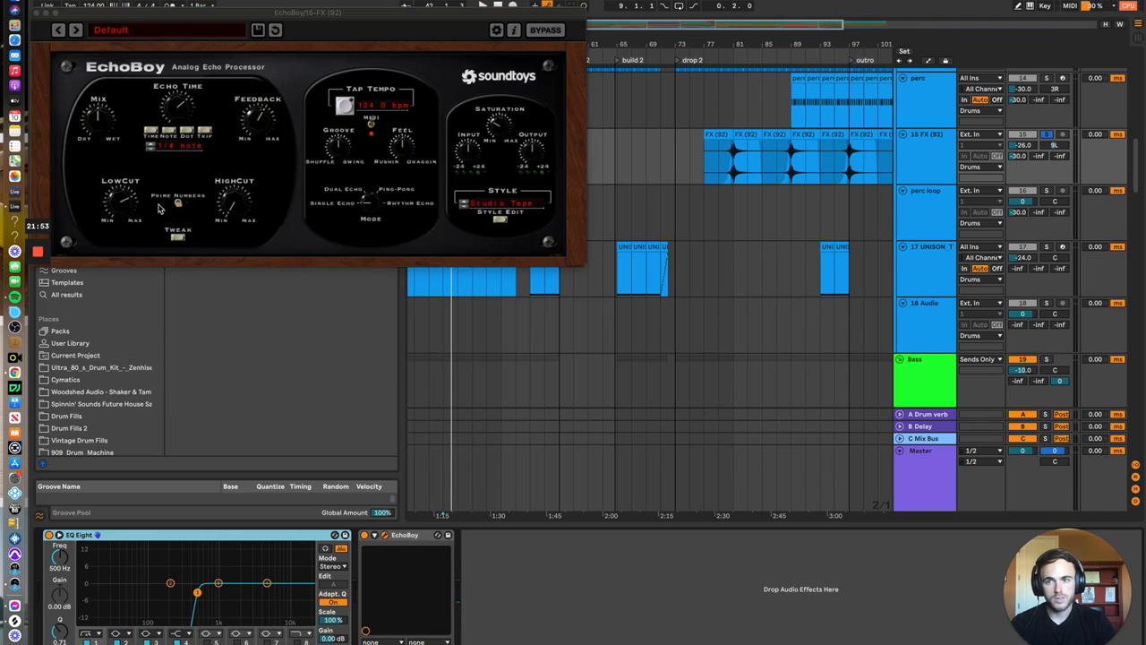
click(35, 15)
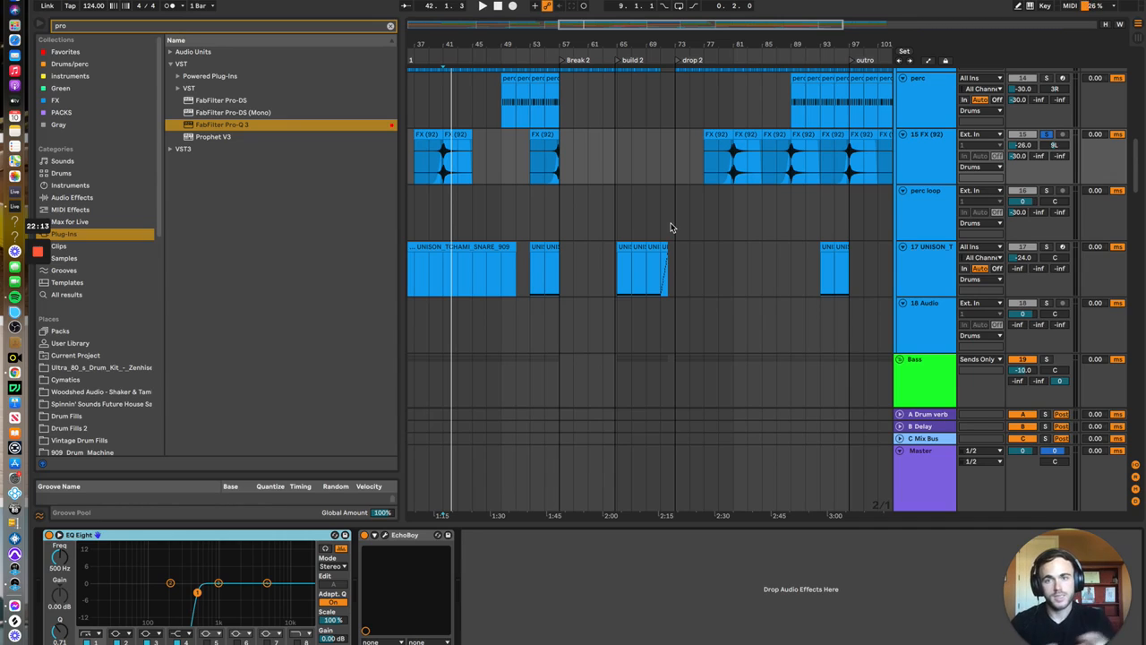
Look through the tracks from the Drums group down to the vocals and return to the Bass group
scroll(717, 269, down, 5)
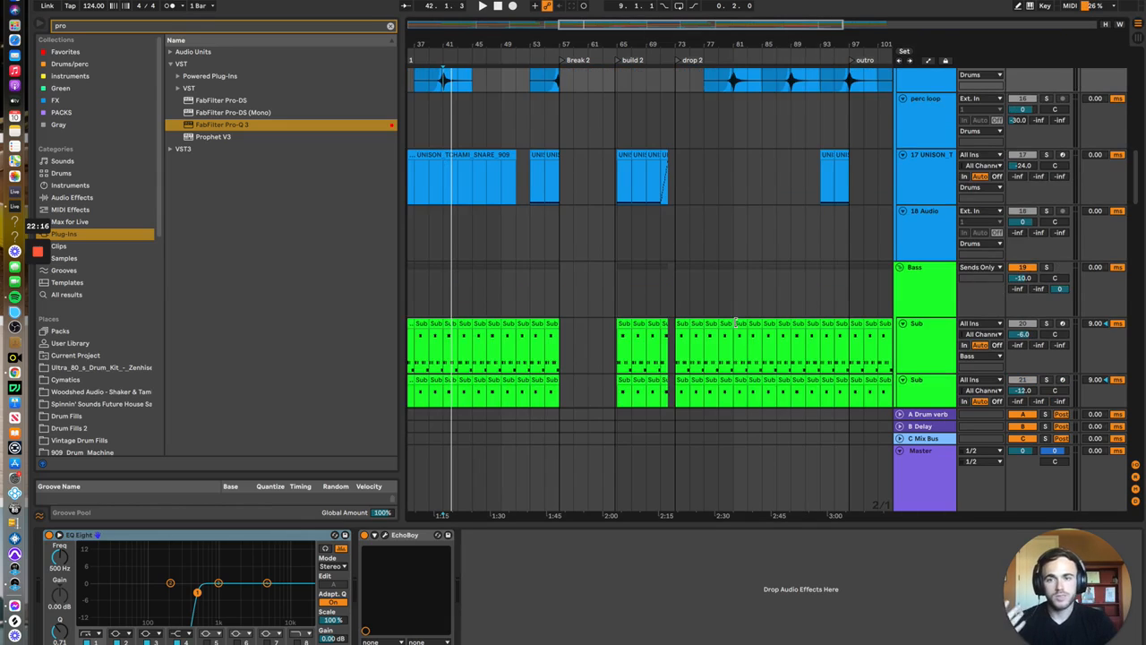
scroll(732, 343, down, 15)
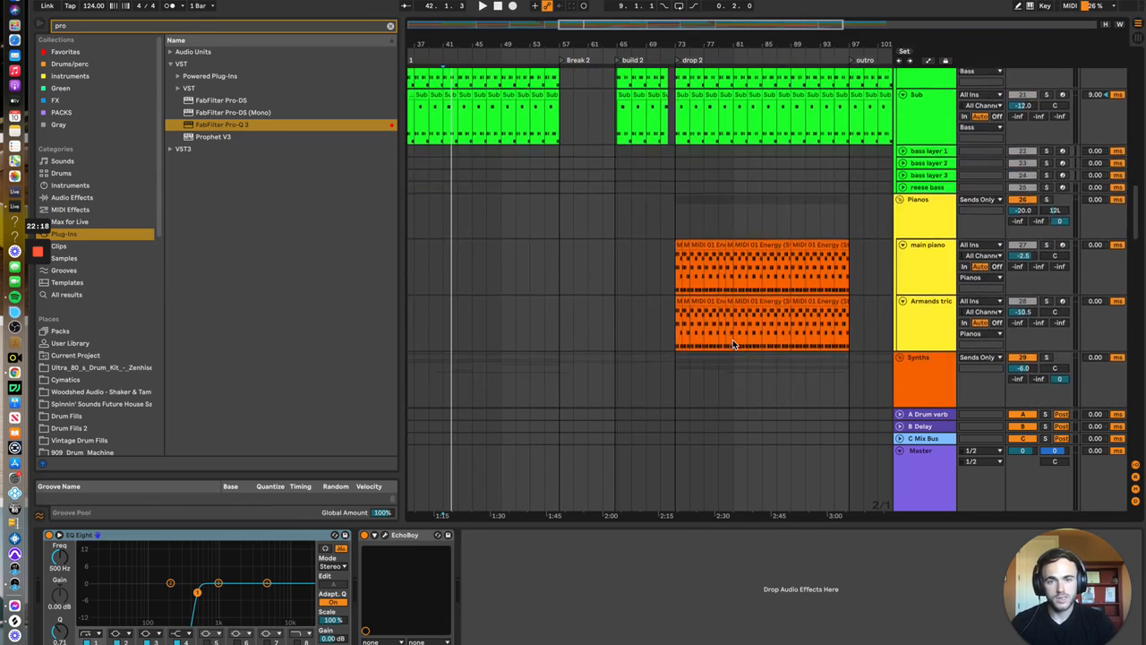
scroll(732, 342, down, 3)
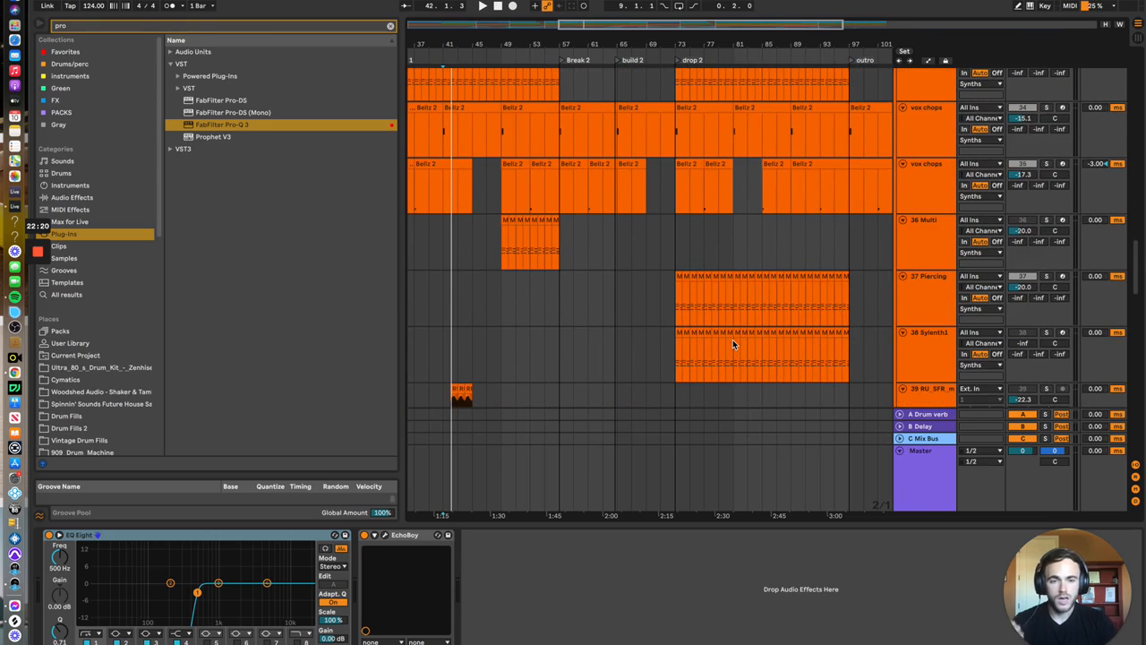
scroll(606, 254, down, 15)
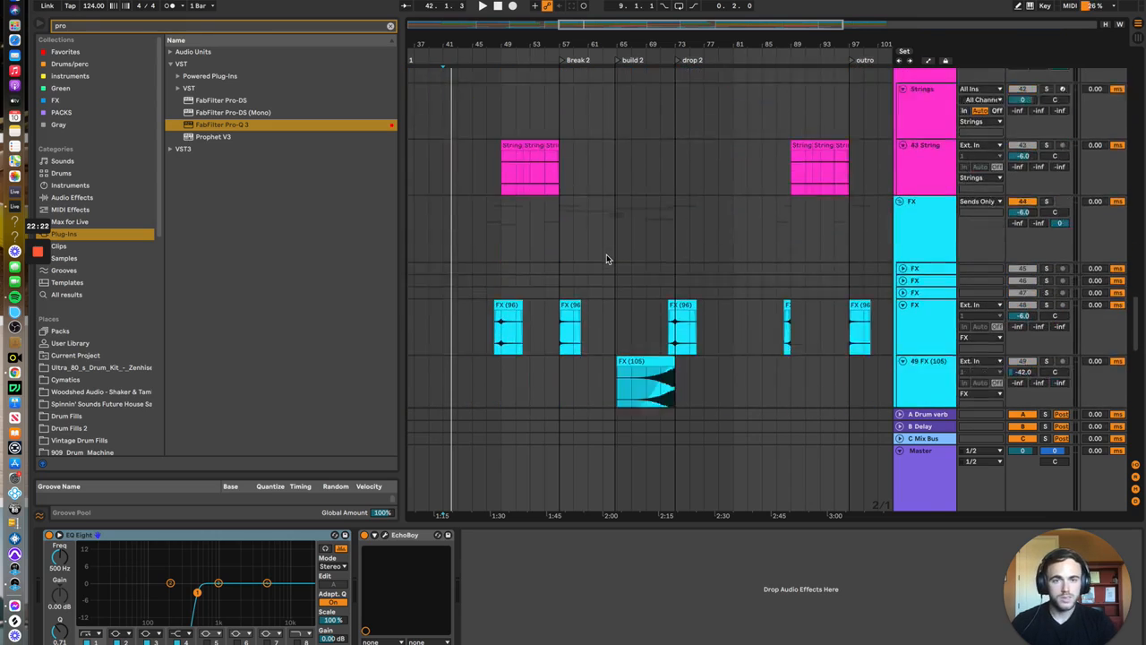
scroll(606, 259, down, 5)
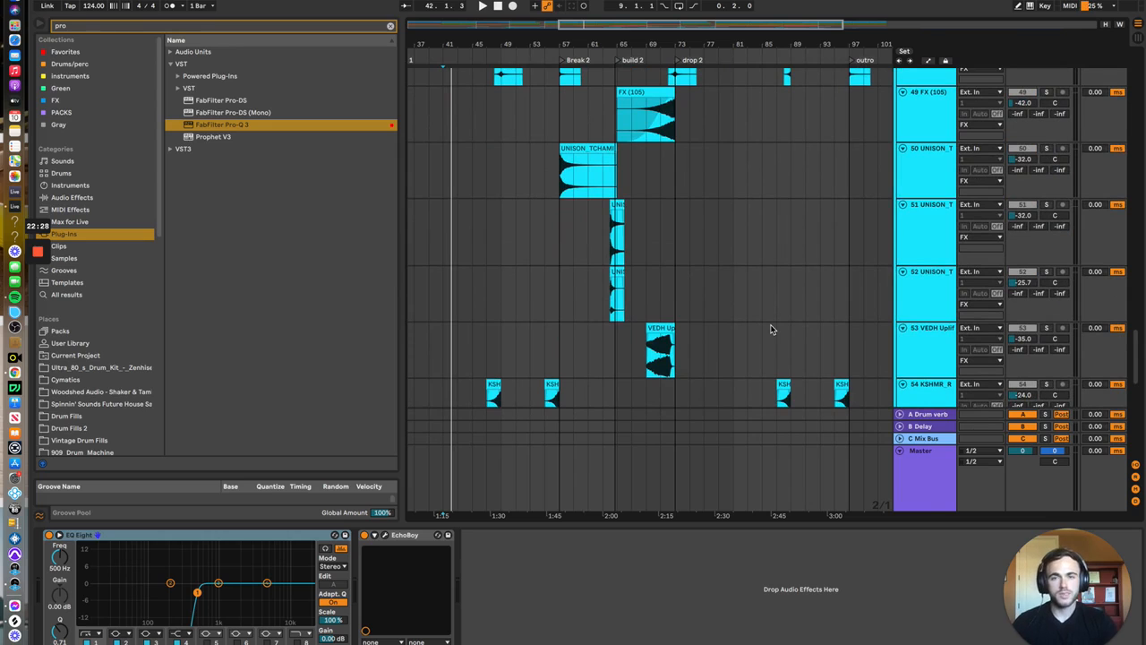
scroll(715, 368, down, 8)
scroll(715, 367, down, 4)
scroll(715, 367, up, 5)
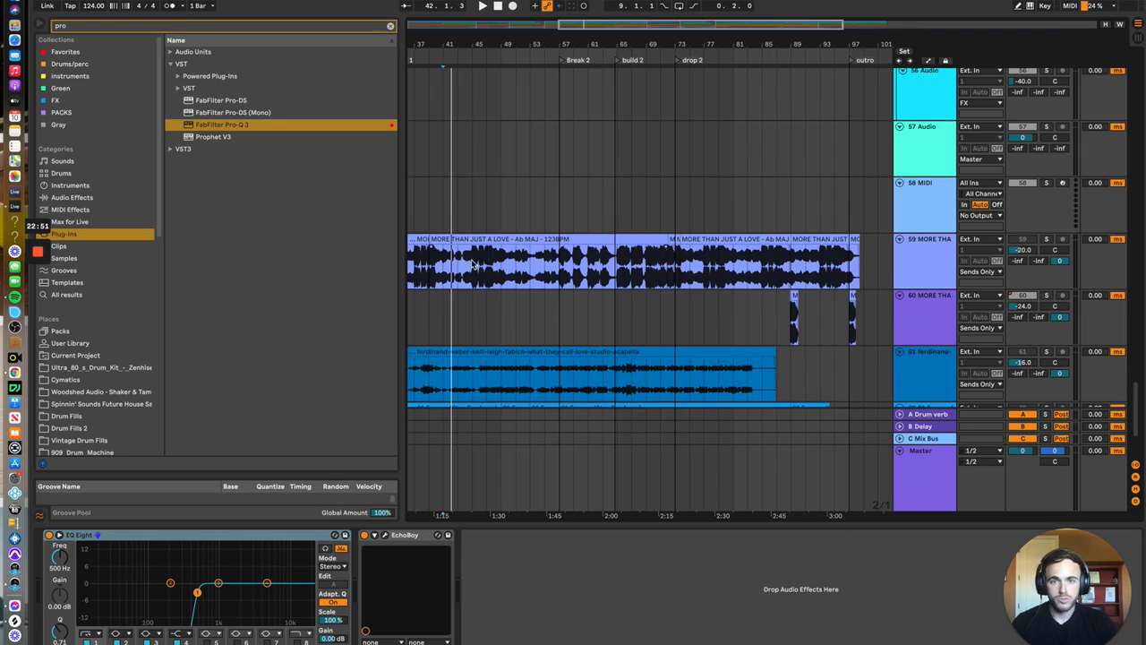
scroll(524, 336, up, 15)
scroll(526, 338, up, 15)
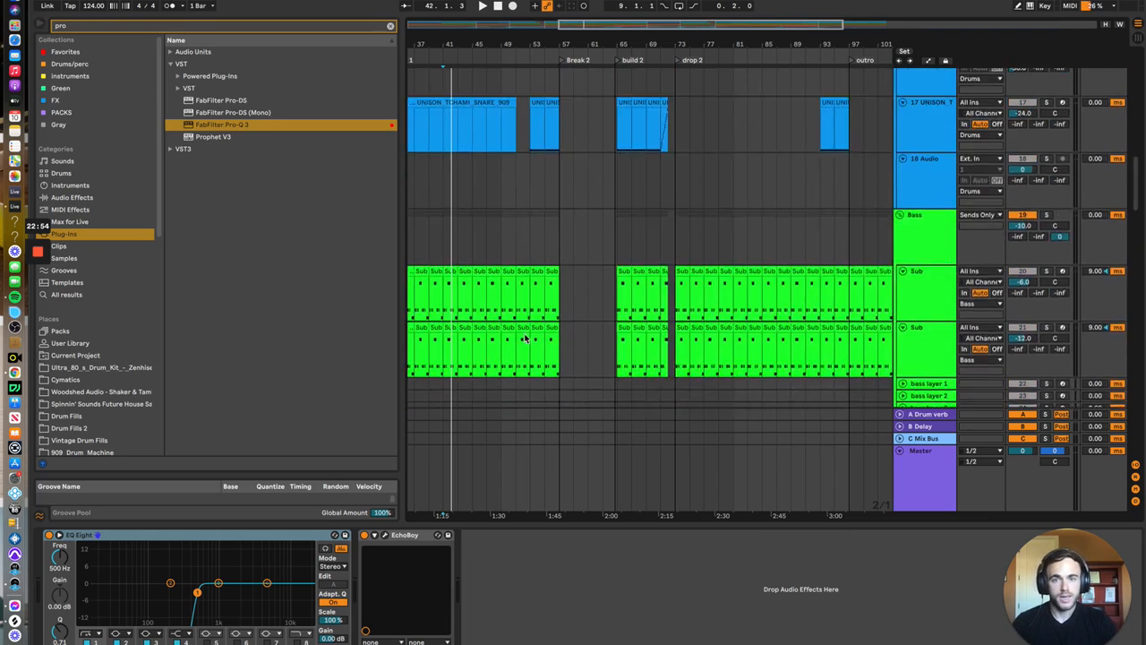
Solo the first Sub track in the Bass group, play it with FabFilter Saturn 2 off, and view its Serum patch
click(941, 181)
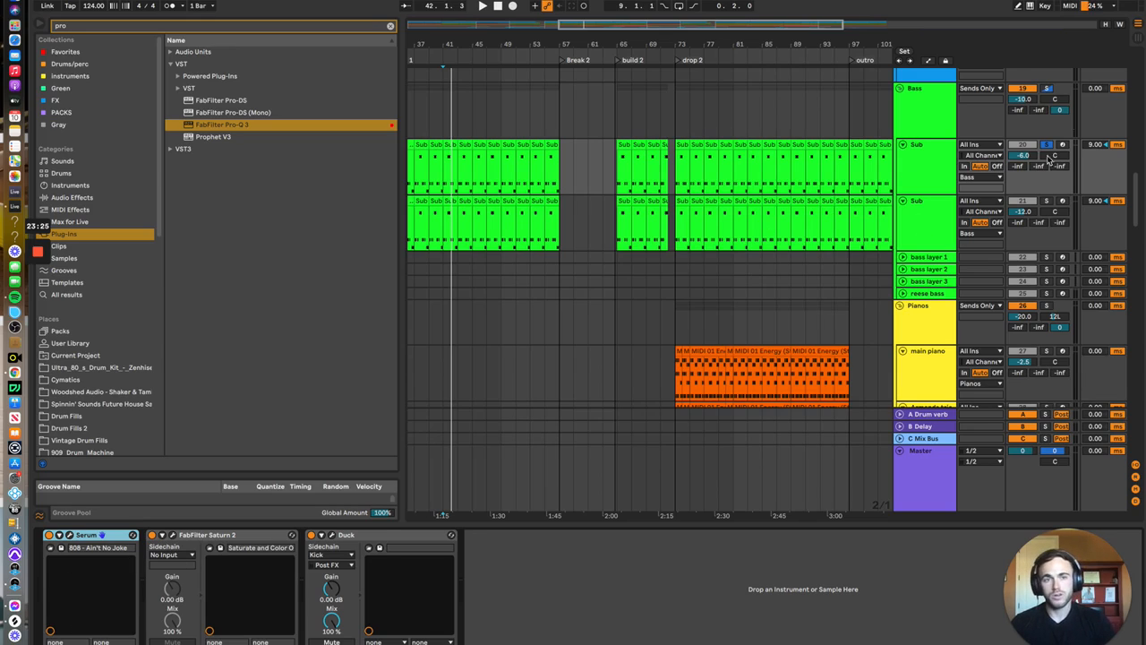
key(space)
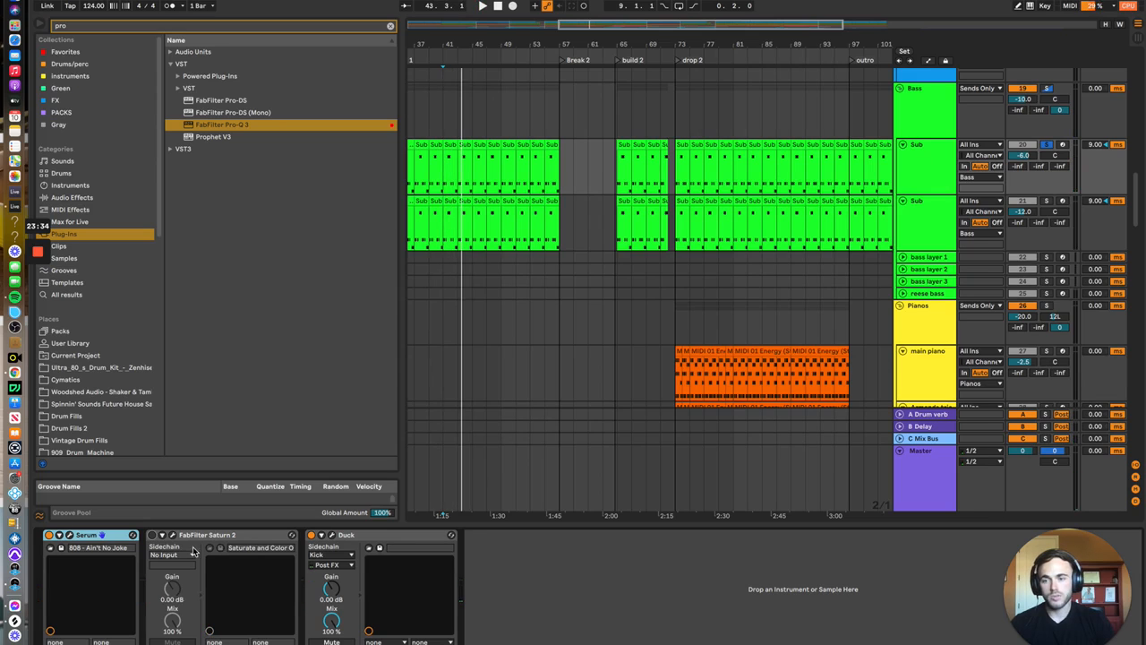
click(70, 535)
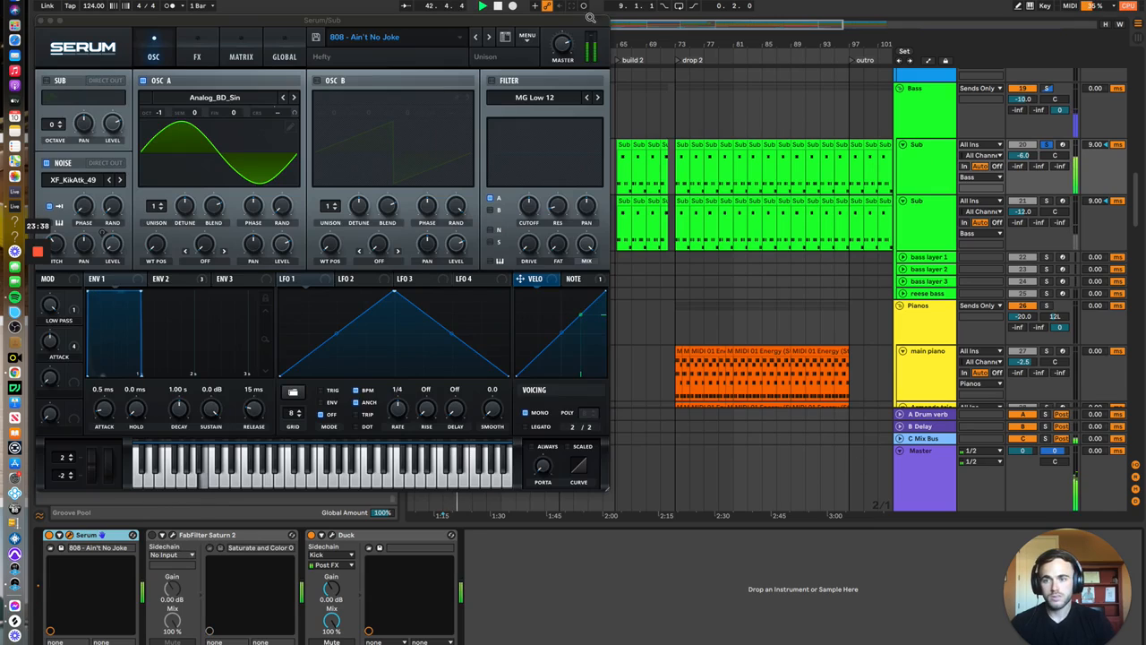
click(42, 20)
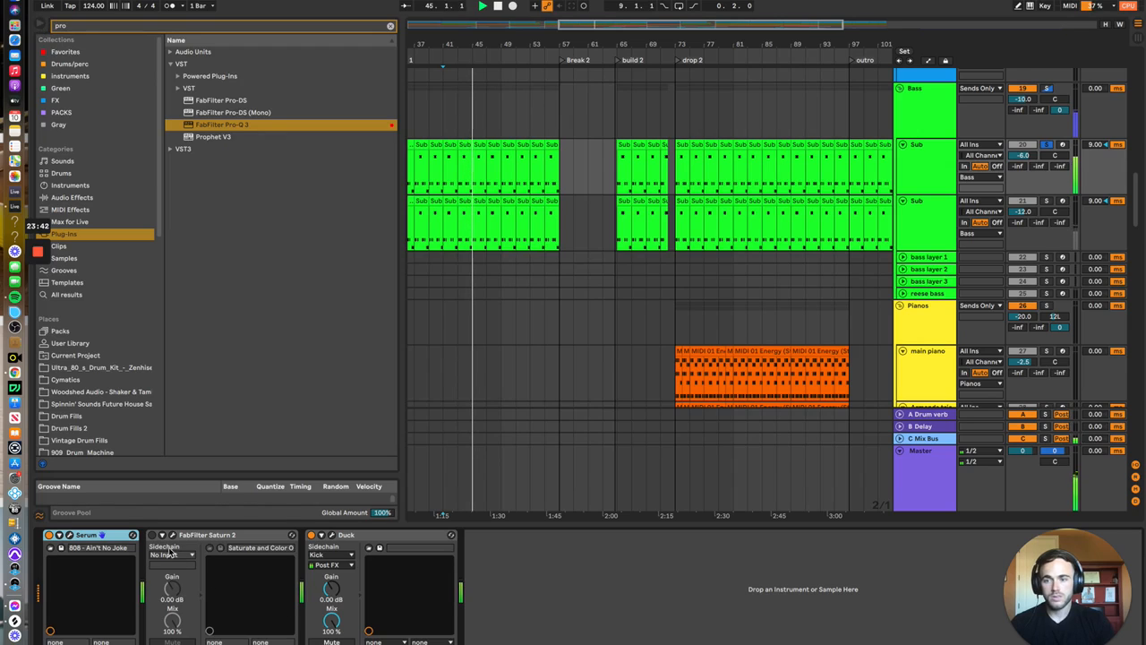
Open FabFilter Saturn 2 on the Sub track, turn it on to hear its Gentle Saturation, and close it
click(173, 535)
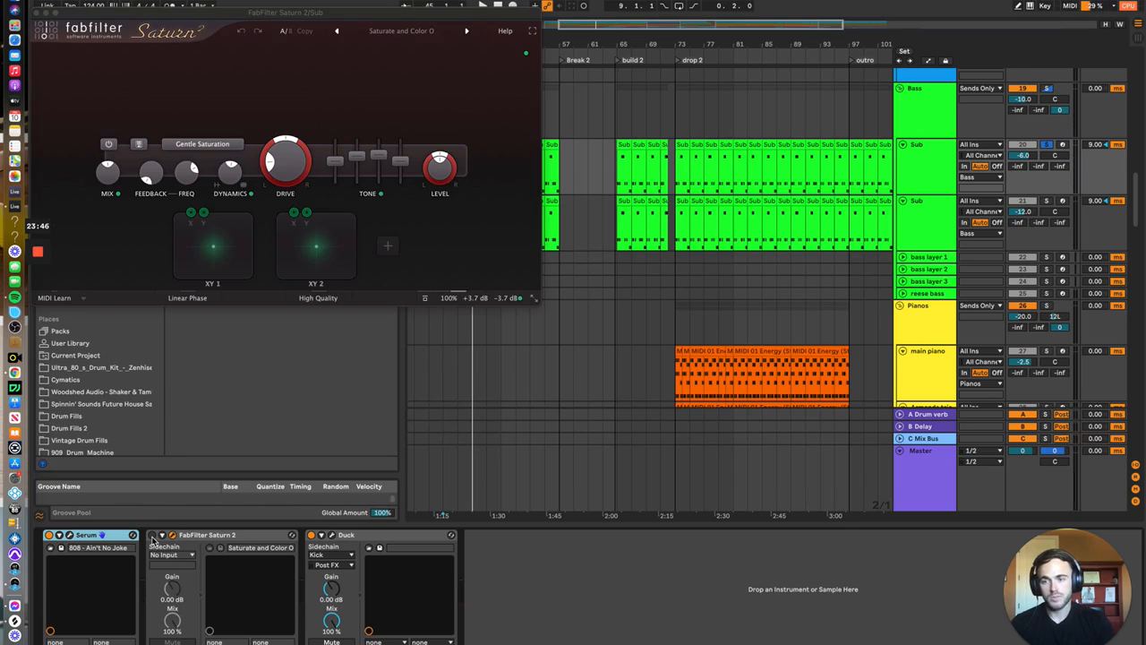
click(152, 536)
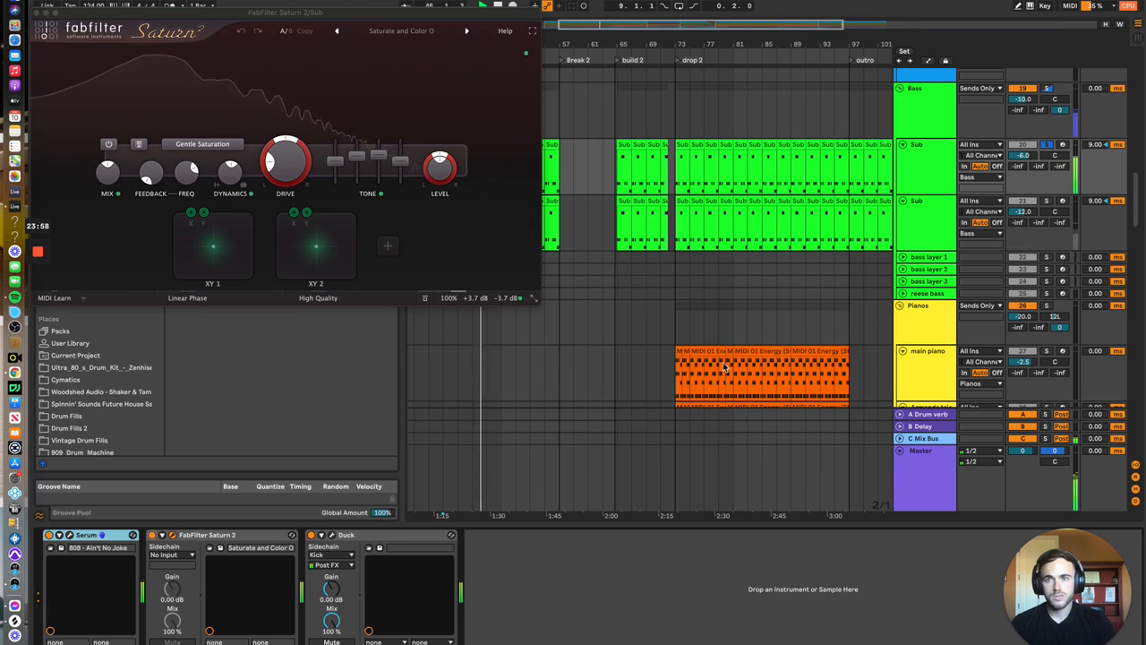
key(super+alt+p)
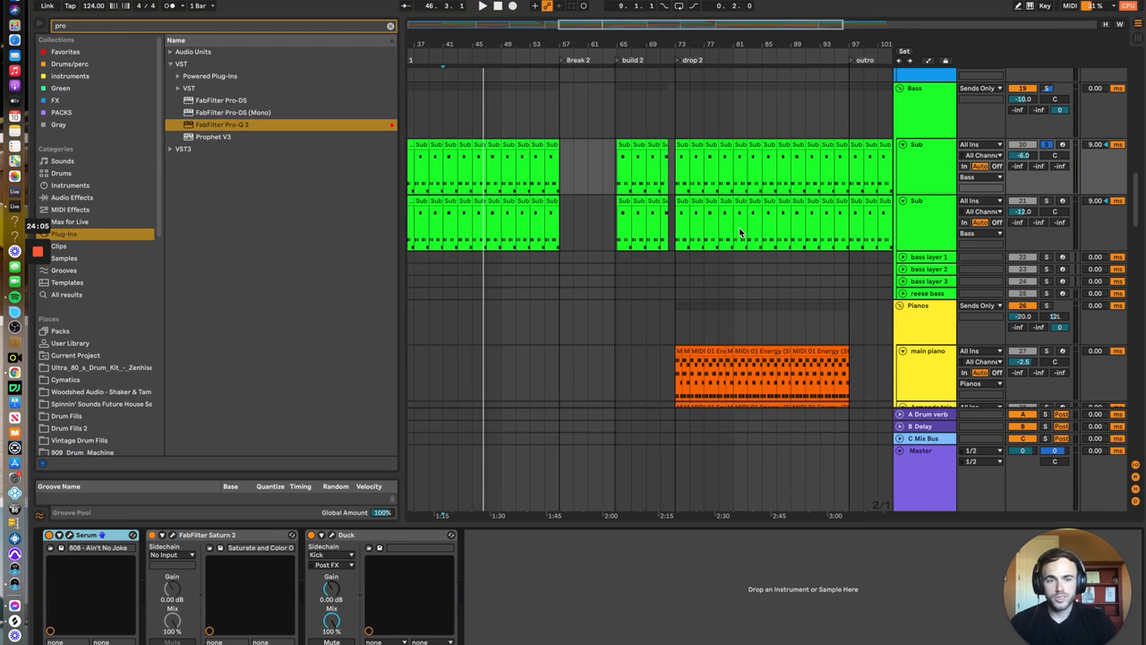
Open the Softube Saturation Knob on the Drums group and examine its saturation type options
scroll(740, 233, up, 5)
click(920, 110)
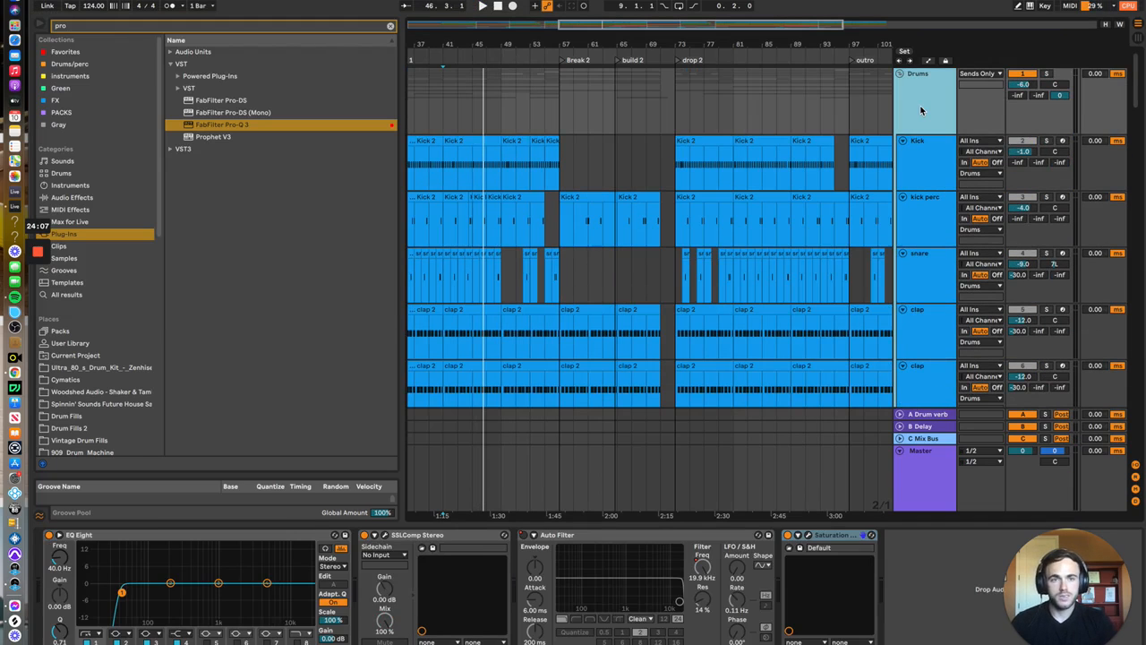
click(802, 547)
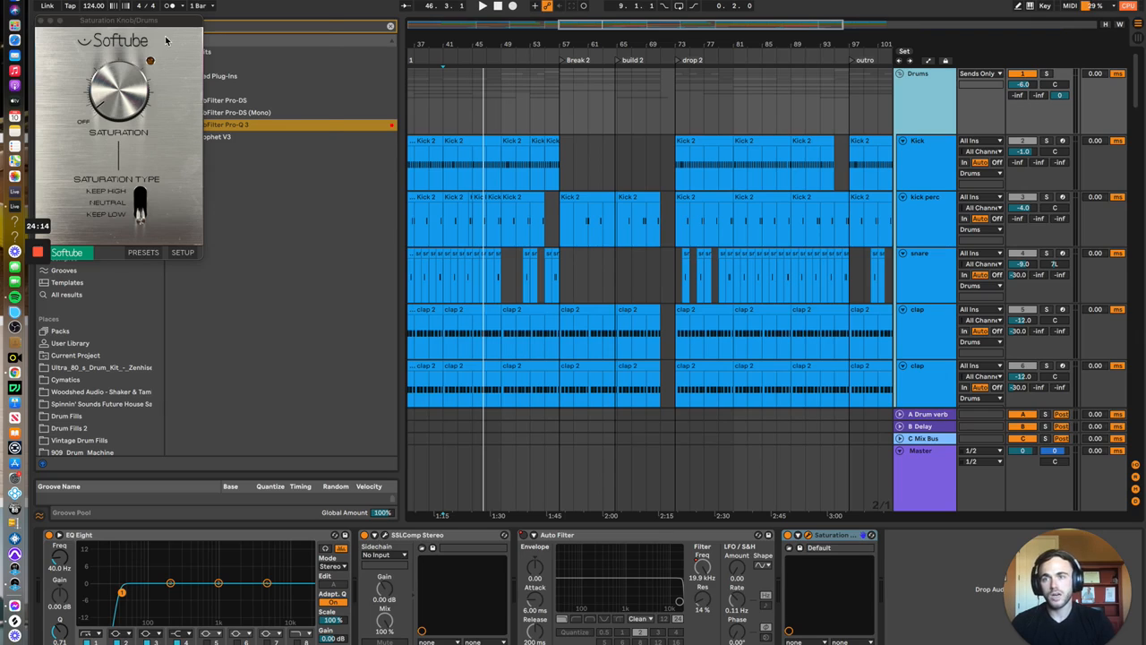
drag(166, 20, 293, 25)
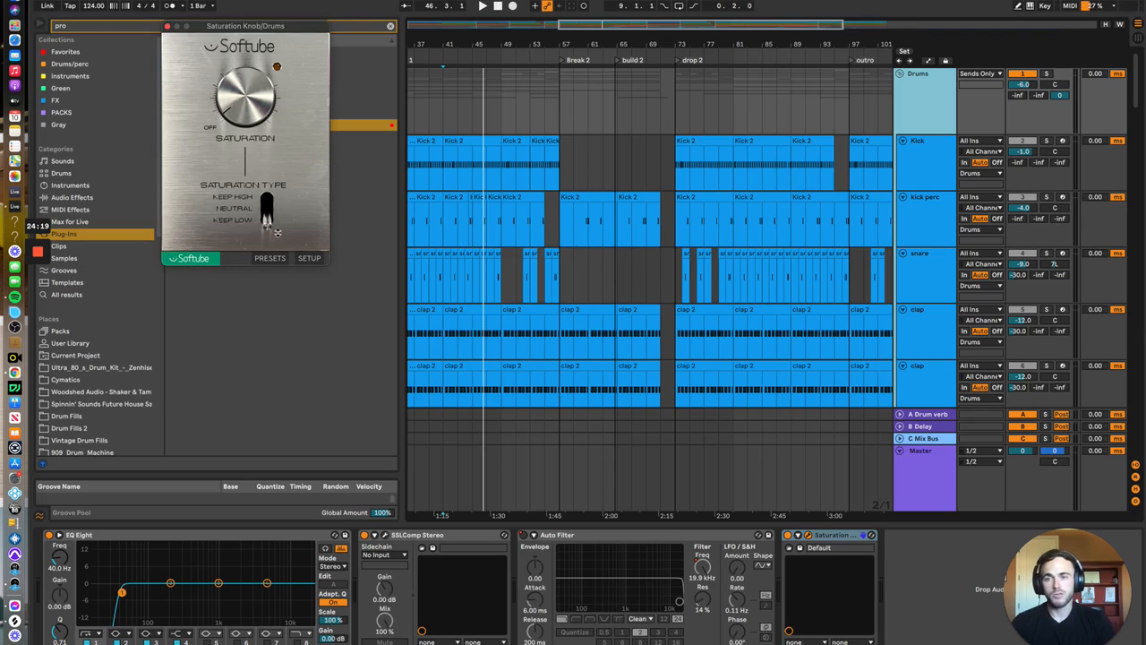
Solo the Drums group and play it from bar 41 with the Saturation Knob off and back on
click(788, 541)
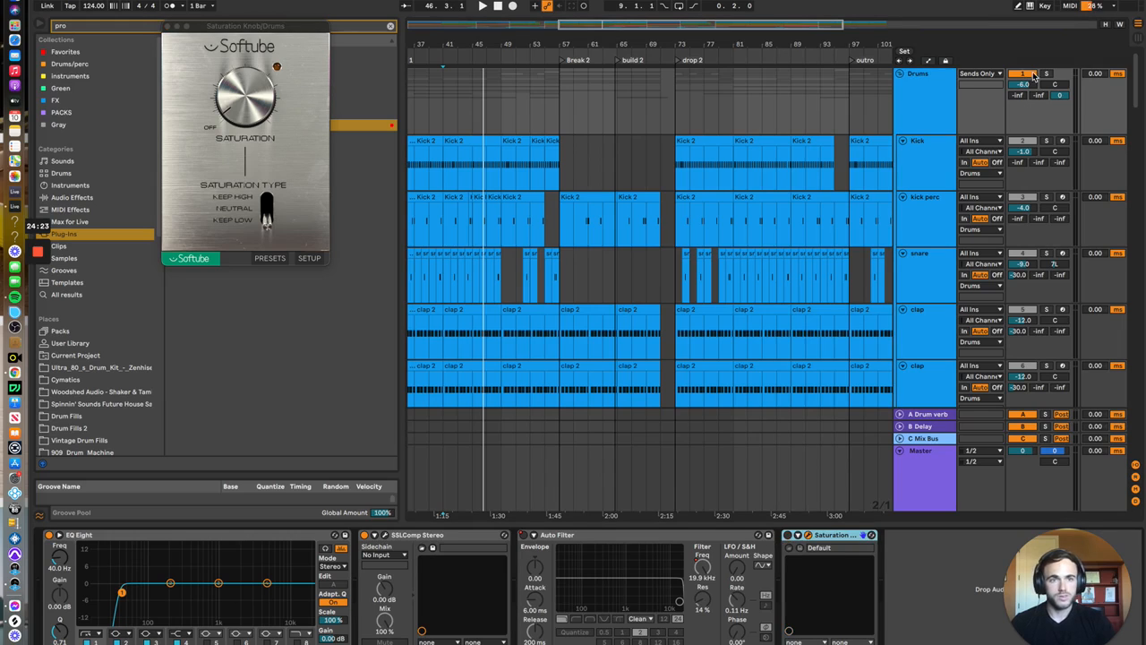
click(851, 469)
key(space)
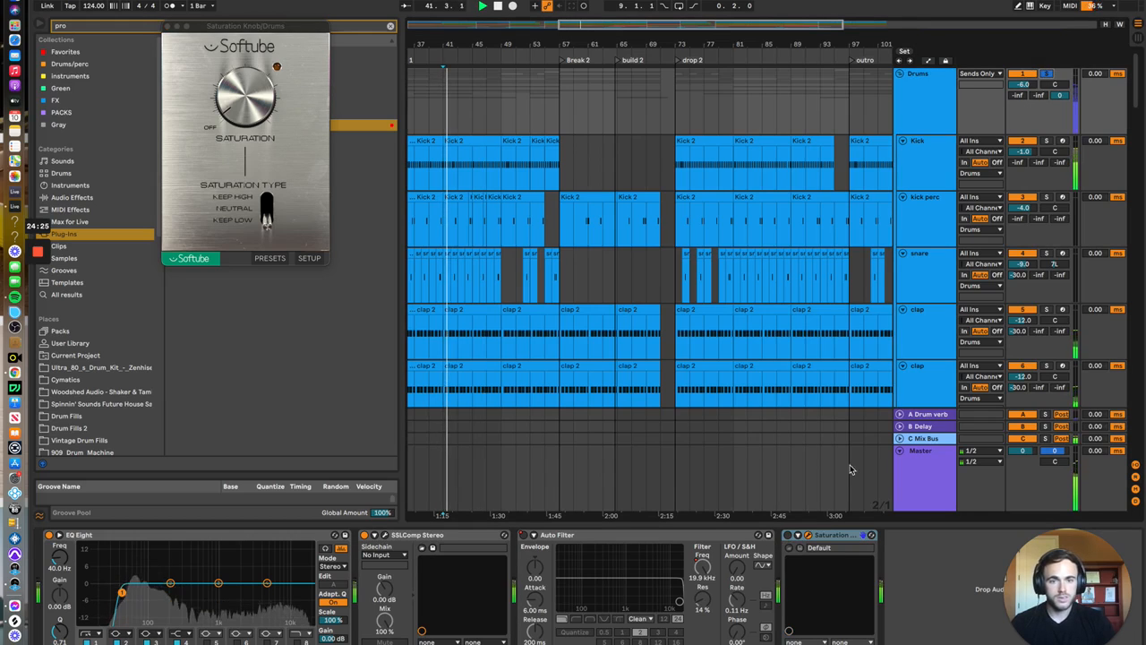
click(788, 536)
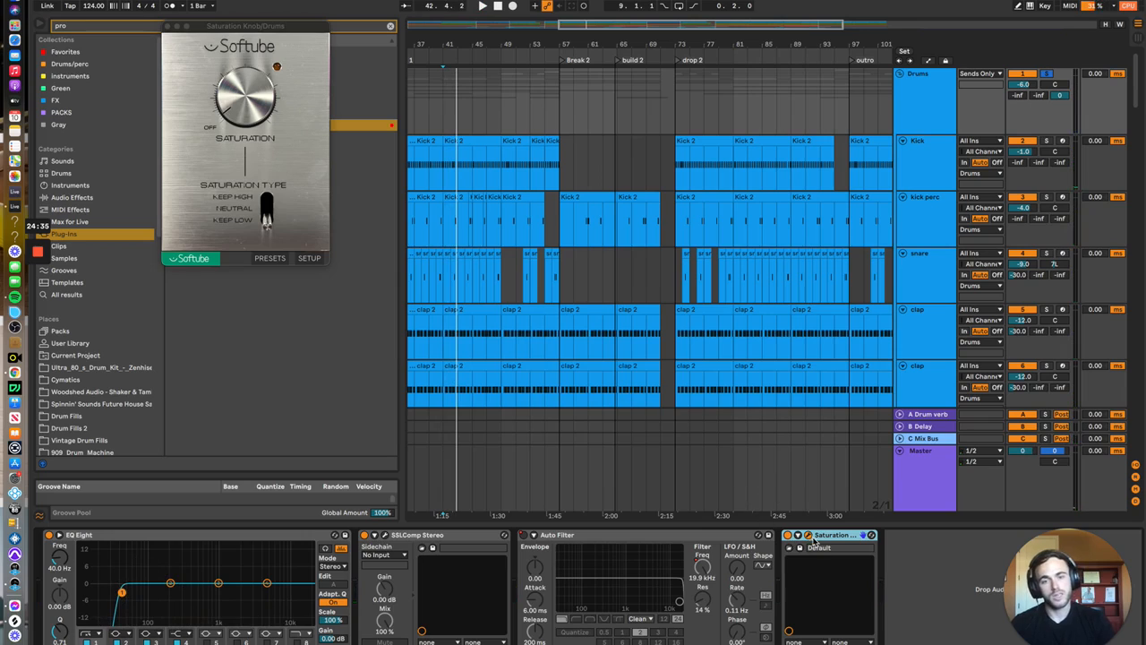
Play the drums from bar 41 while raising the saturation amount far up and bringing it back down low
key(space)
click(235, 103)
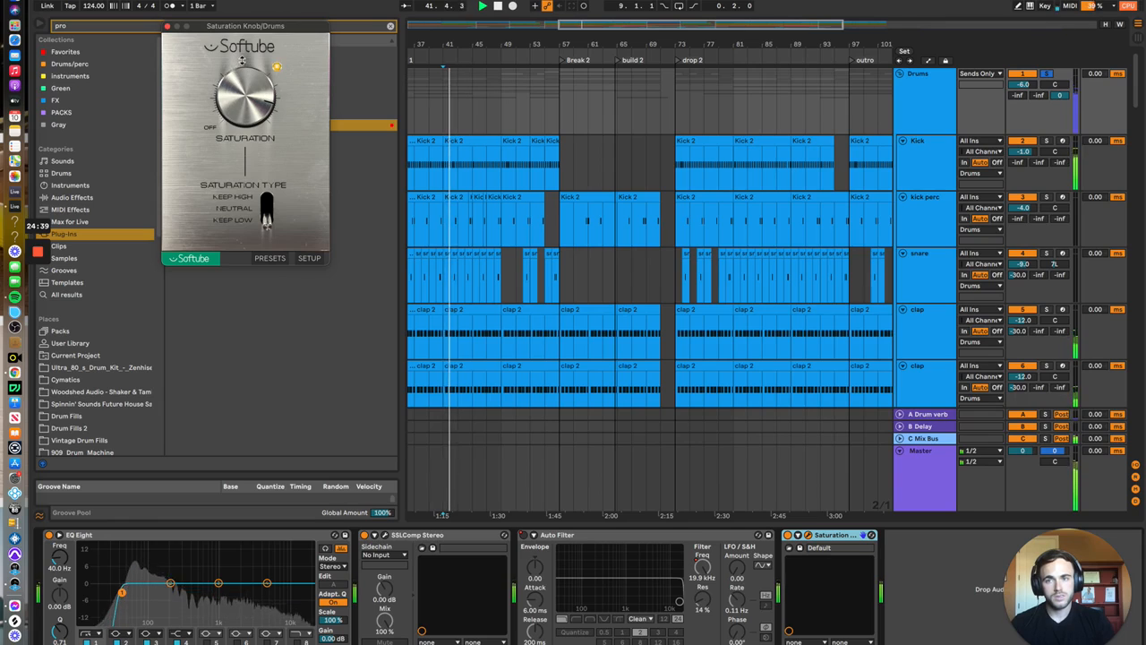
drag(245, 100, 249, 122)
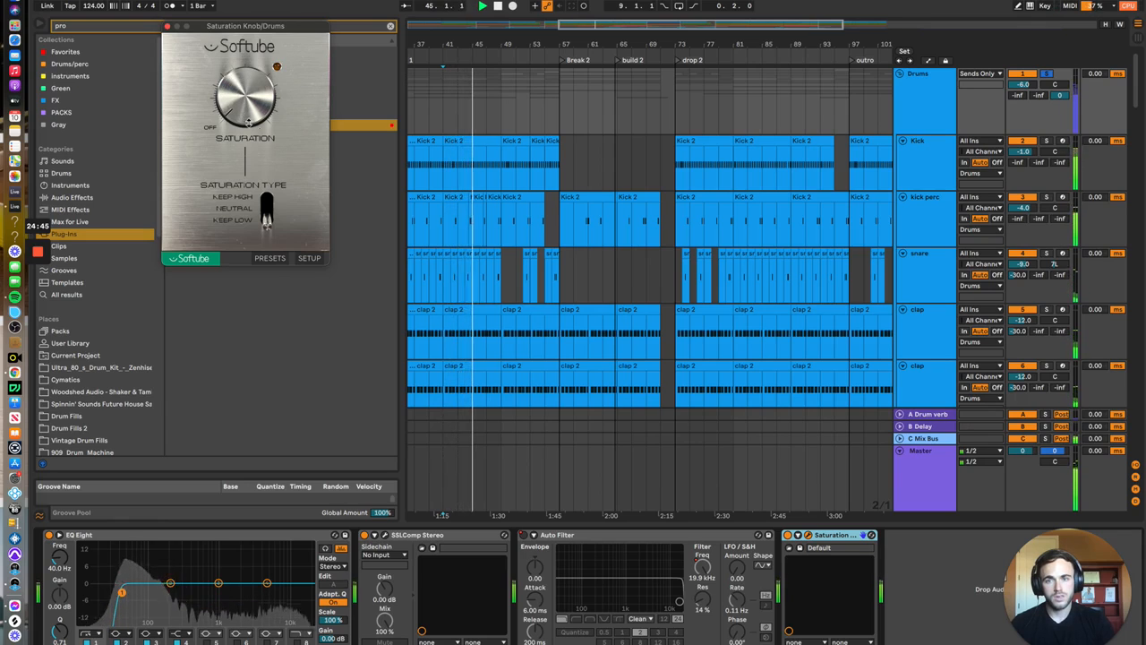
Compare the drums from bar 41 with the subtle saturation off and on, and close the Saturation Knob
click(788, 536)
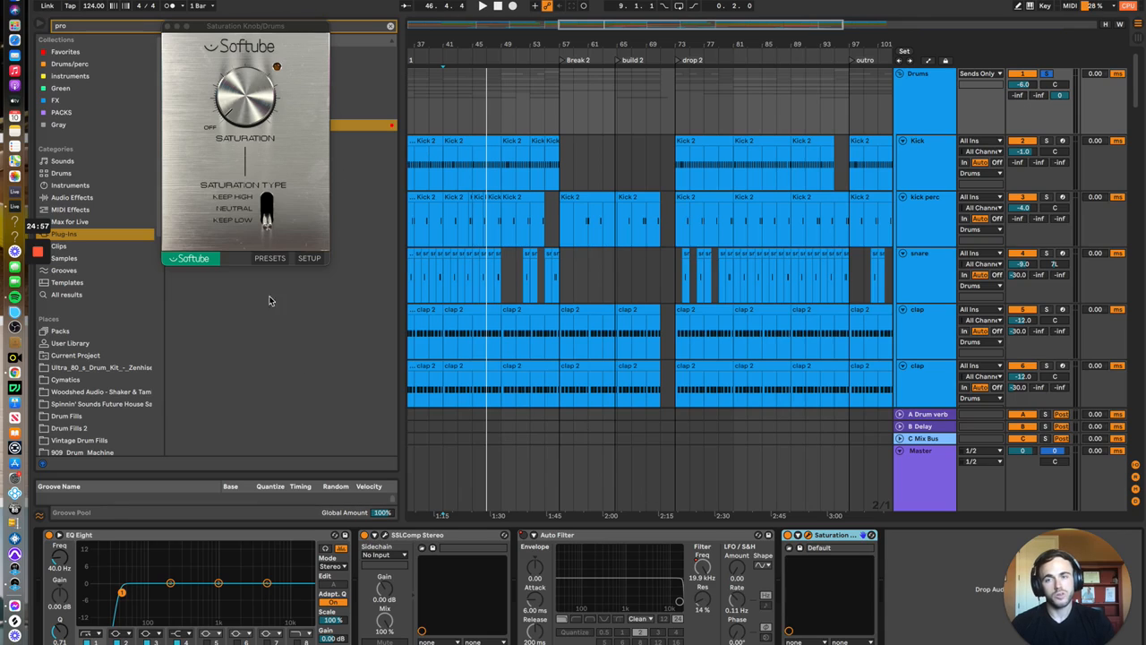
click(255, 119)
key(space)
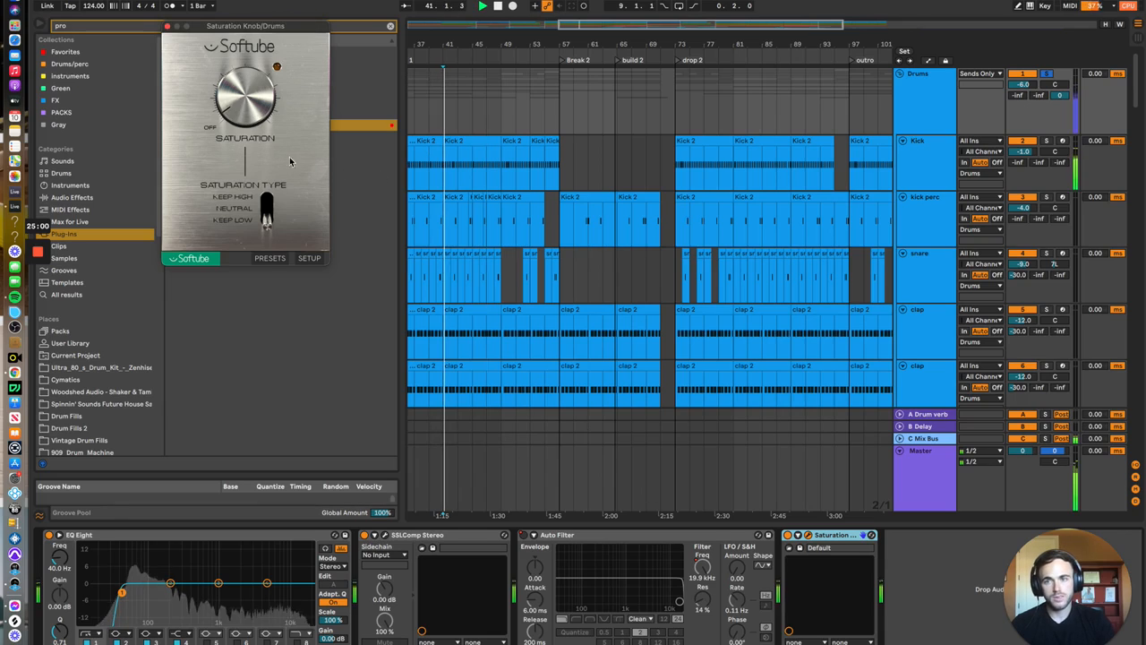
click(791, 536)
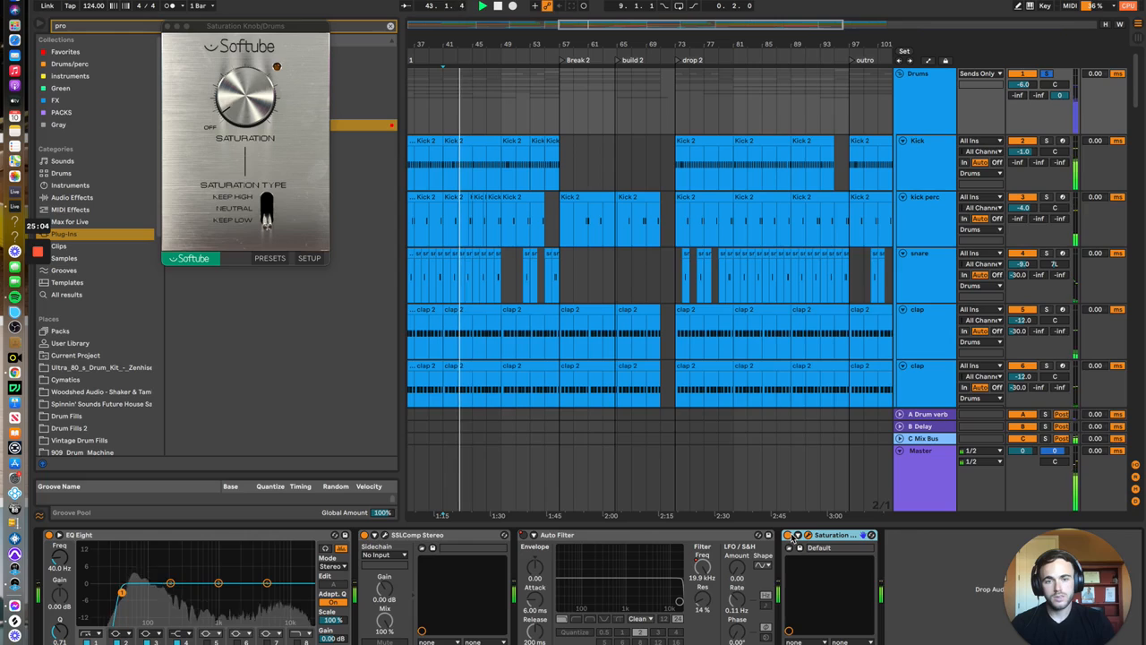
click(249, 113)
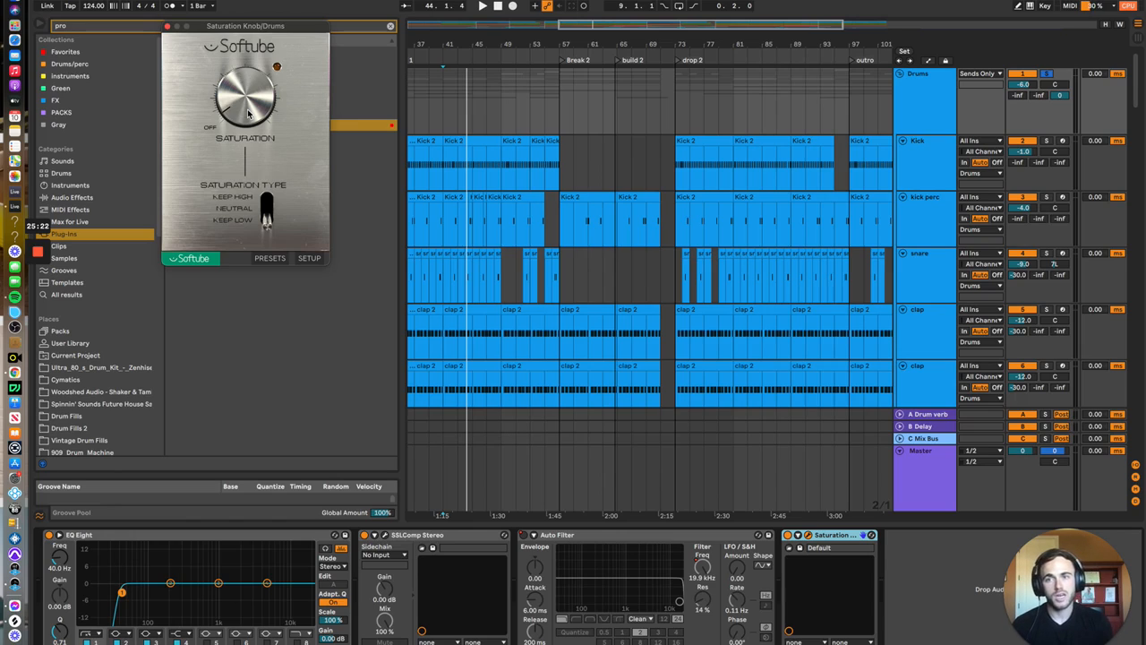
click(166, 26)
Look over the full song from the Drums group, including the clap at bar 33, down to the Pianos and Synths groups
scroll(578, 329, down, 15)
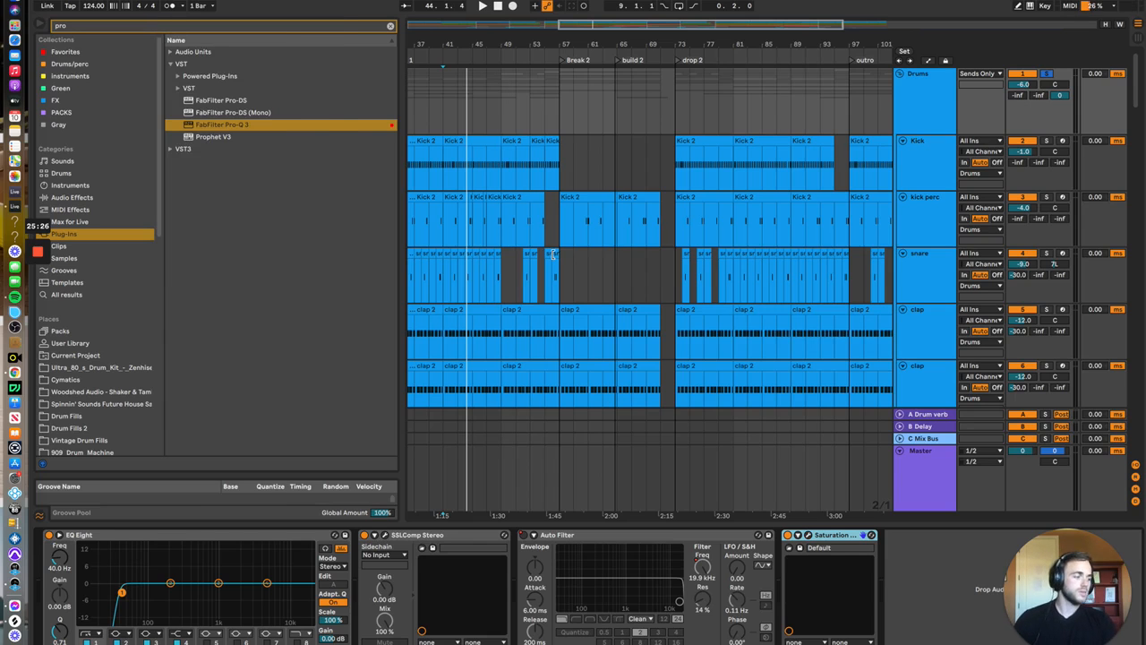
scroll(577, 335, up, 15)
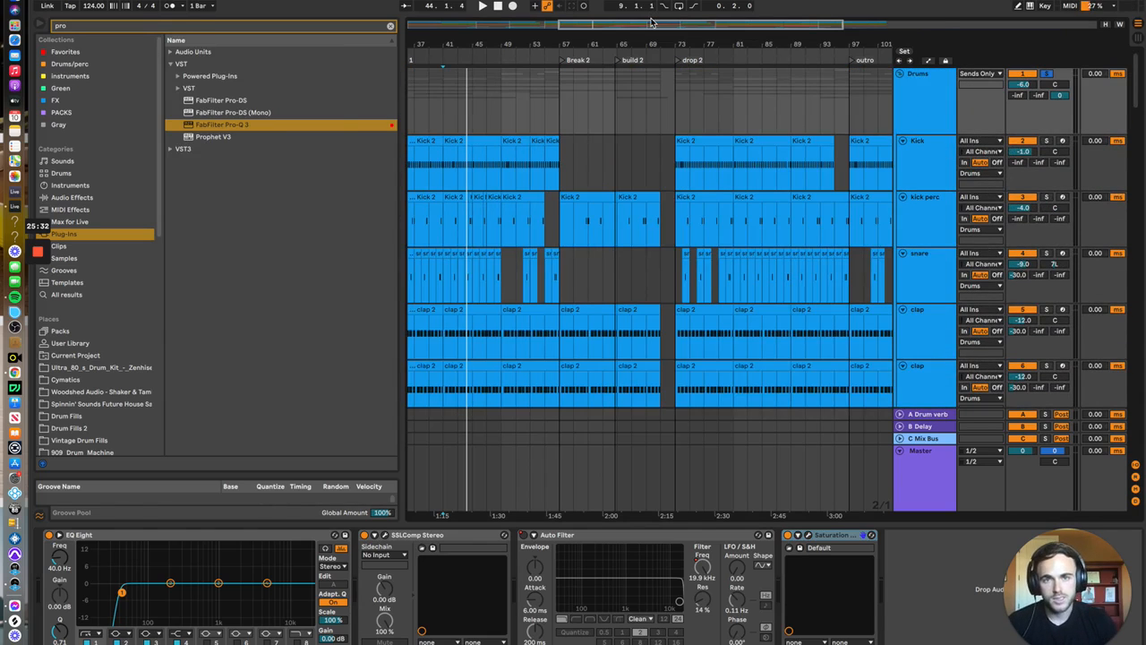
drag(652, 23, 650, 7)
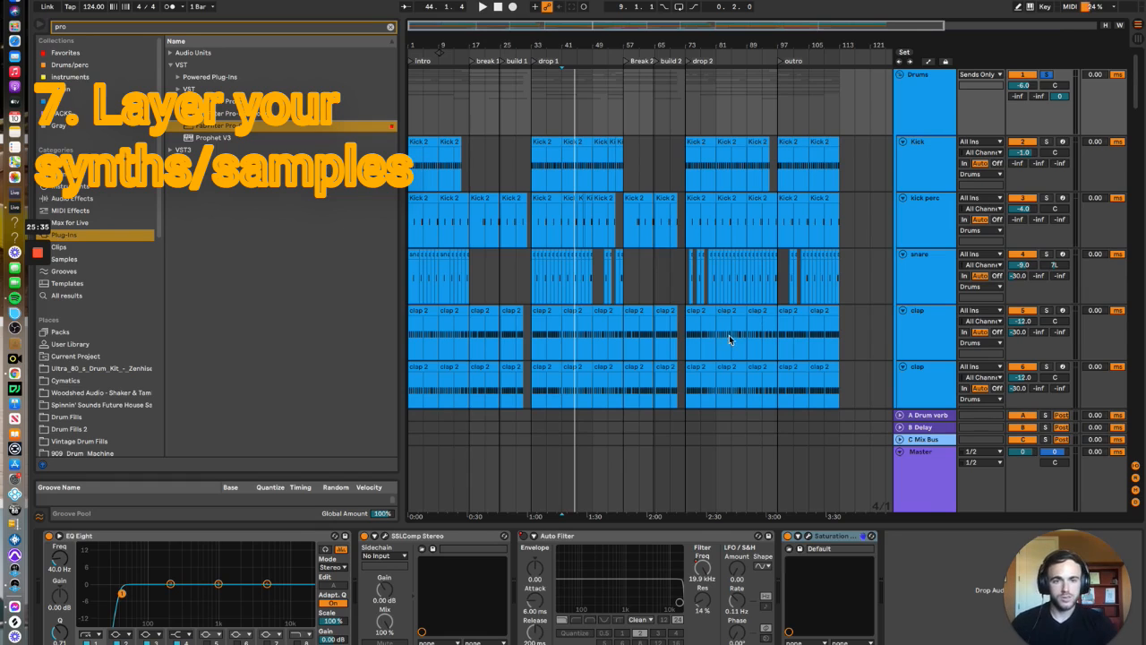
scroll(589, 259, down, 3)
click(588, 258)
scroll(591, 265, down, 5)
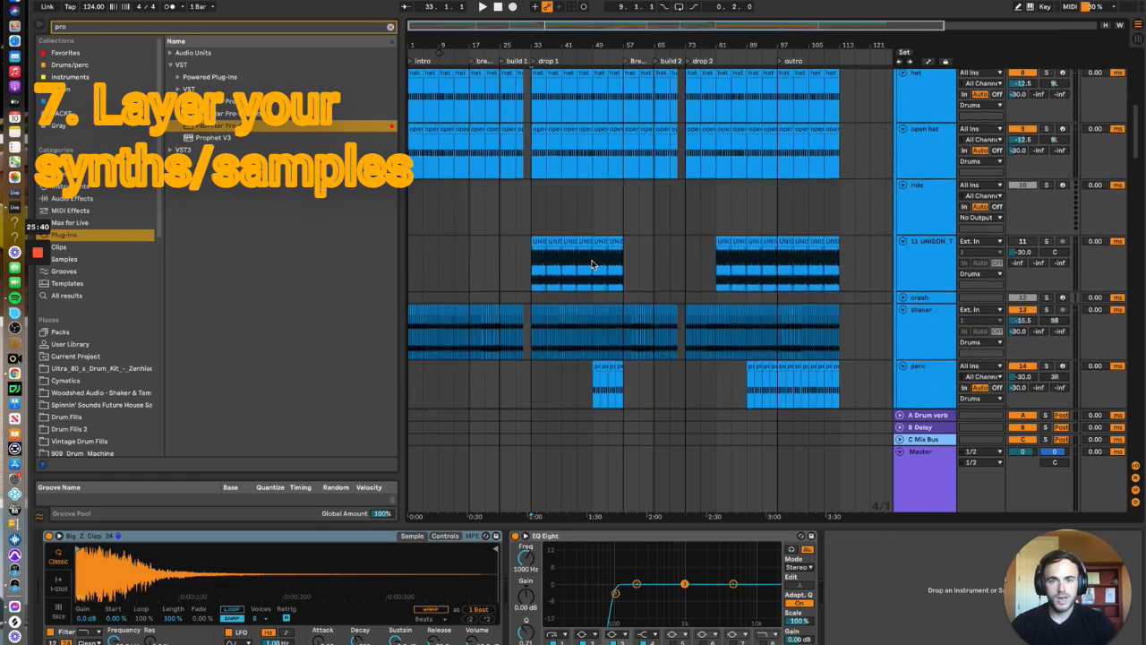
scroll(591, 265, down, 10)
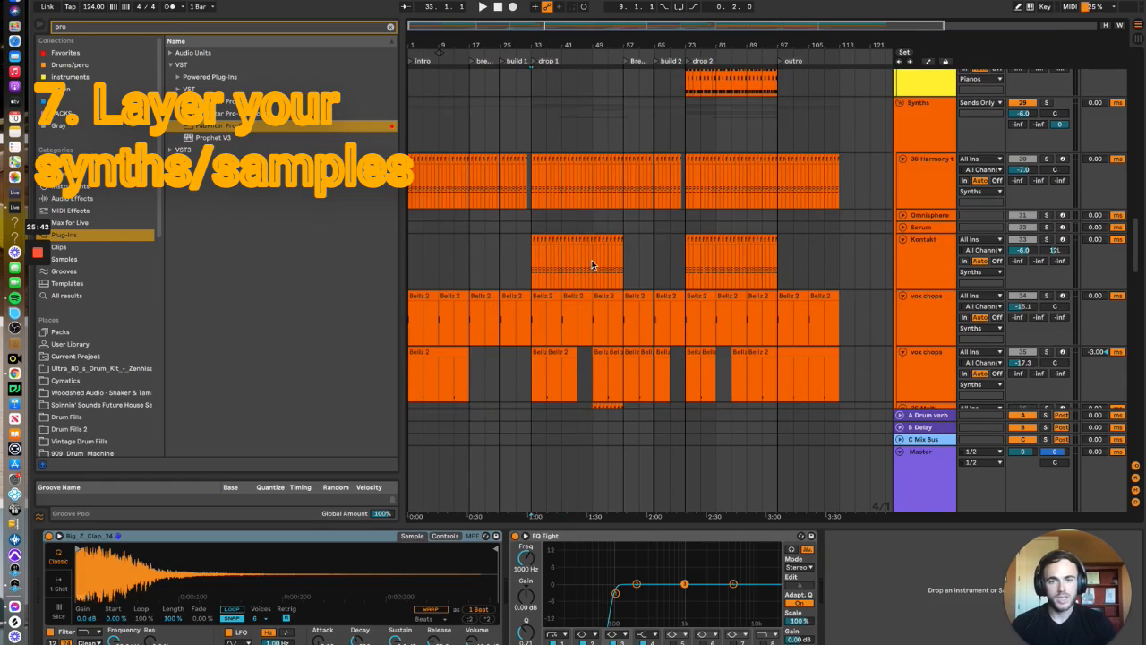
scroll(595, 251, down, 1)
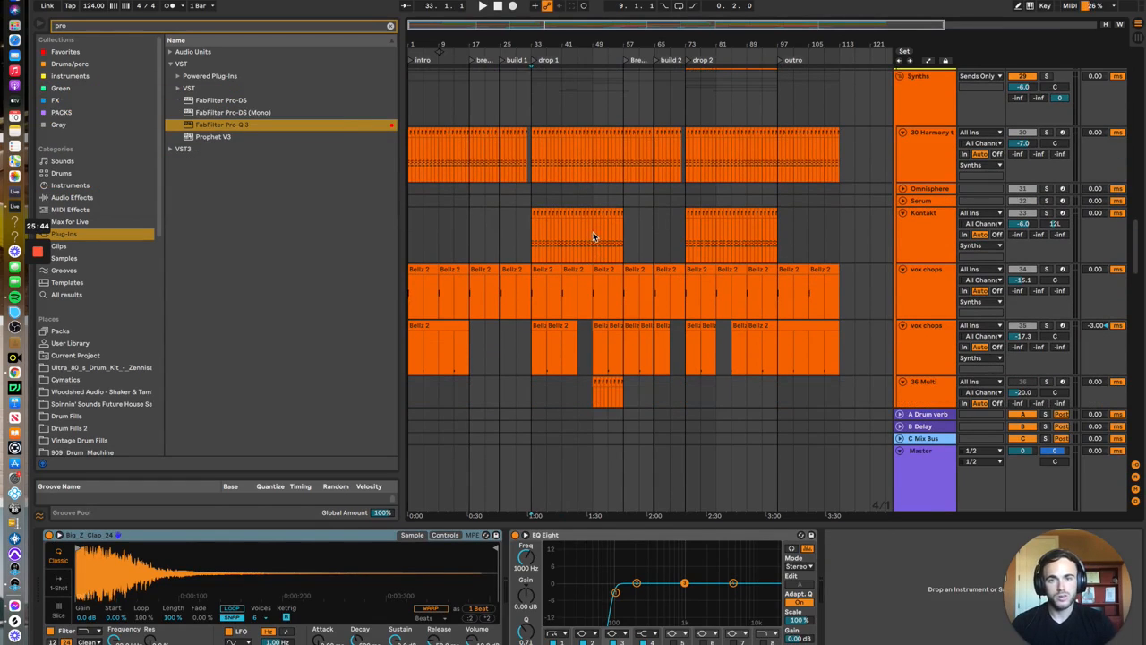
scroll(609, 259, up, 5)
scroll(671, 278, down, 3)
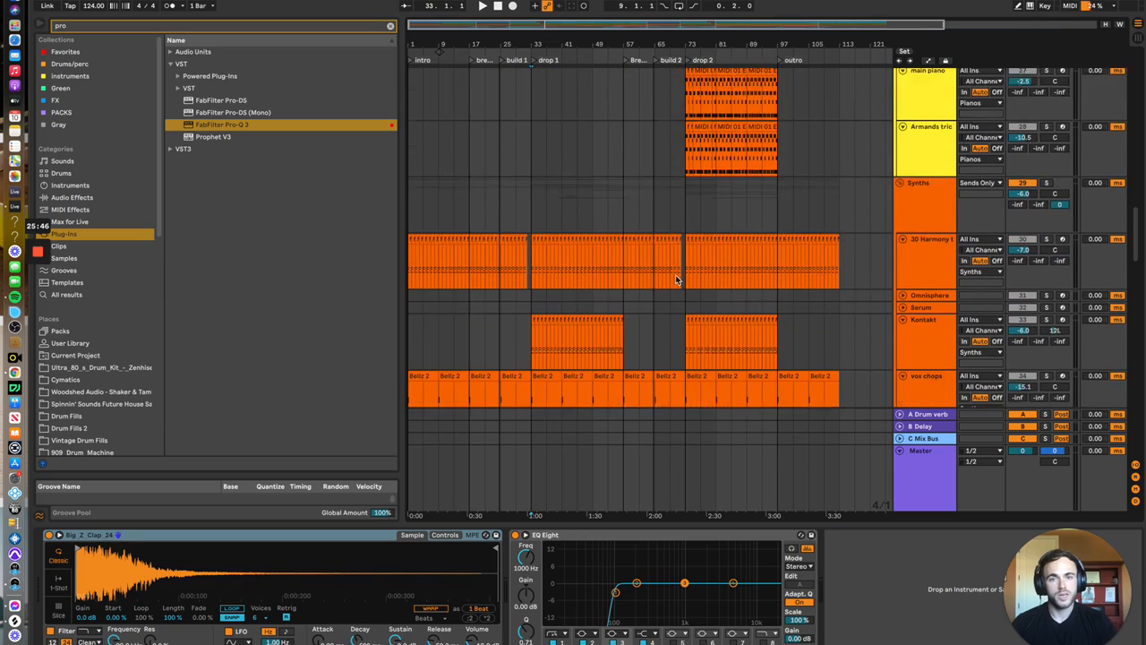
Solo the Kick and kick perc tracks and play them together from bar 33, the start of drop 1
scroll(676, 279, up, 10)
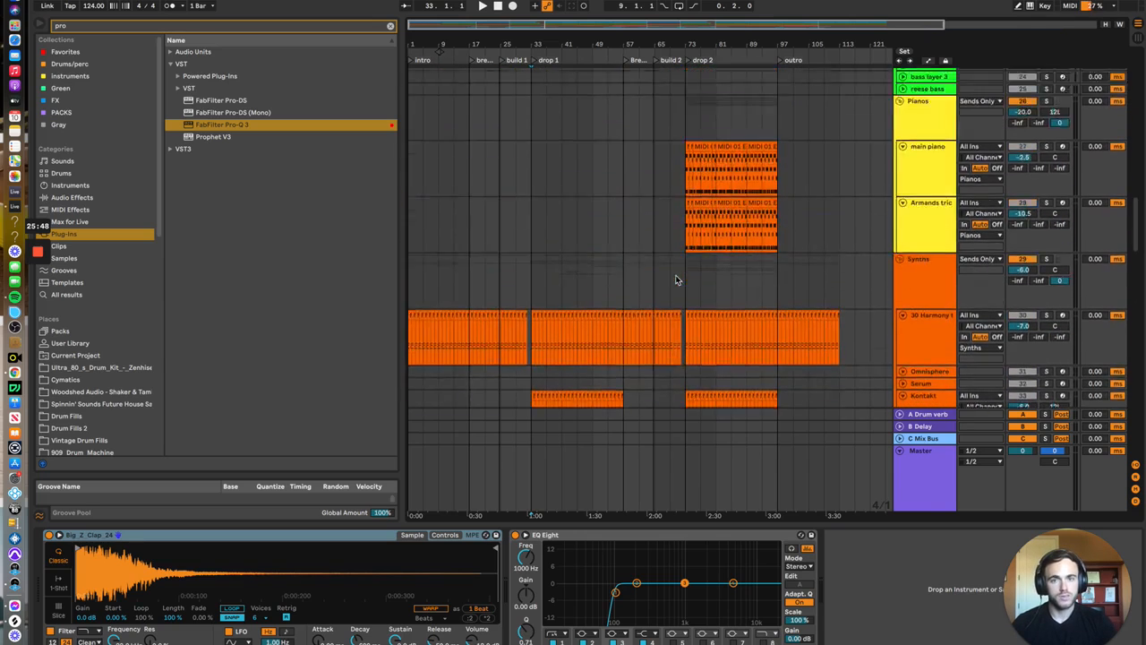
scroll(677, 280, up, 3)
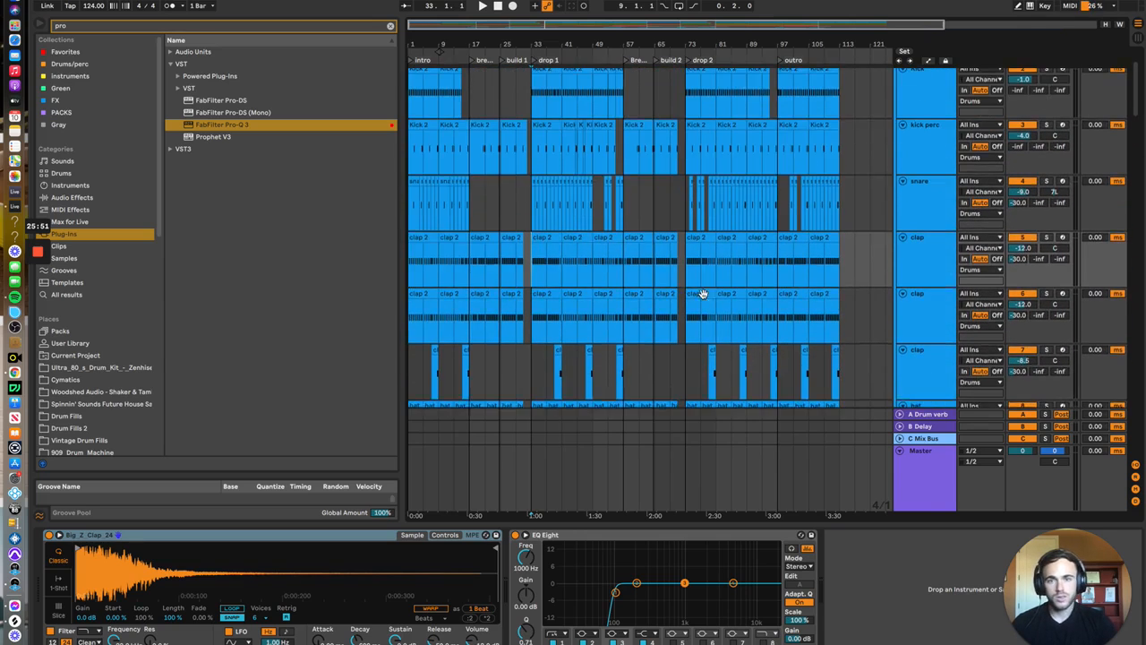
click(1047, 142)
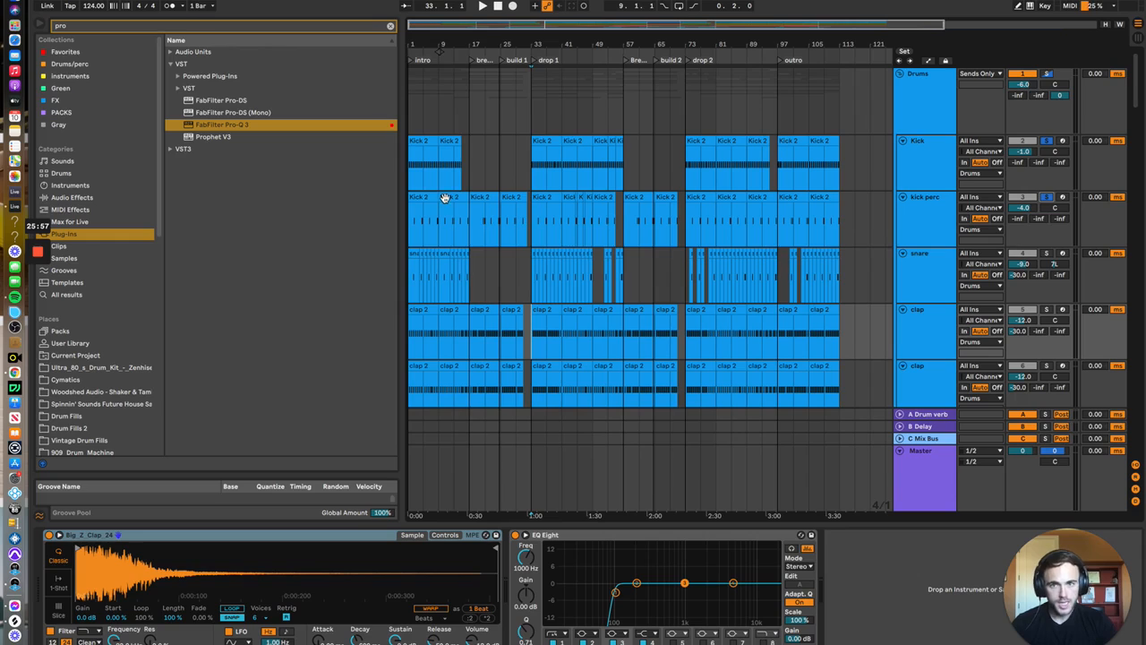
click(414, 169)
click(532, 172)
key(space)
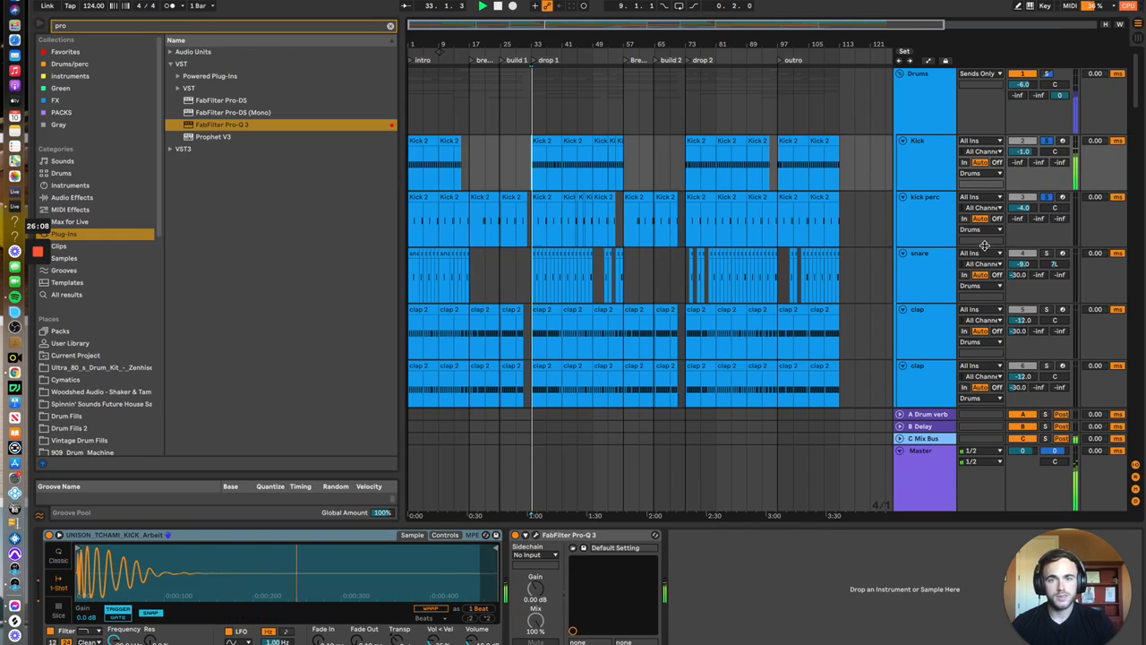
key(plus)
key(plus)
key(plus)
key(plus)
key(plus)
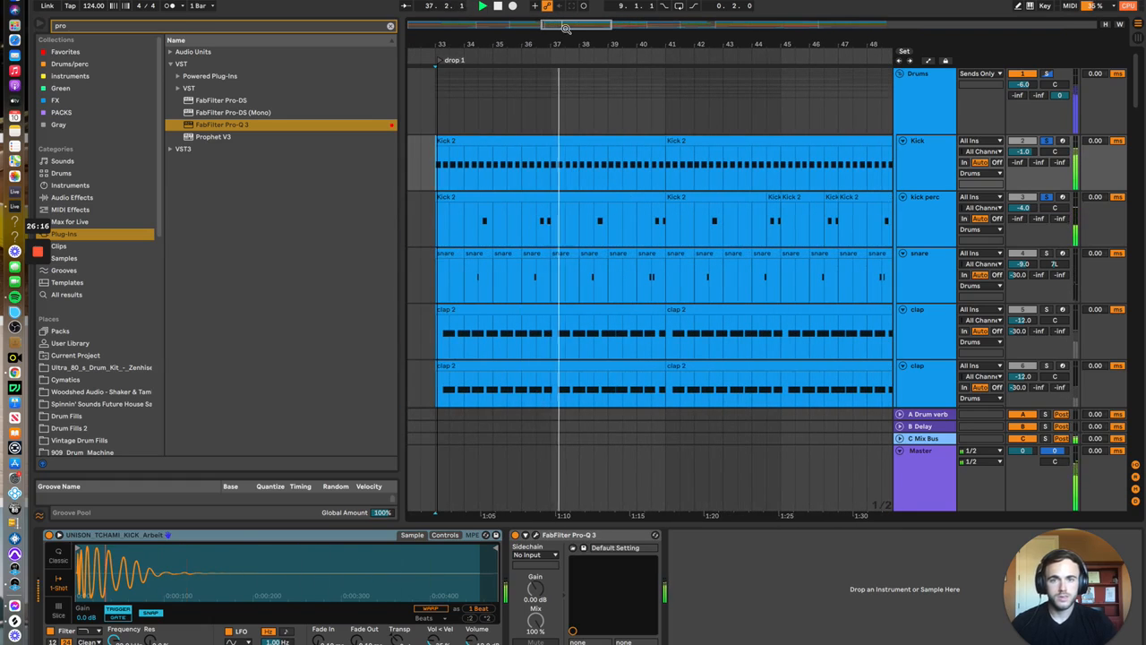
key(space)
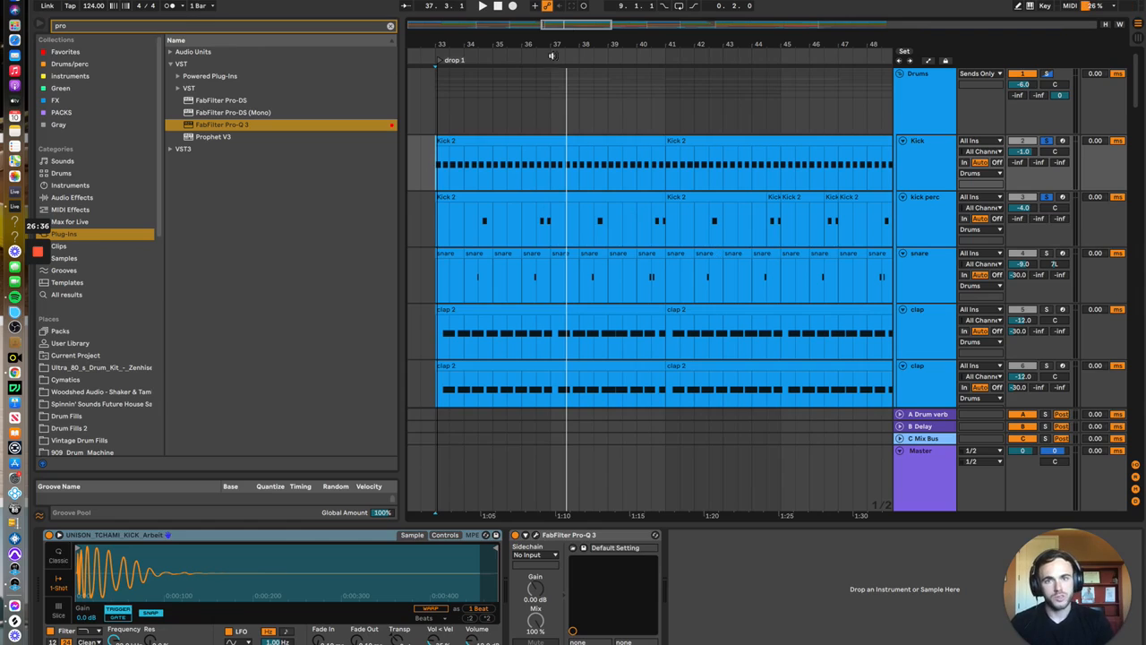
Solo the clap on track 5 and play it from bar 33
scroll(577, 108, down, 3)
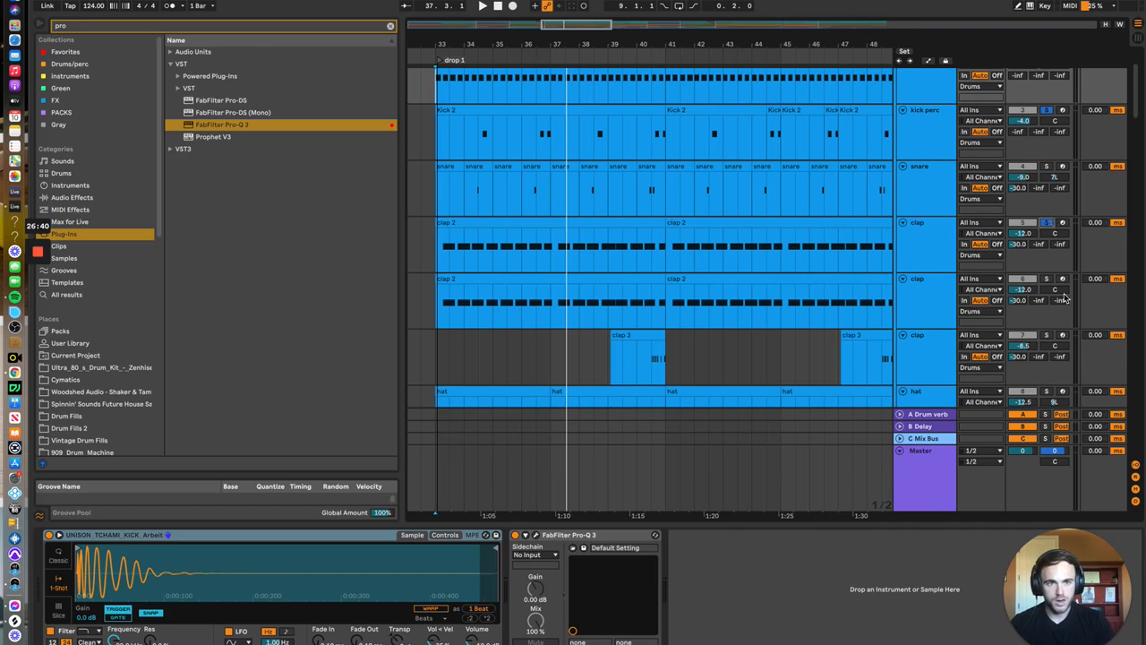
scroll(1060, 176, up, 2)
key(space)
click(1046, 344)
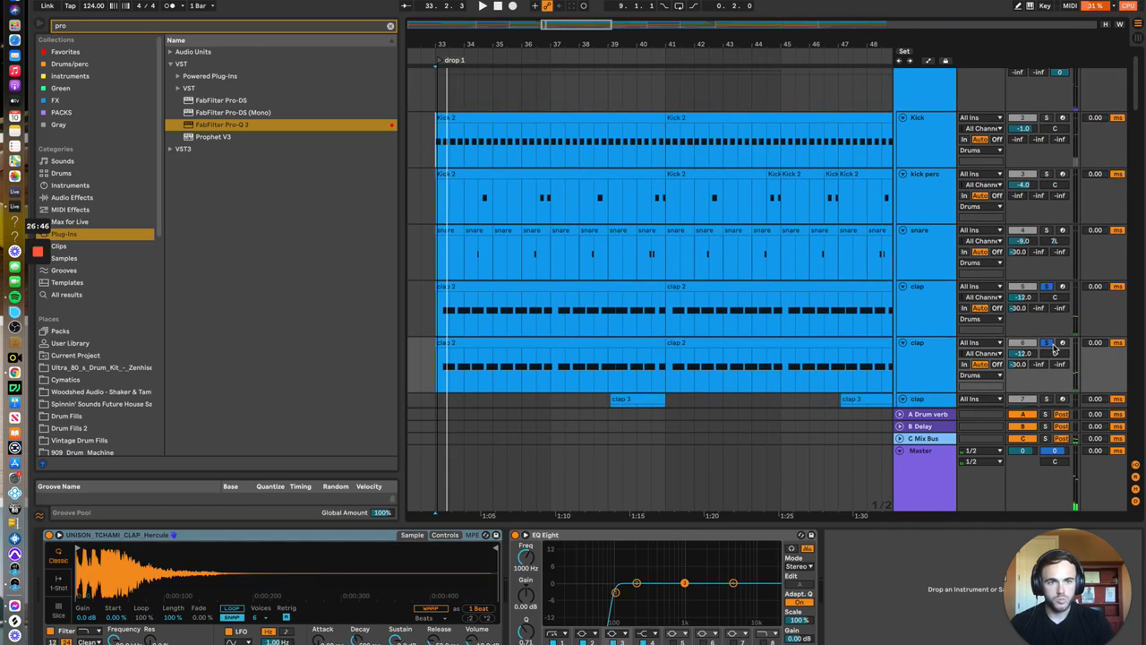
scroll(1057, 294, down, 2)
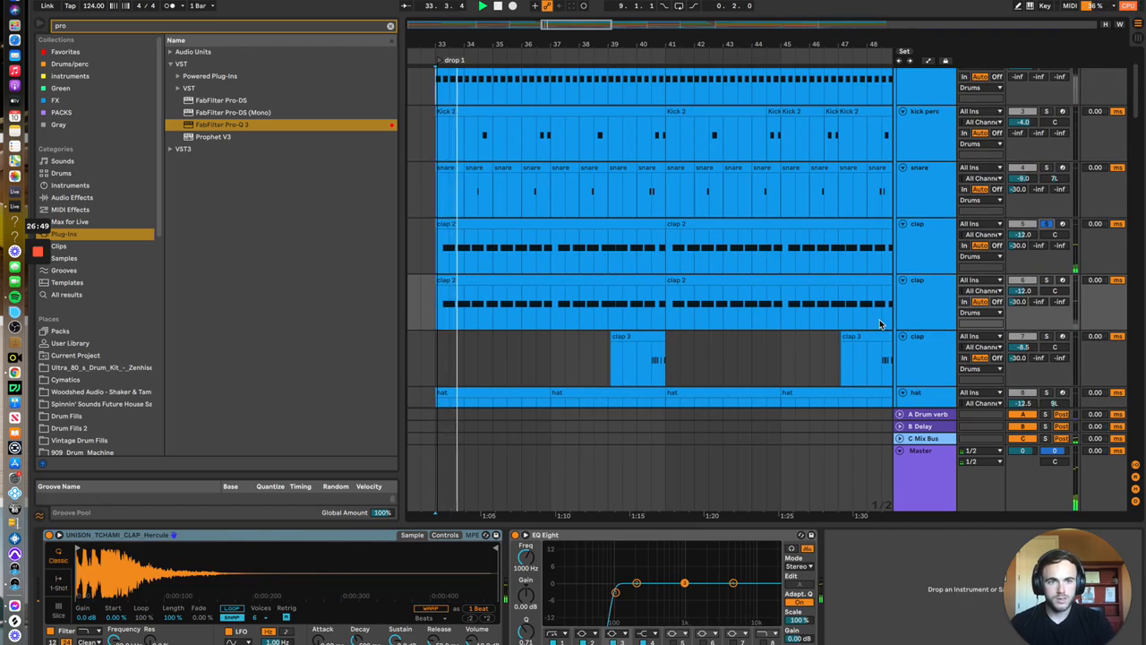
Compare the clap on track 6 alone with the clap on track 5 alone, viewing each one's sample and EQ
click(1049, 280)
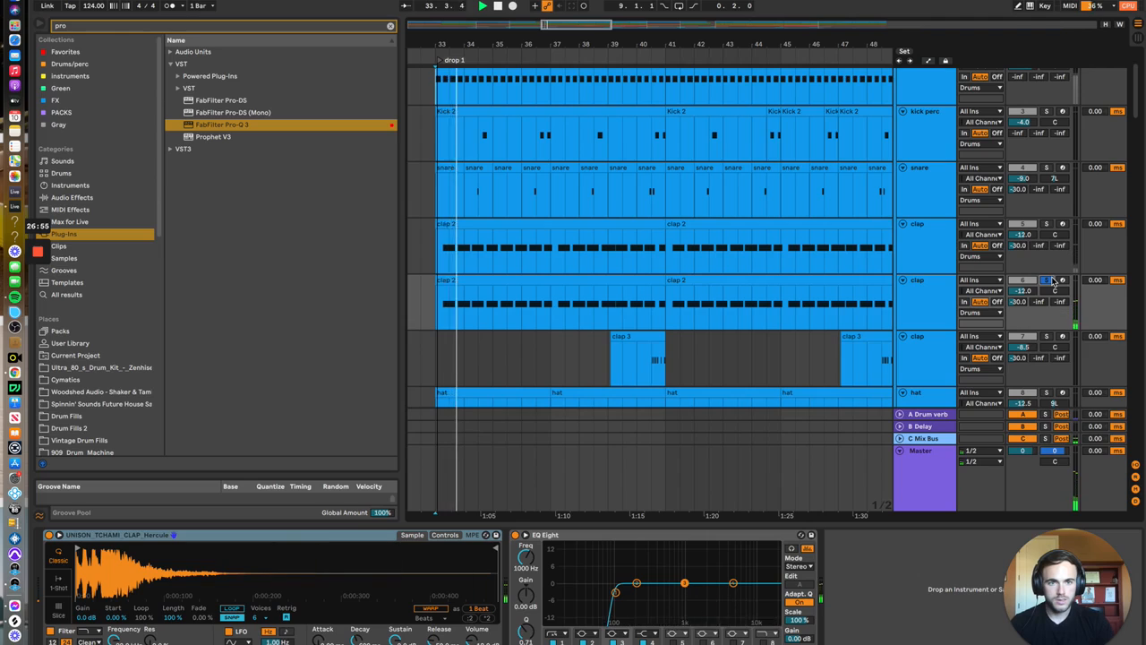
click(1053, 285)
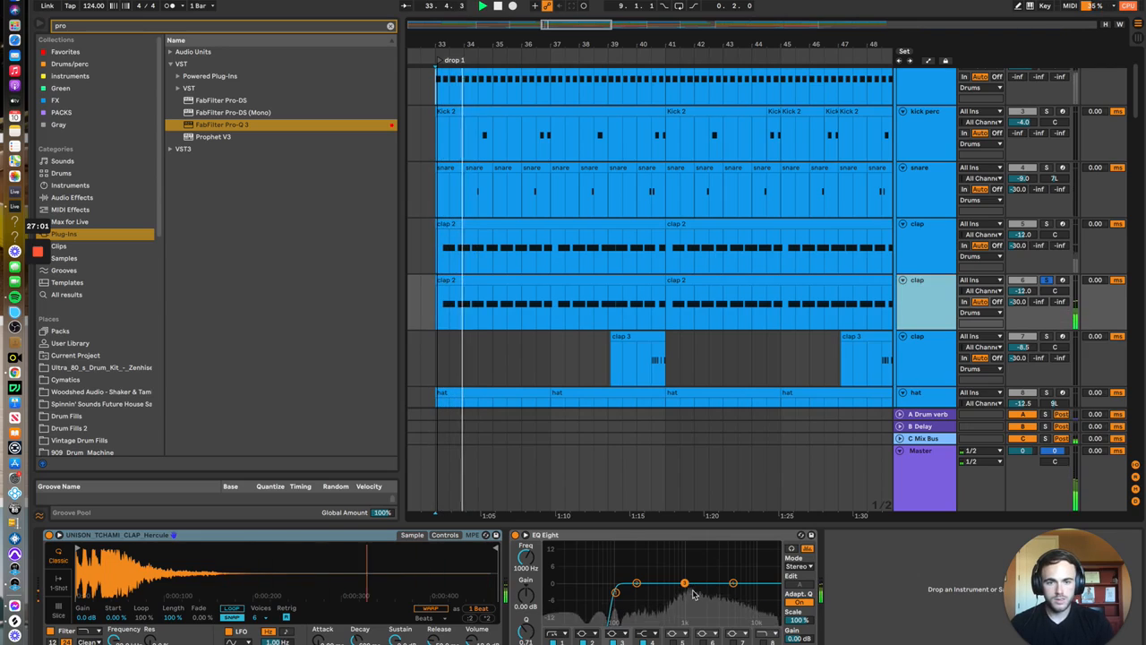
click(927, 247)
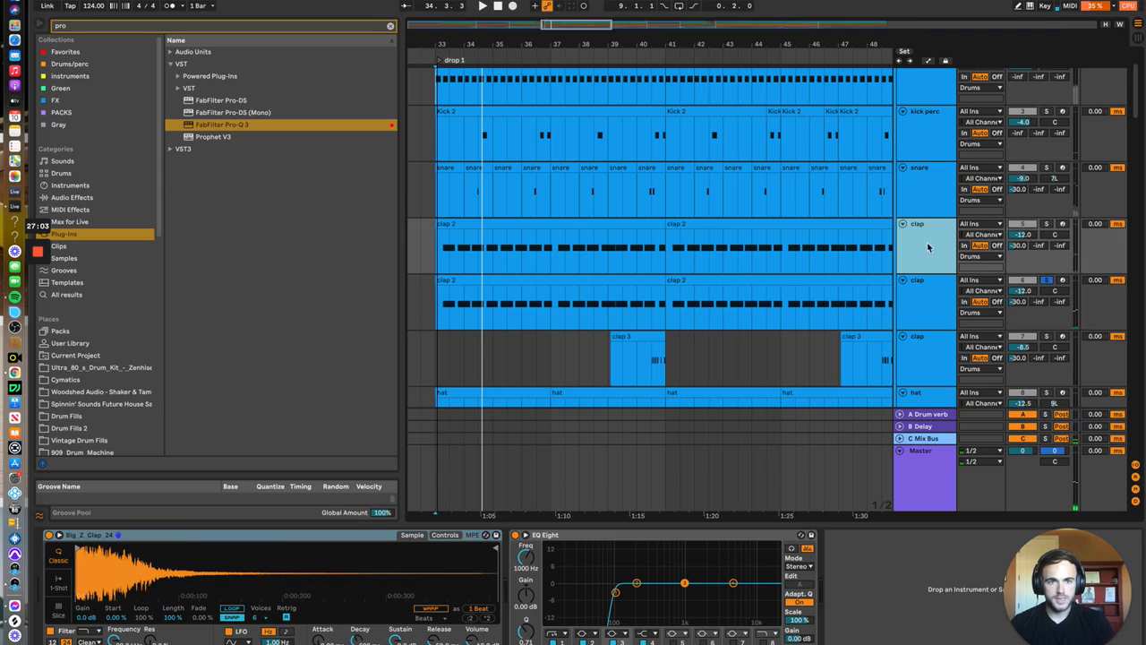
click(1046, 224)
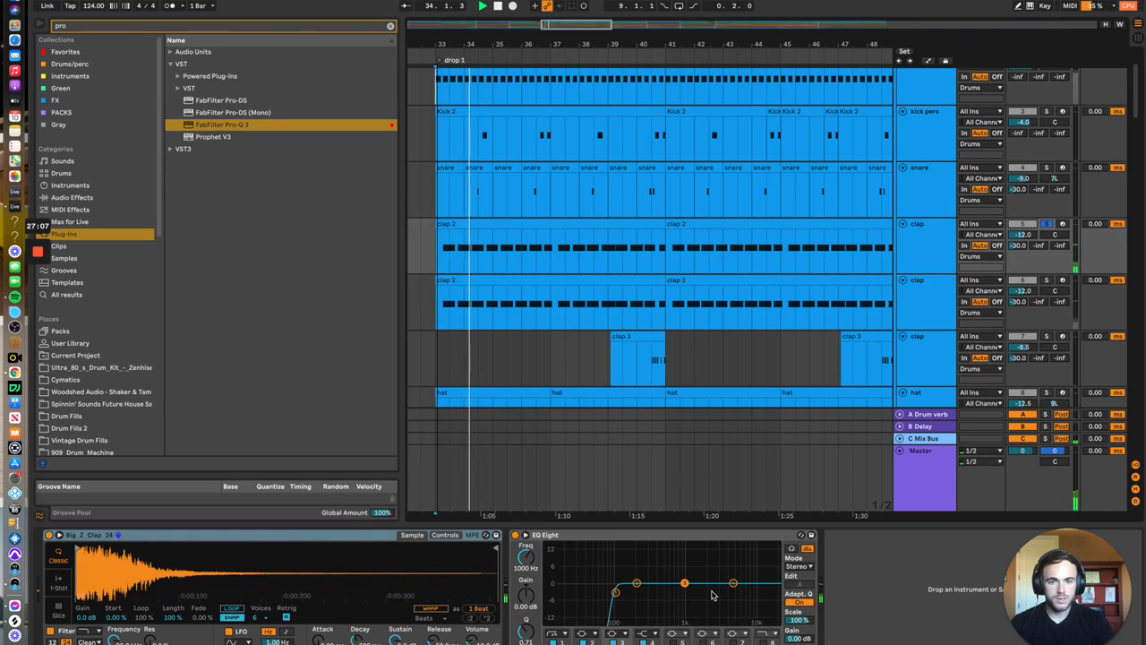
key(space)
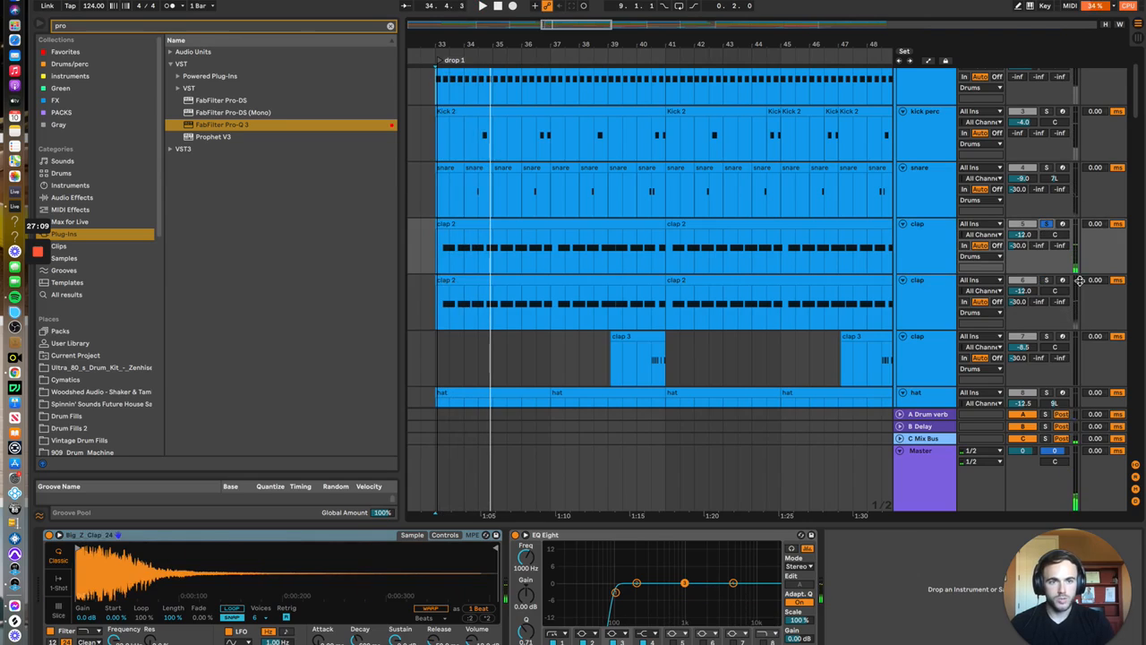
Solo the claps on tracks 5 and 6 together, play them from bar 33 and inspect each one's devices
click(1047, 281)
key(space)
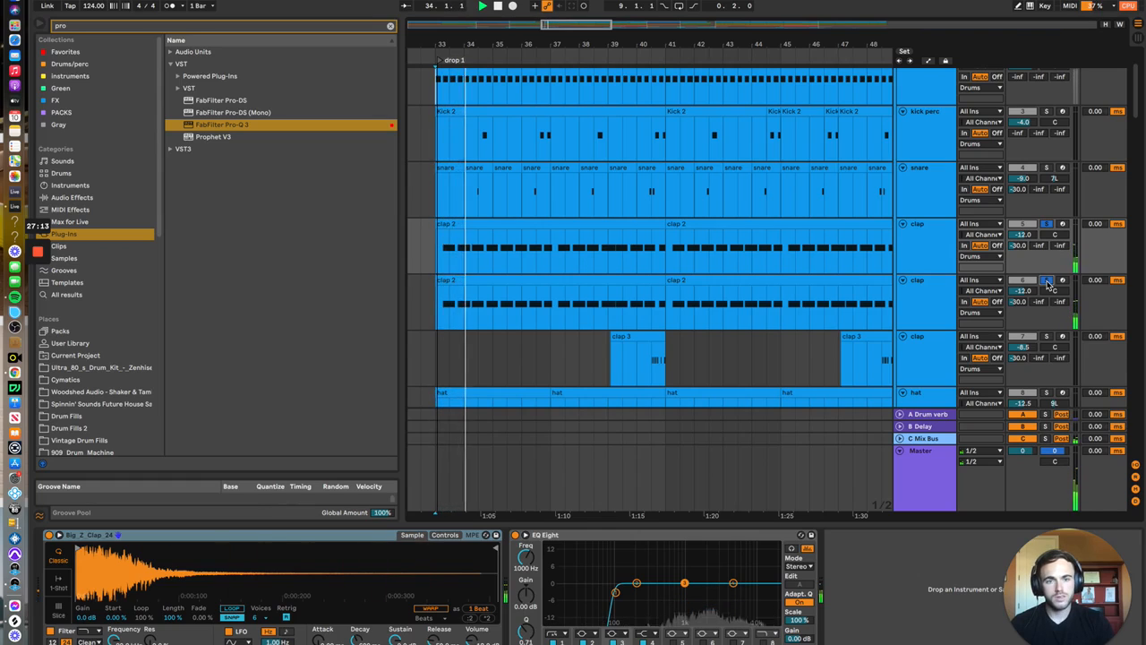
key(space)
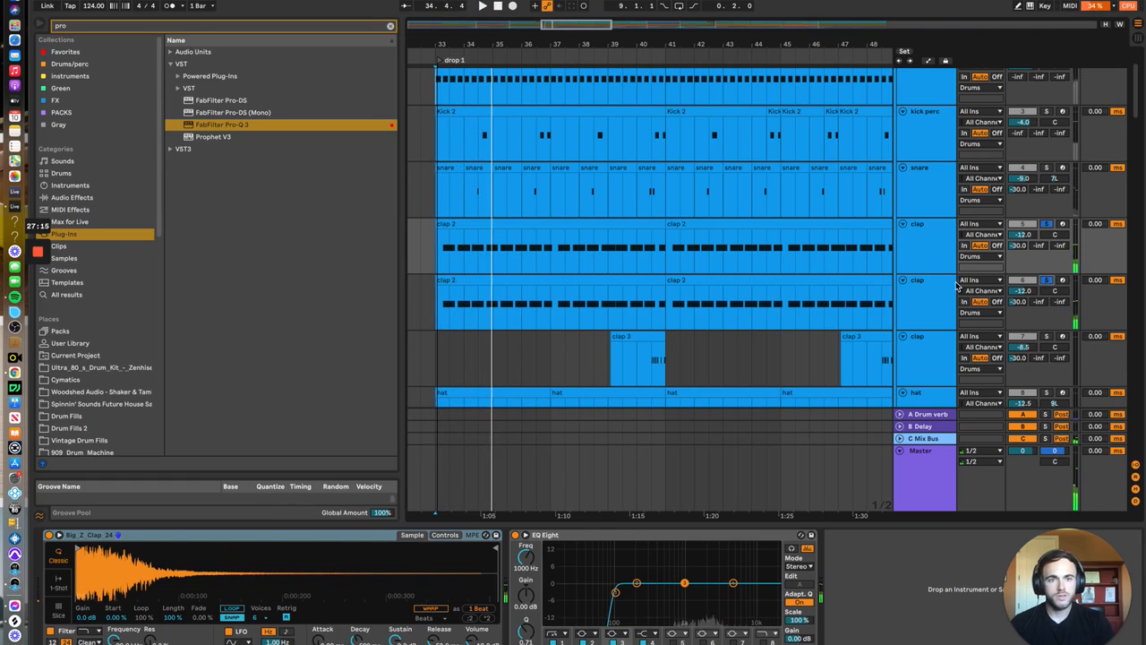
click(936, 294)
key(space)
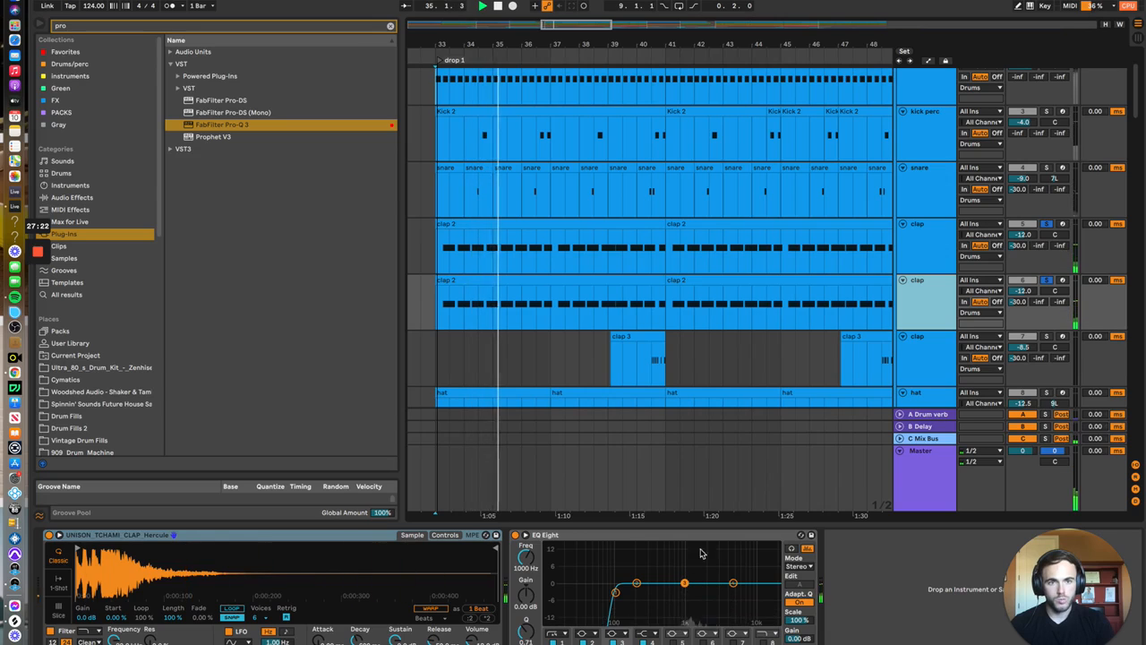
key(Up)
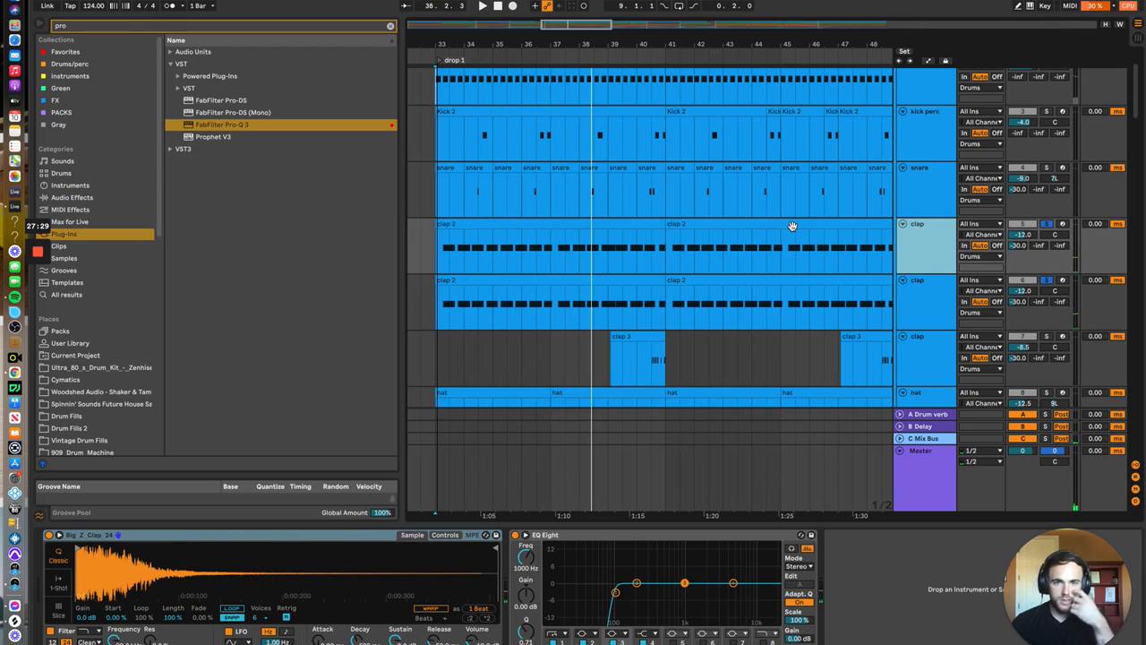
Solo the Drums group and play it from bar 33 while muting and unmuting the clap layers on tracks 6 and 5
click(1046, 280)
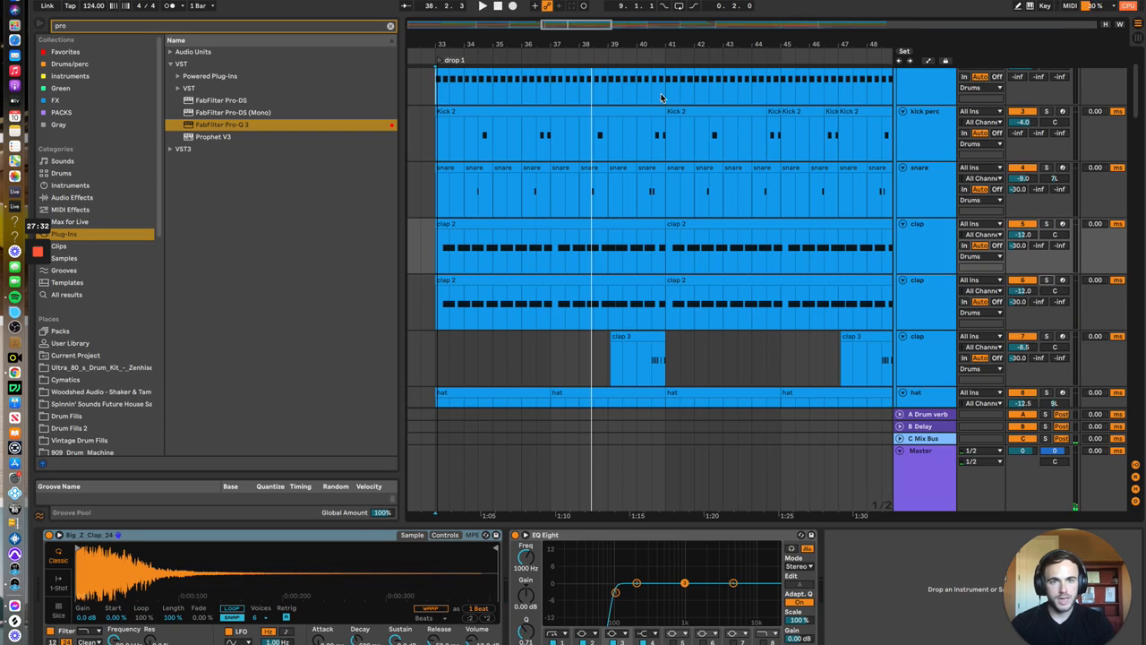
scroll(645, 195, up, 3)
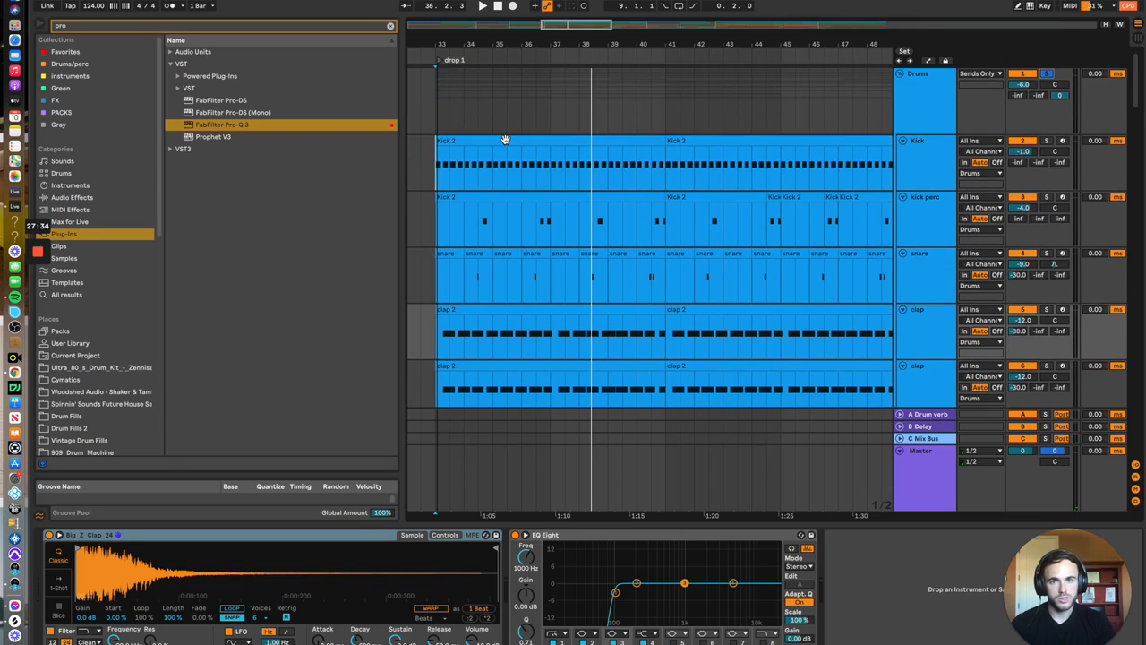
scroll(1037, 259, down, 5)
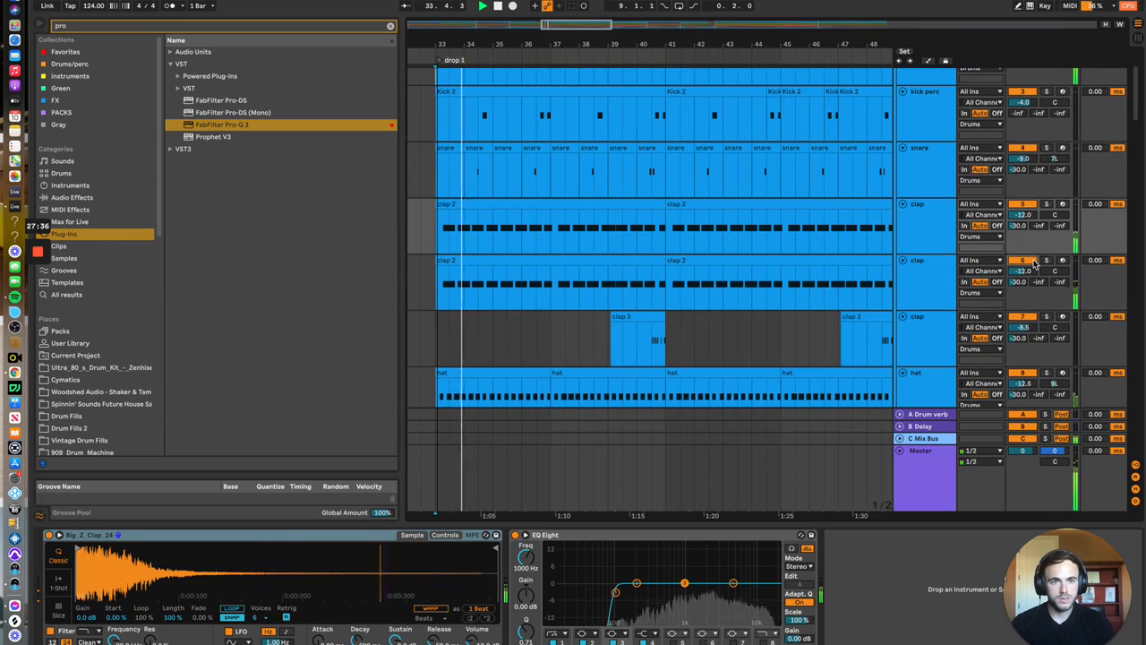
click(1032, 261)
click(1032, 205)
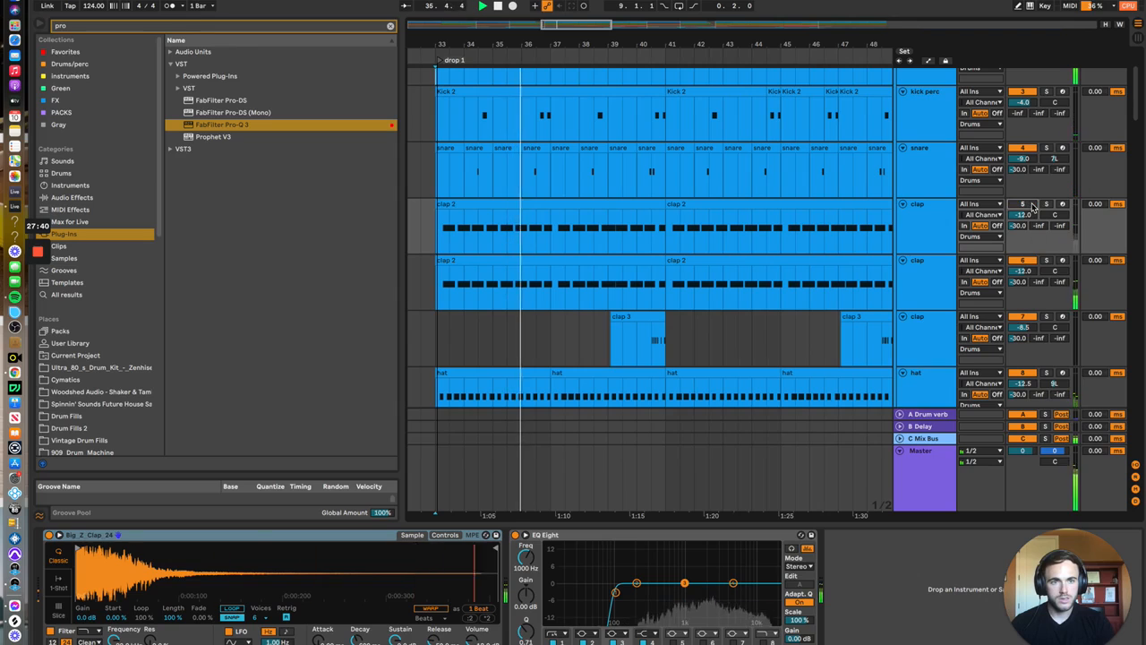
click(1032, 205)
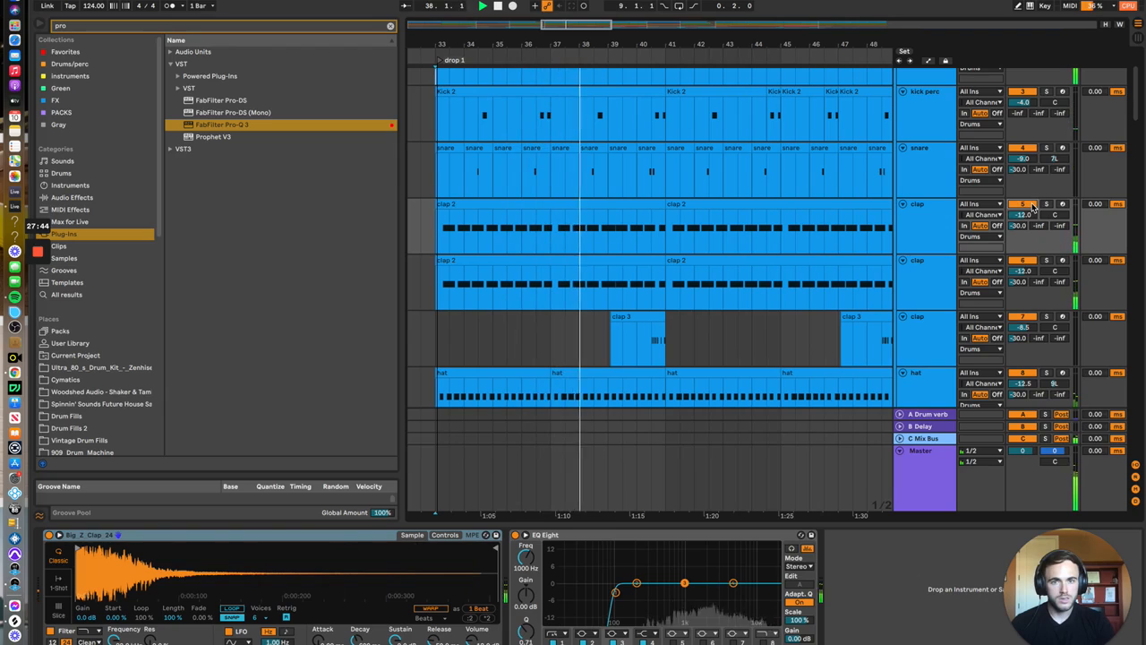
click(1032, 207)
click(1031, 207)
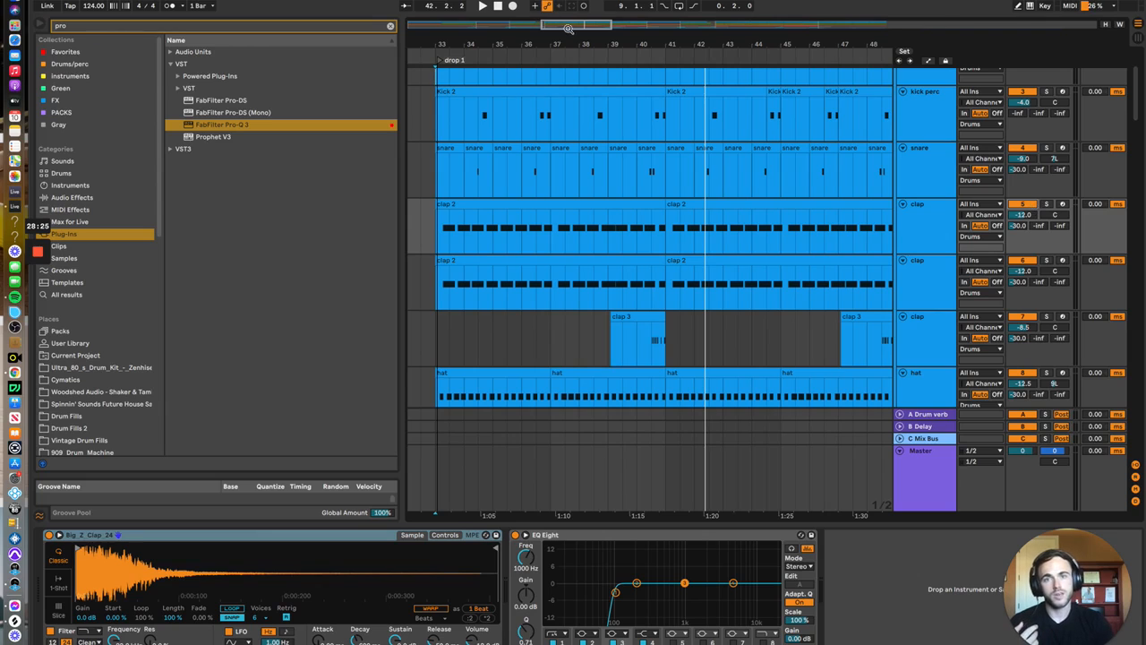
Look over the drum tracks' arrangement from the intro through drop 2
drag(569, 27, 569, 9)
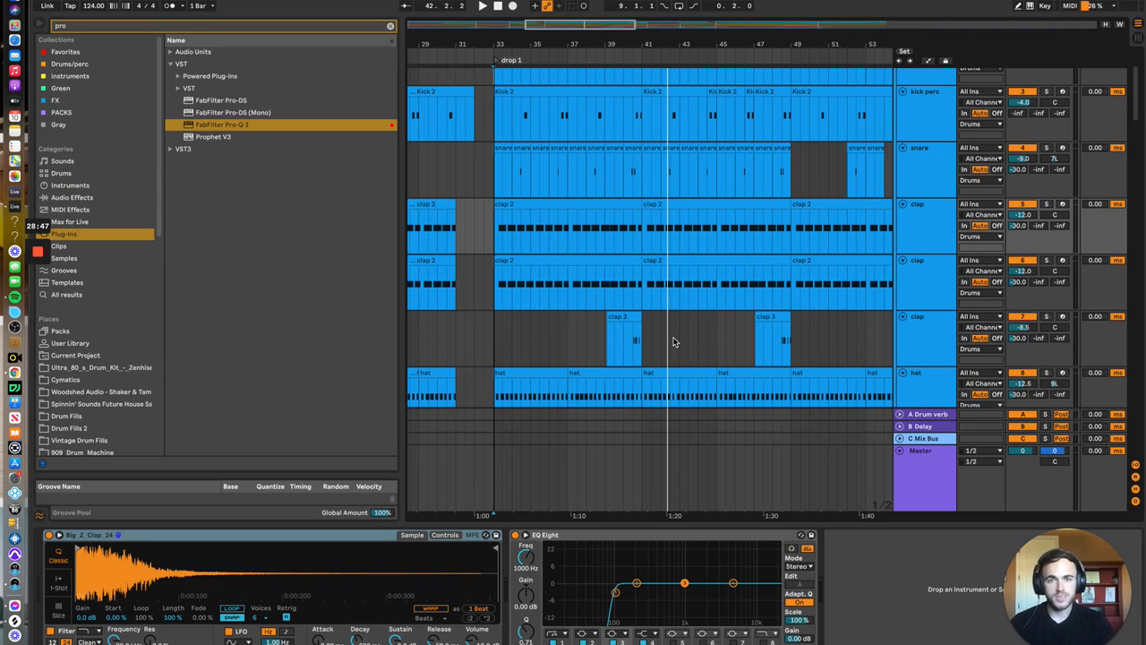
scroll(675, 342, down, 15)
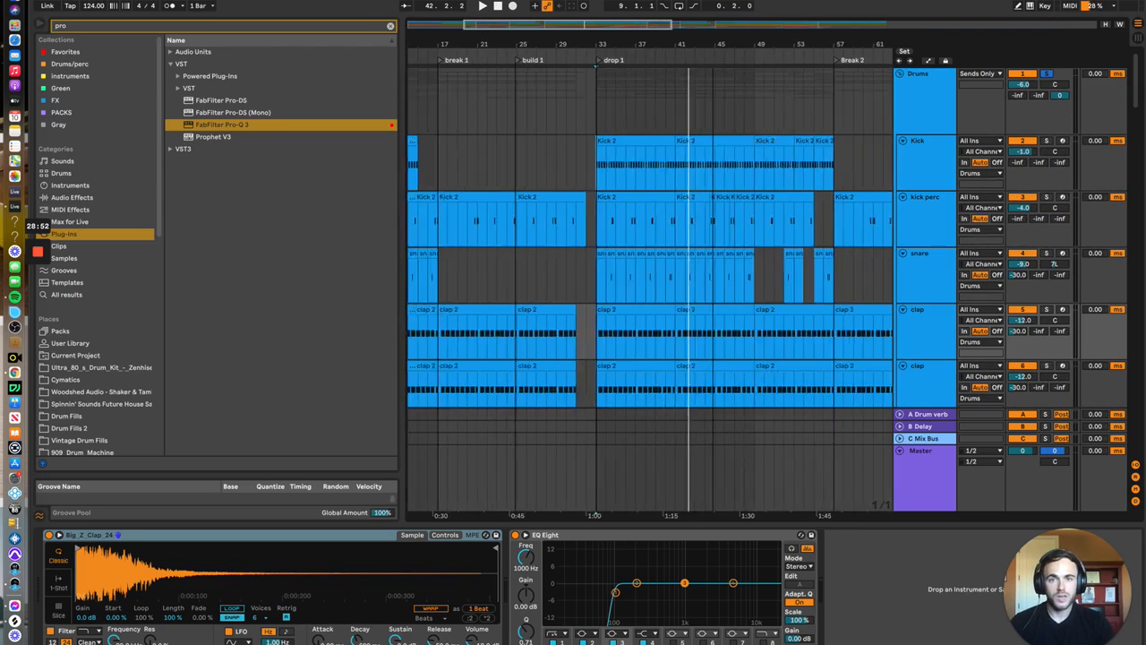
drag(645, 54, 645, 47)
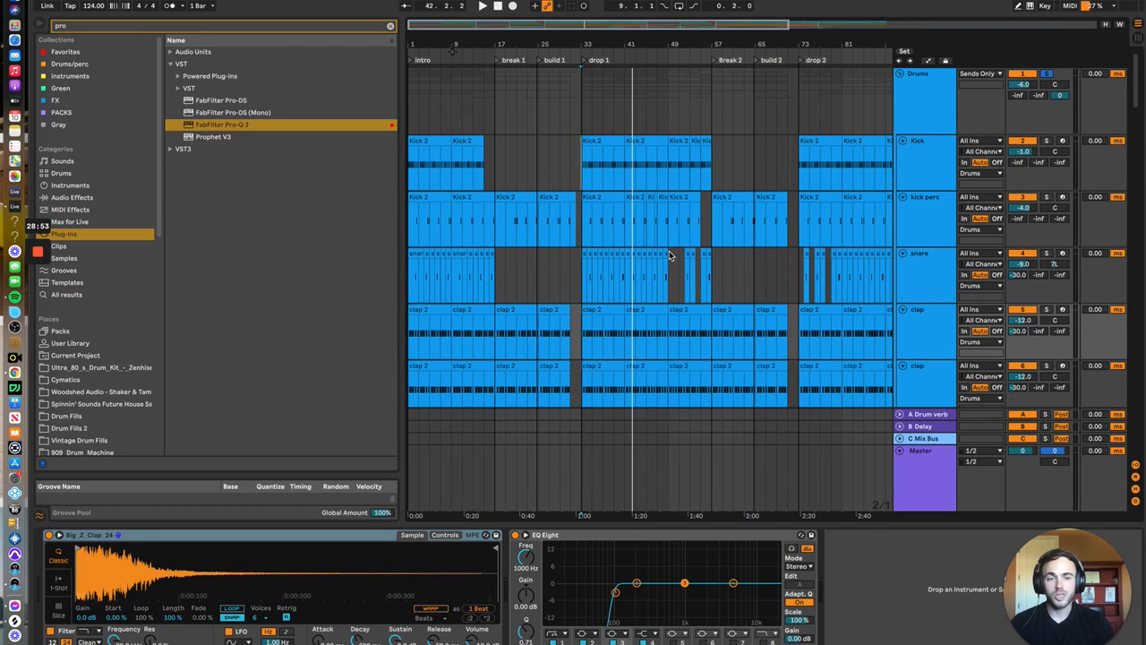